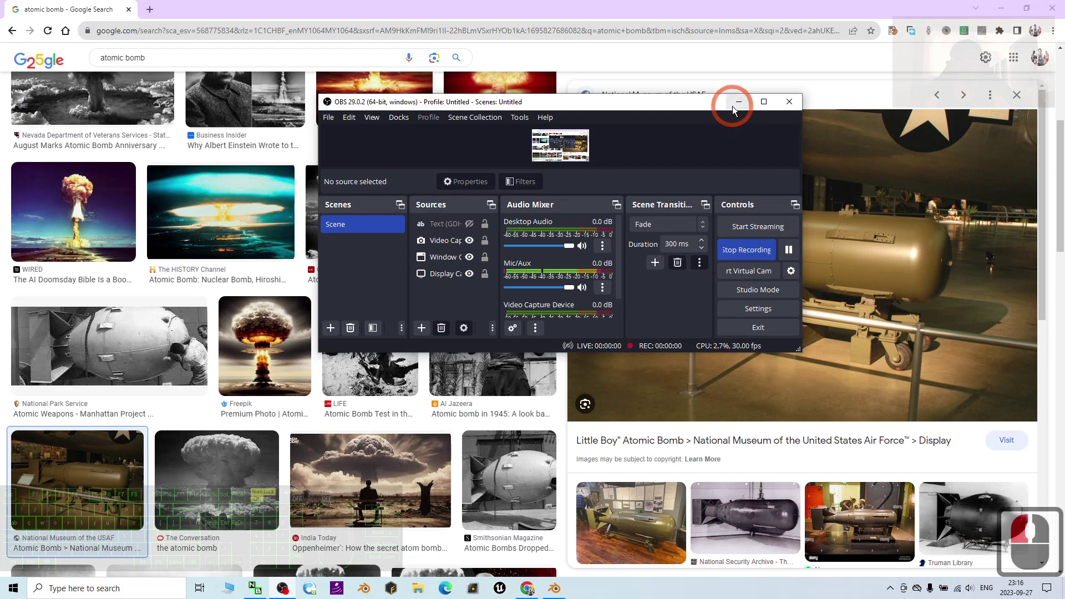
Step: Minimize OBS, switch to Blender and show the finished bomb model in solid shading
click(737, 103)
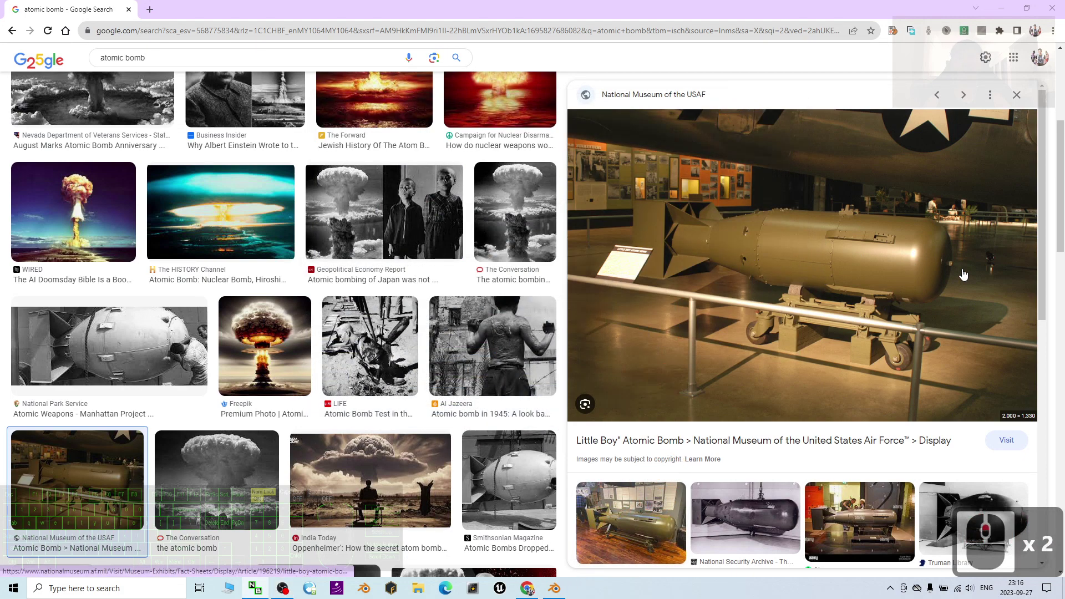
click(553, 588)
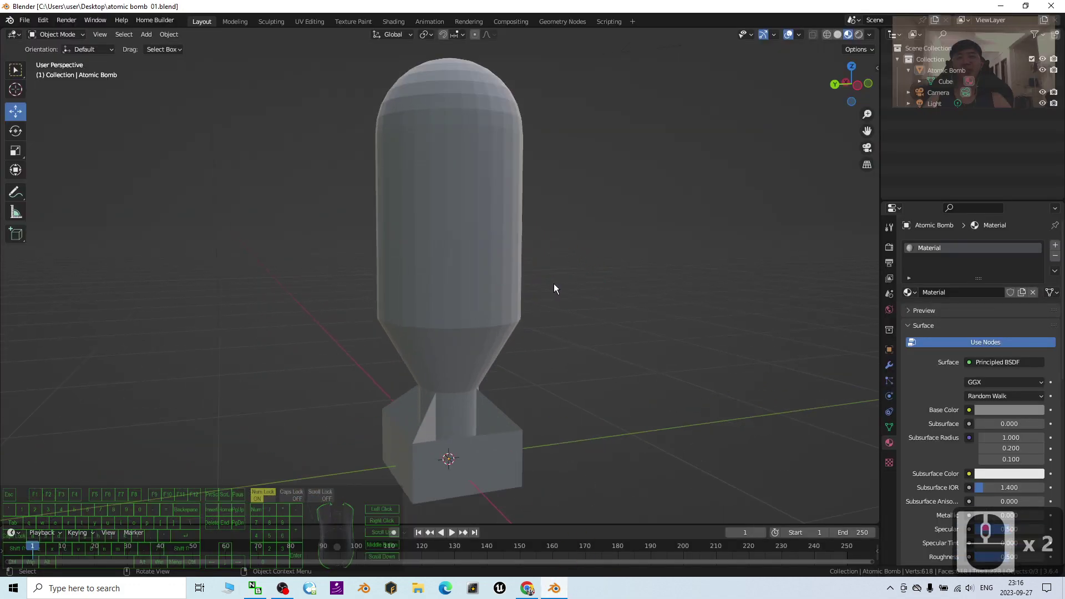
middle_drag(554, 287, 813, 100)
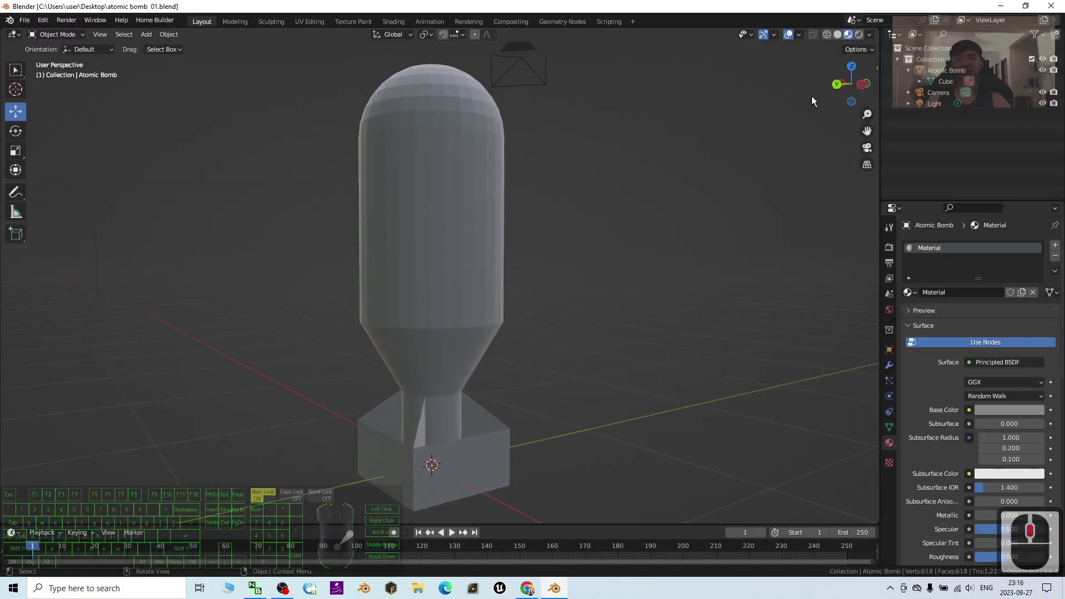
click(838, 34)
Step: Examine the finished bomb model's rounded body, tapered neck and box-shaped tail fin from several sides
mouse_move(496, 297)
middle_down()
mouse_move(598, 332)
mouse_move(571, 375)
mouse_move(499, 308)
mouse_move(537, 308)
mouse_move(535, 325)
middle_up()
middle_drag(453, 323, 424, 375)
scroll(471, 329, up, 4)
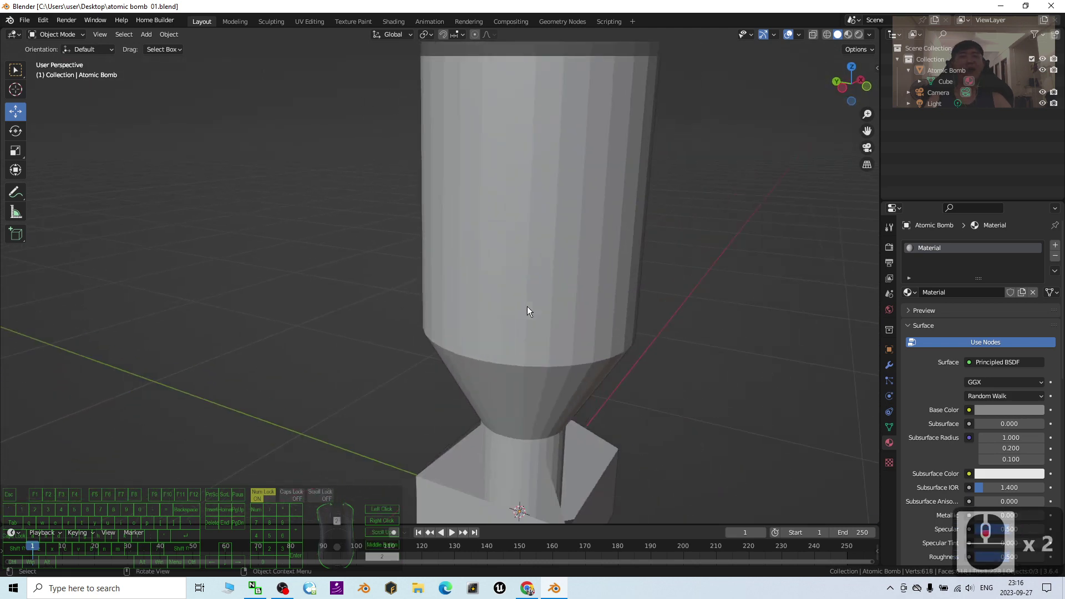
scroll(571, 283, down, 3)
middle_drag(618, 259, 347, 276)
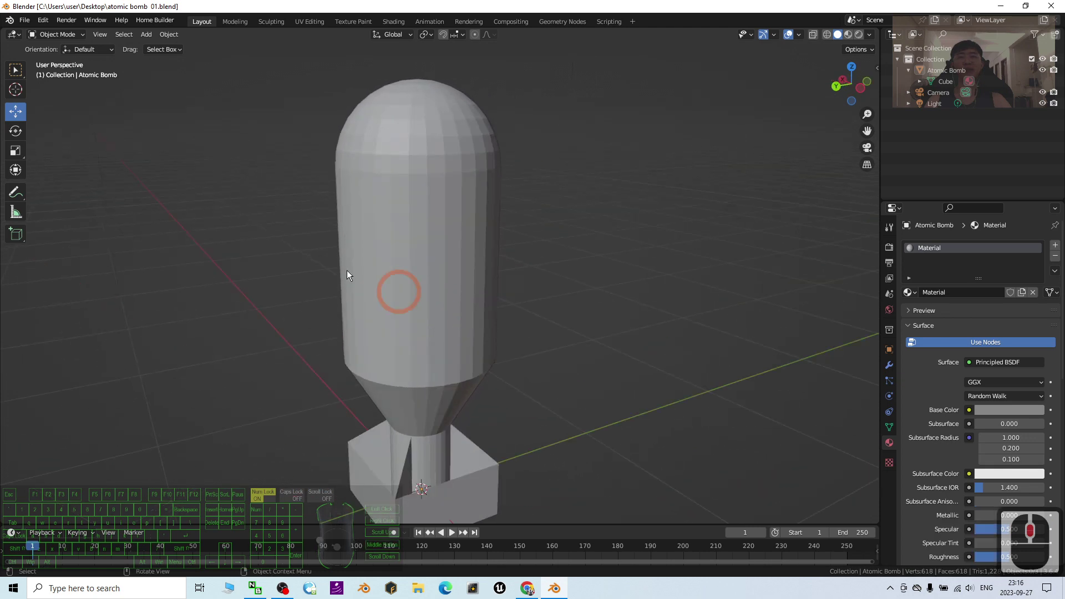
middle_drag(398, 303, 490, 338)
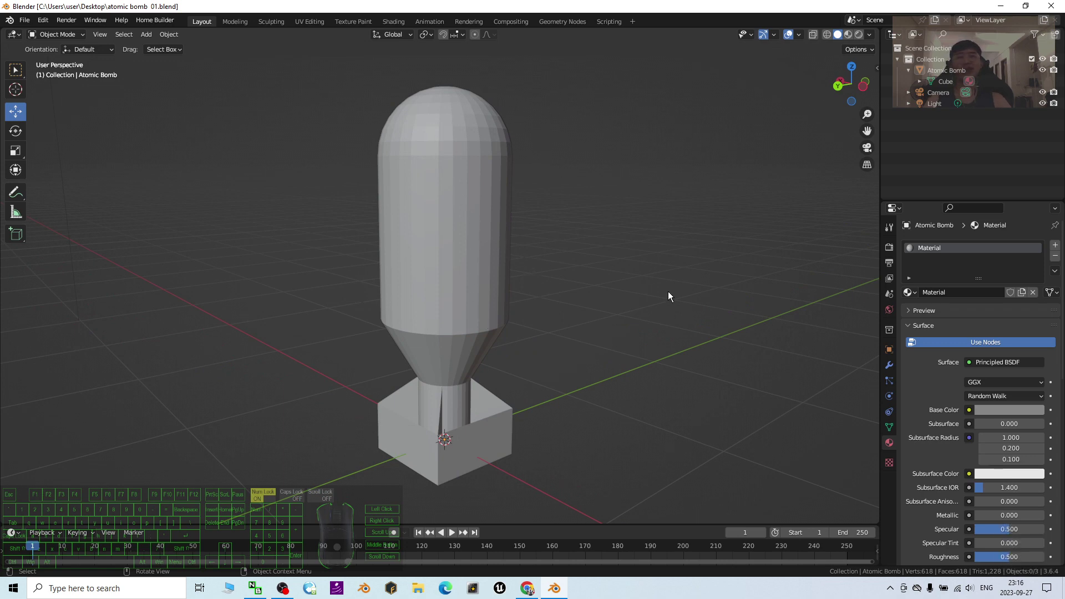
middle_drag(564, 368, 495, 368)
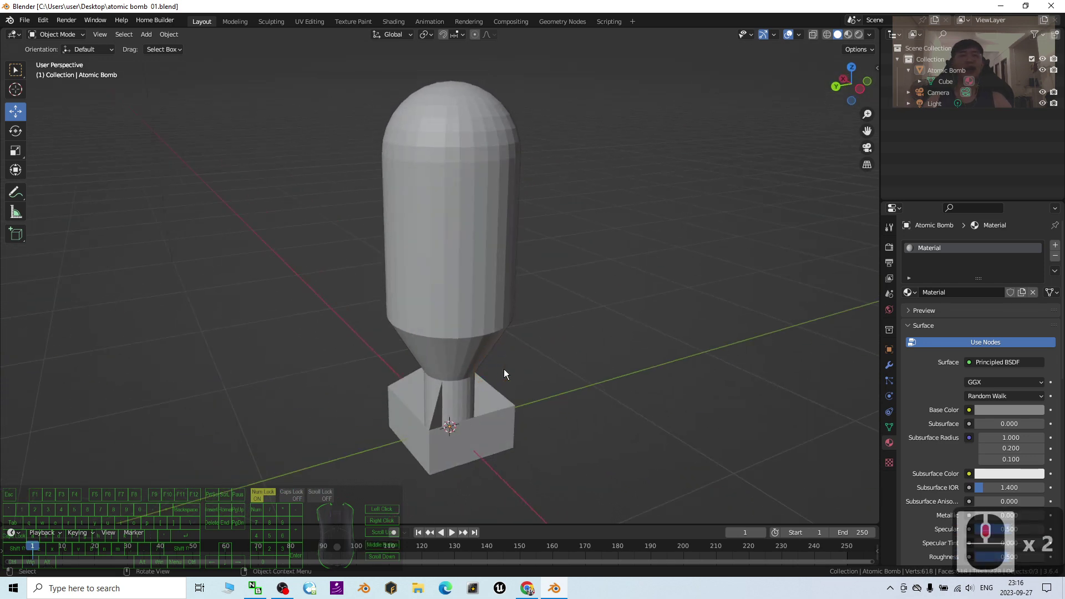
scroll(543, 328, down, 2)
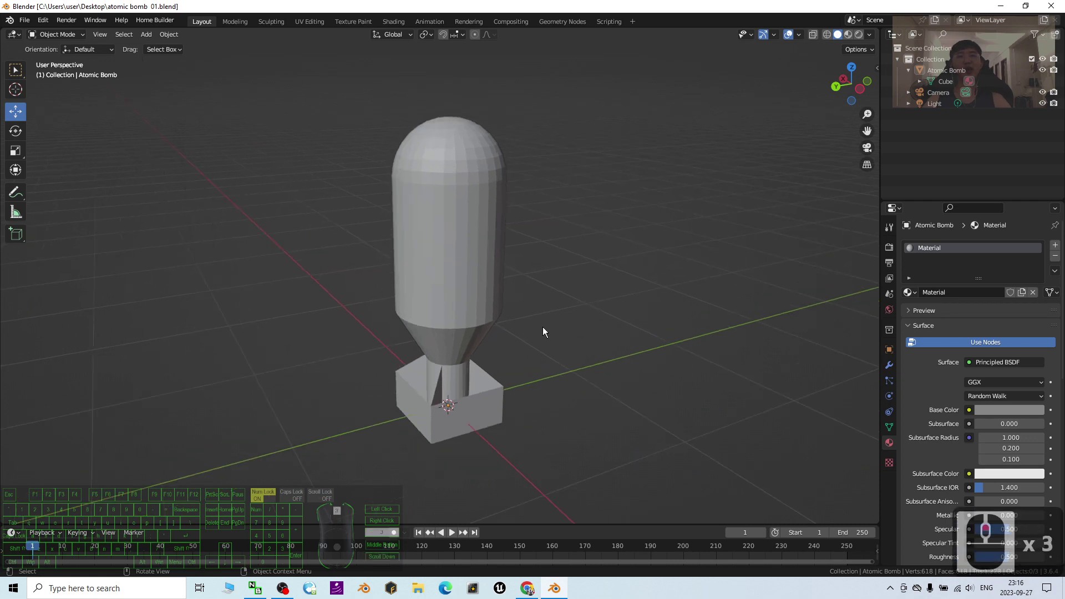
scroll(575, 323, up, 2)
middle_drag(574, 324, 444, 289)
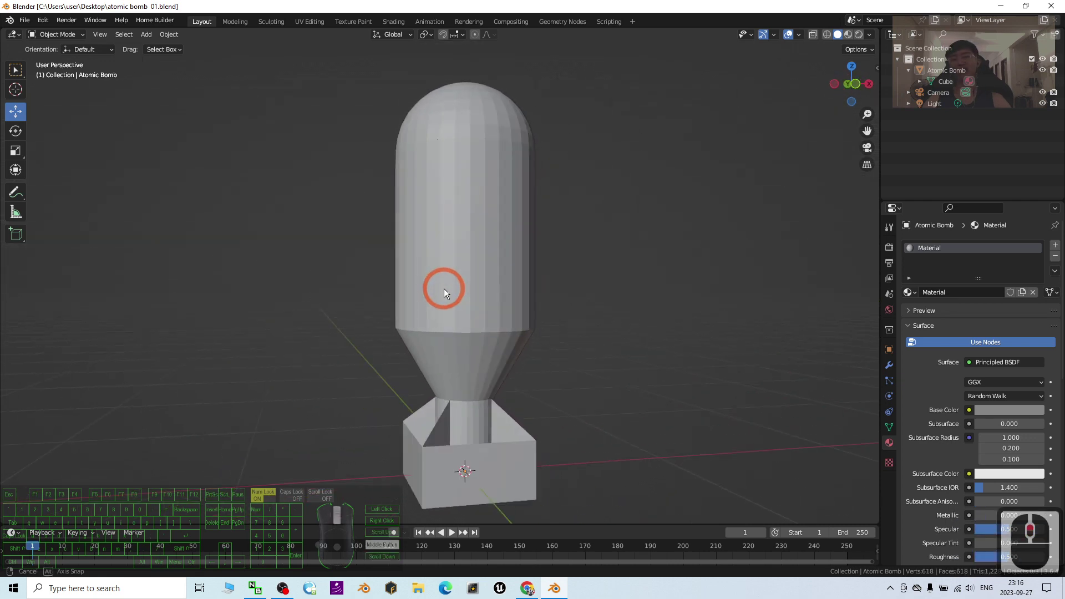
middle_drag(326, 290, 497, 301)
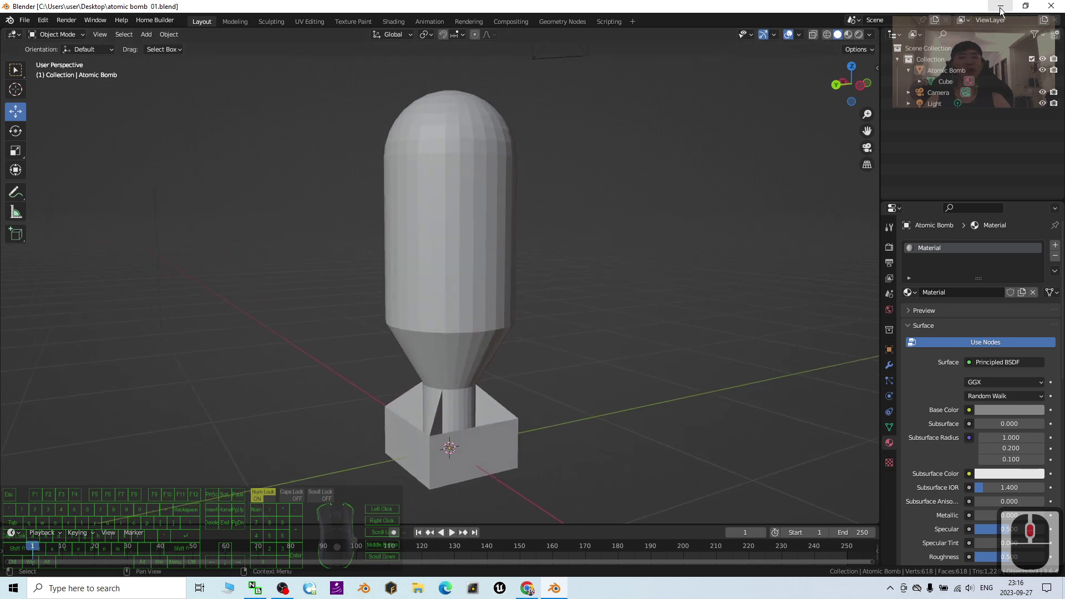
Step: Start a new General file
click(24, 21)
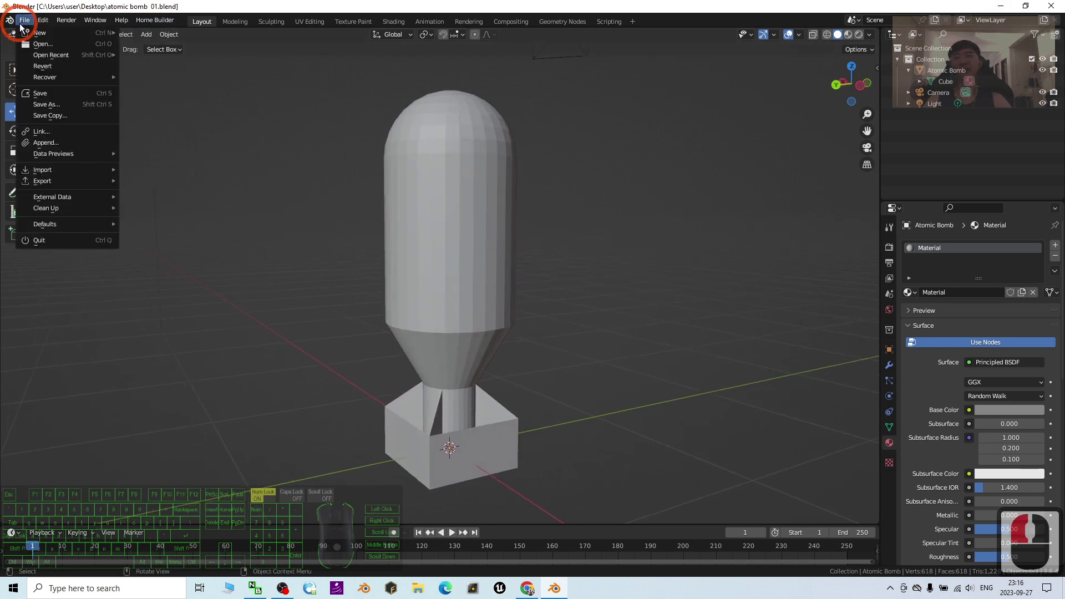
click(40, 34)
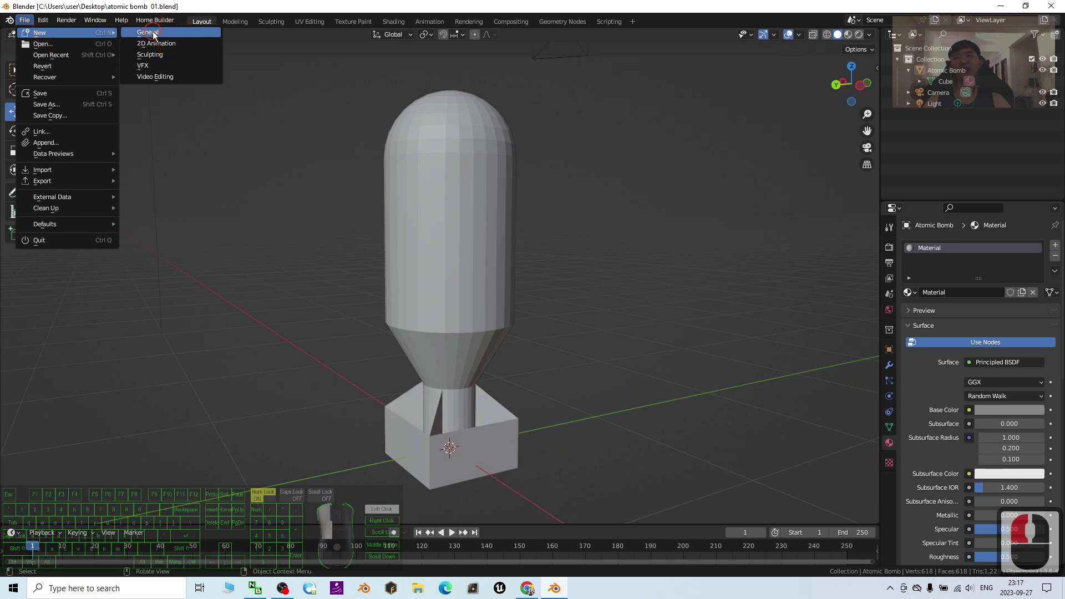
click(129, 35)
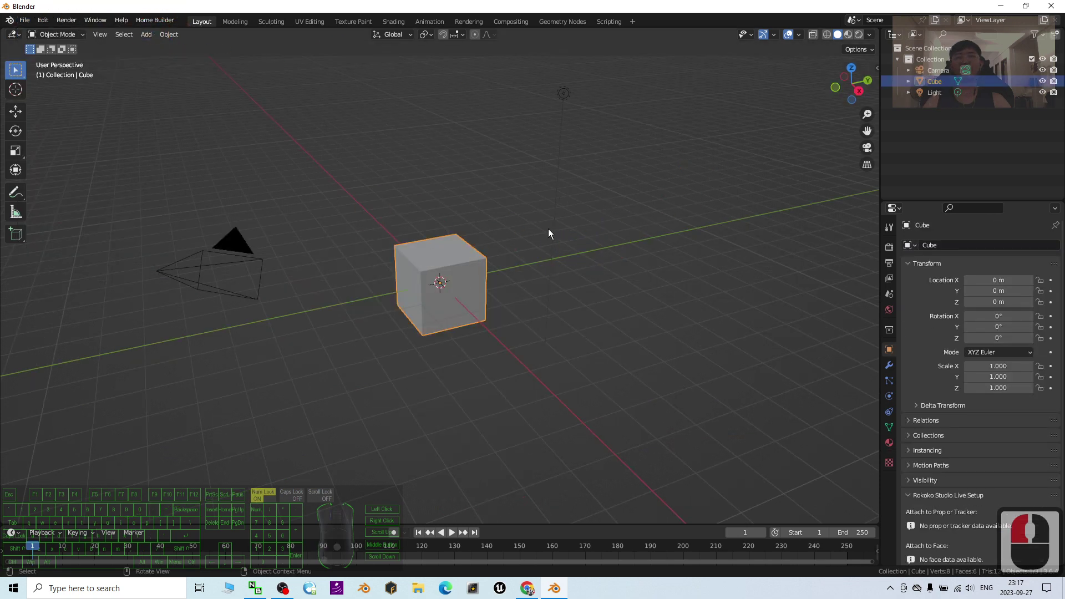
Step: Delete all default objects, including the cube, camera and light, from the scene
middle_drag(527, 232, 499, 247)
click(359, 355)
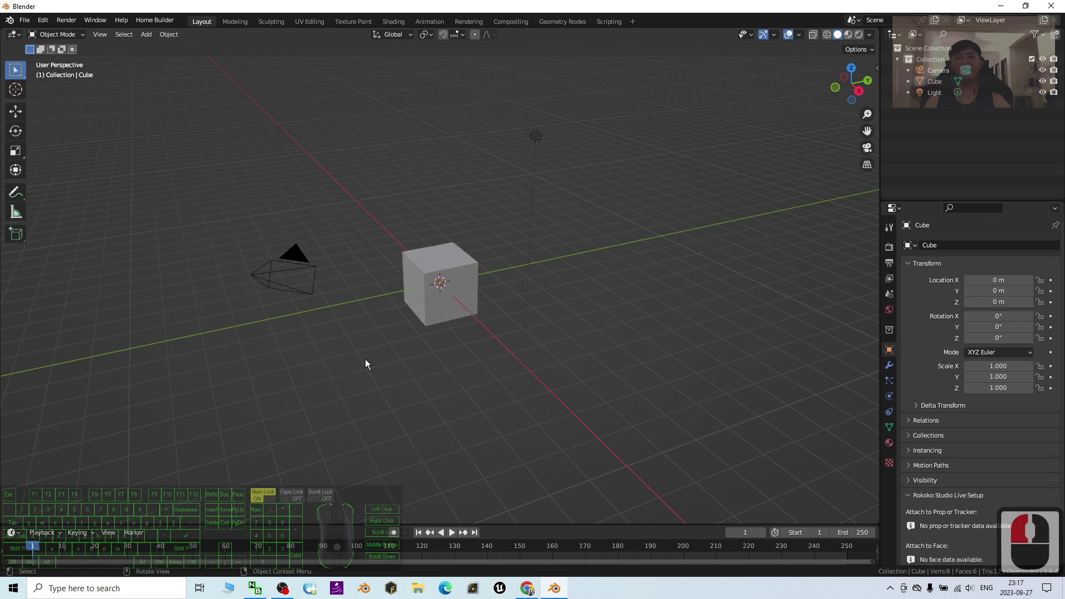
key(a)
key(Delete)
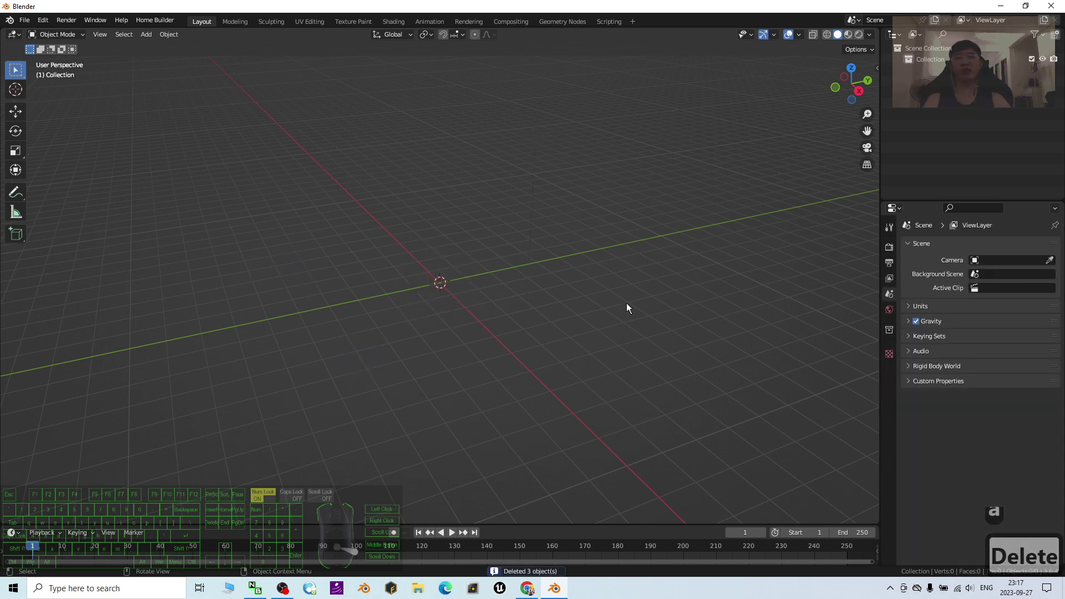
Step: Add a UV Sphere mesh at the world origin
scroll(519, 278, up, 4)
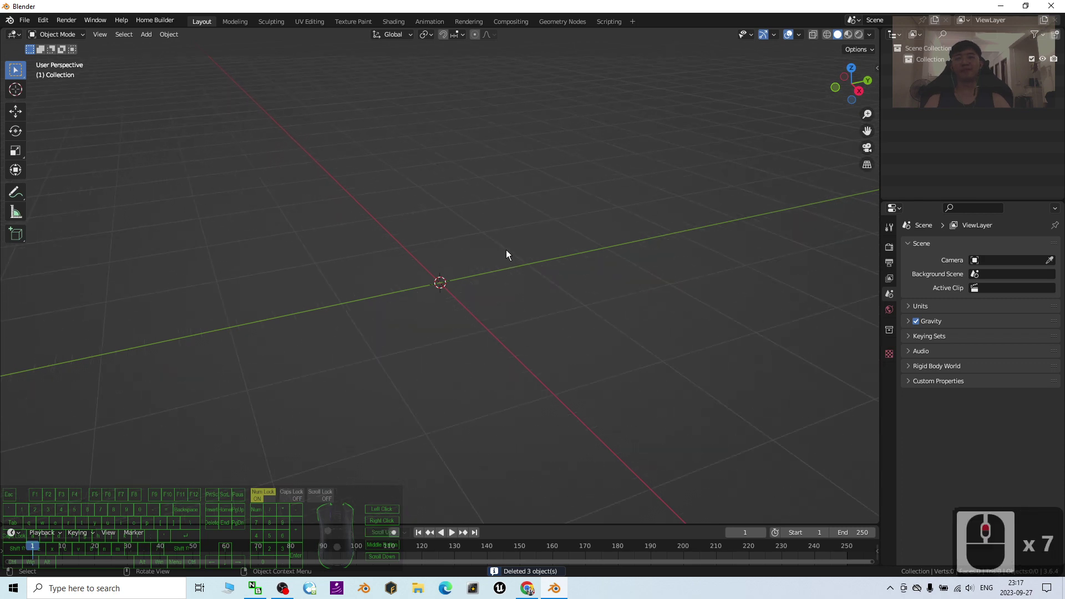
scroll(507, 255, up, 3)
click(146, 35)
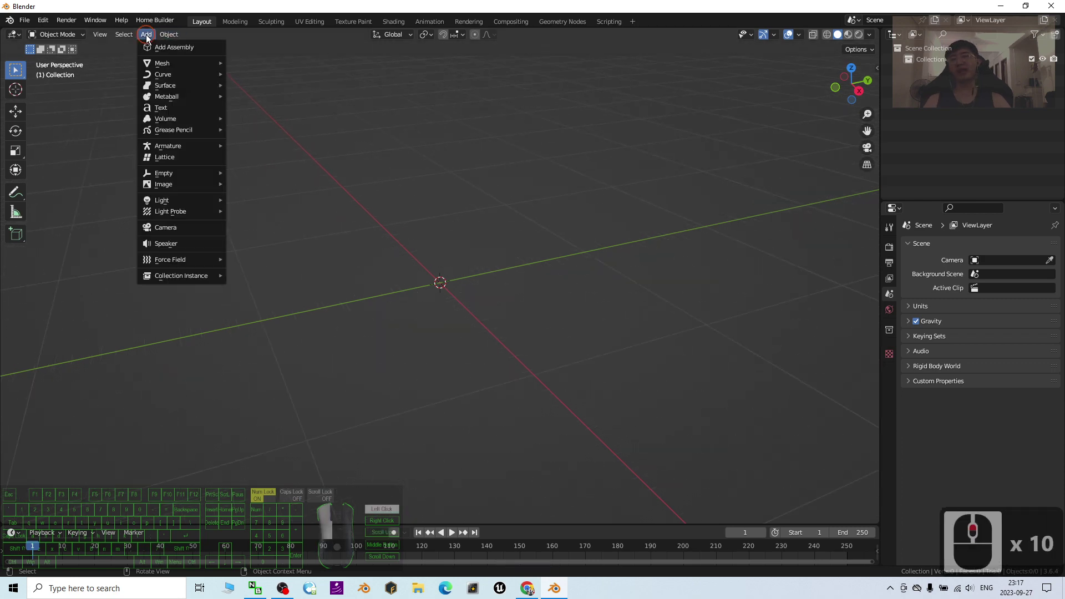
click(154, 62)
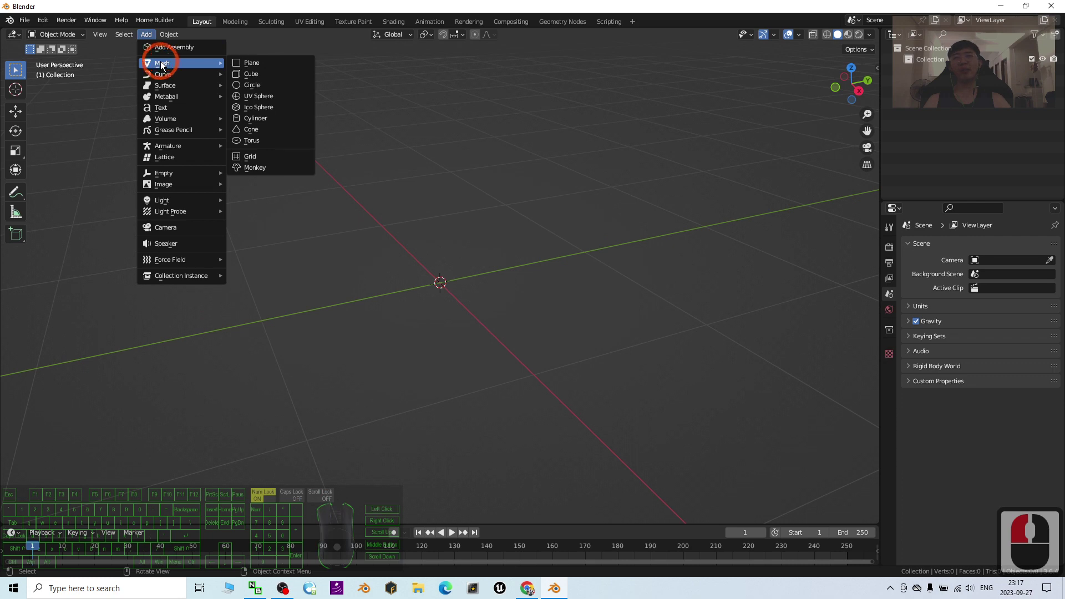
click(282, 82)
click(146, 34)
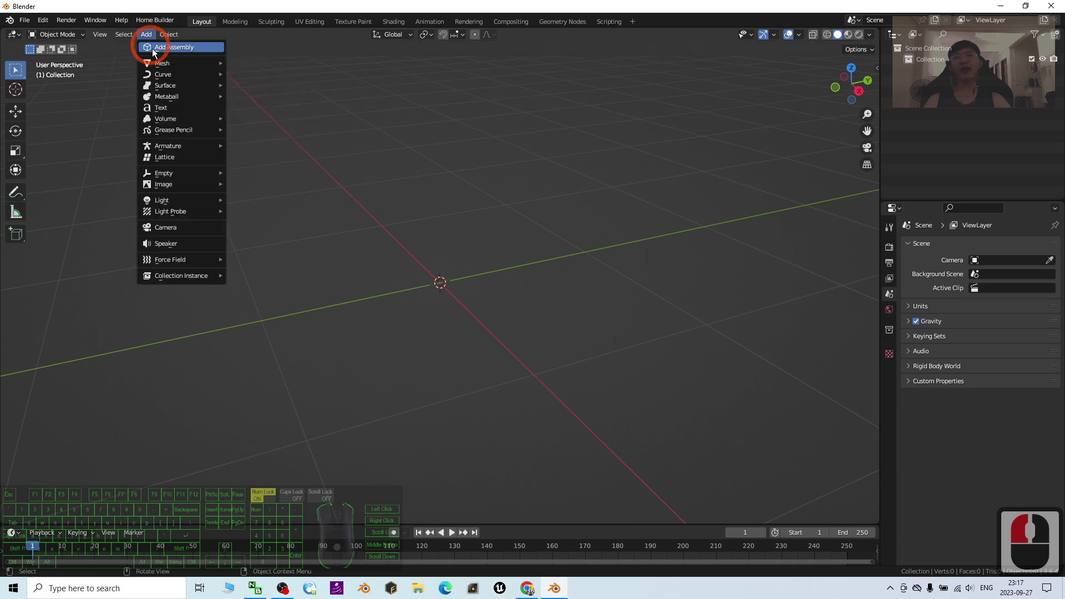
click(158, 64)
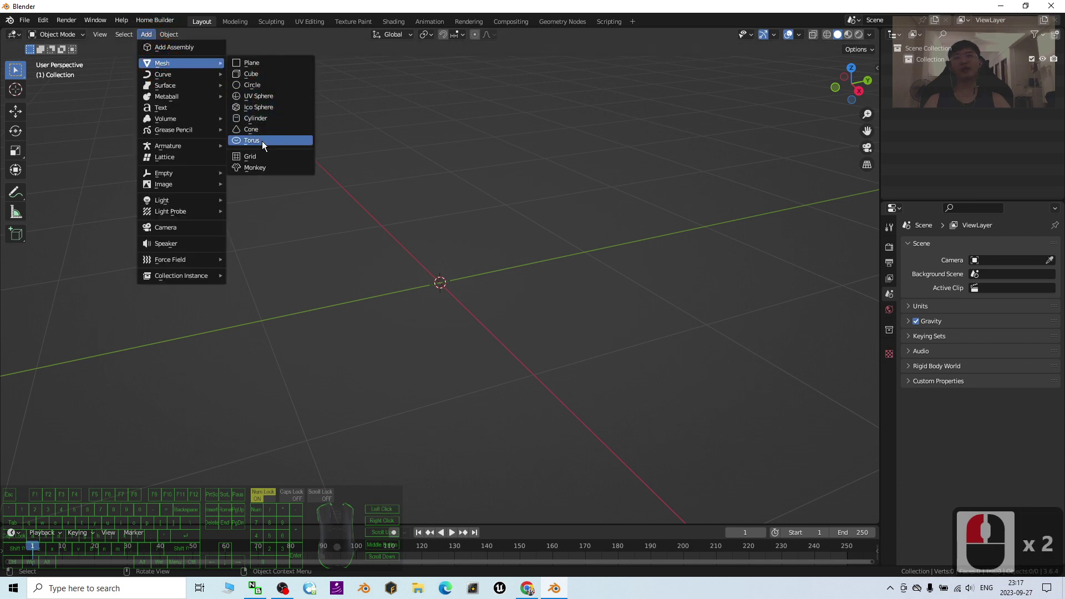
click(275, 95)
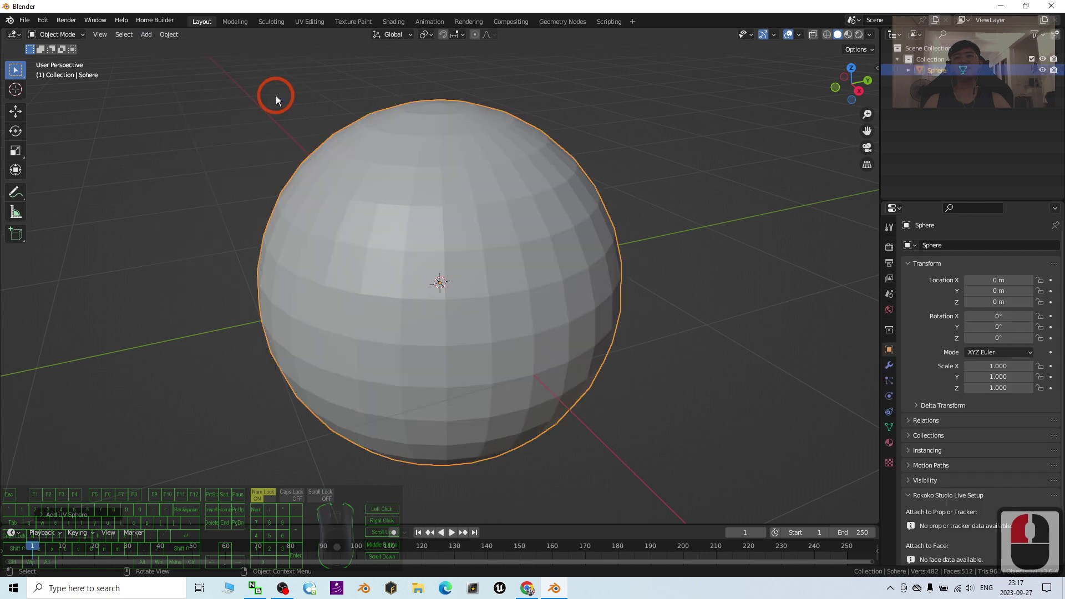
Step: Move the sphere straight up along the global Z axis by about 5.85 m
click(464, 274)
scroll(464, 274, down, 4)
click(465, 237)
click(465, 240)
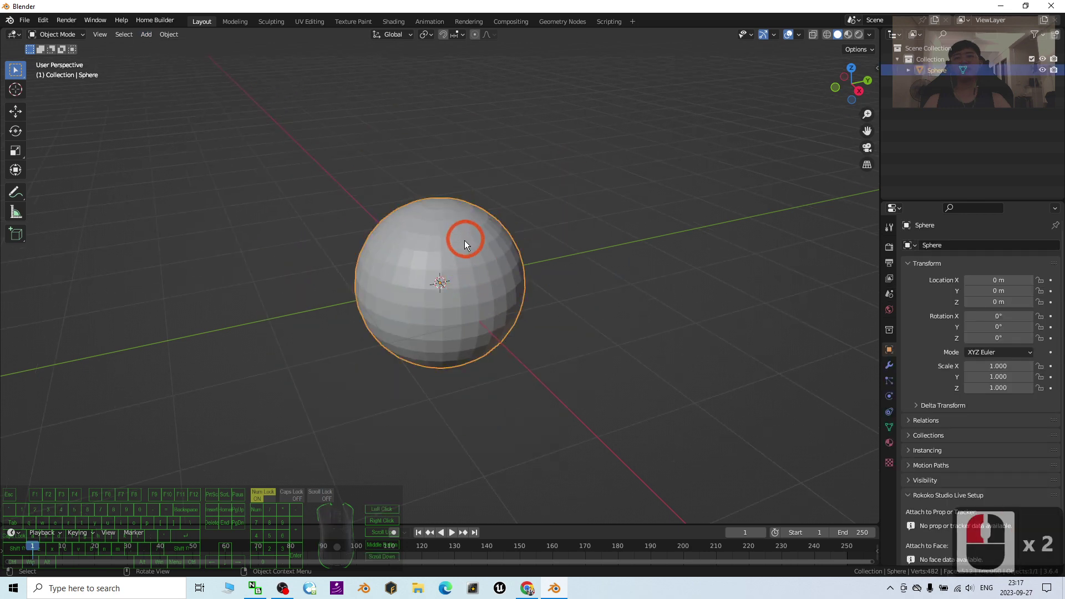
click(395, 239)
scroll(408, 229, down, 5)
middle_drag(435, 325, 426, 245)
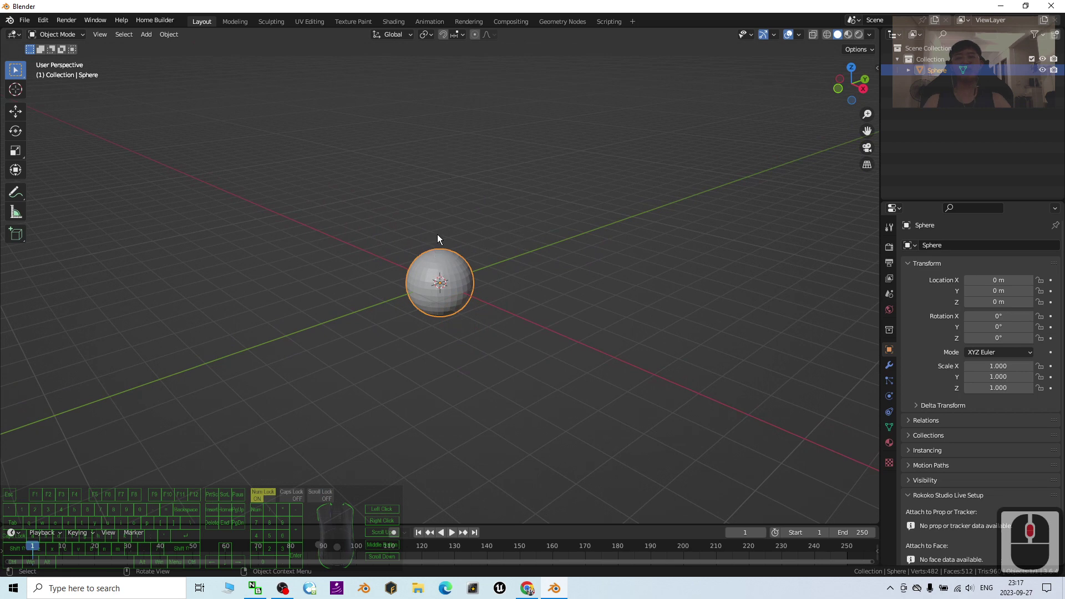
key(g)
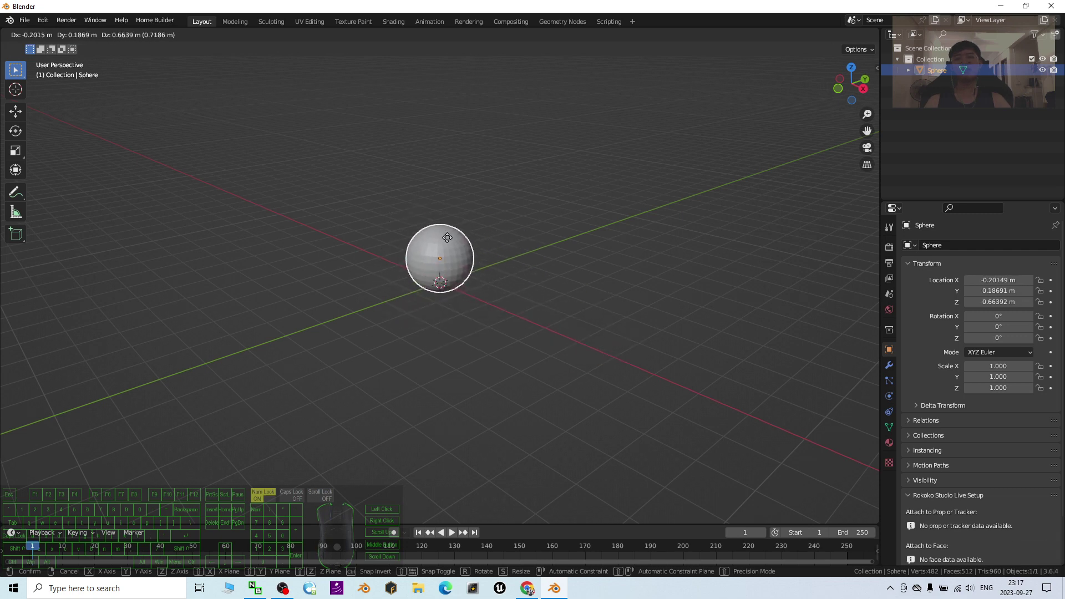
key(z)
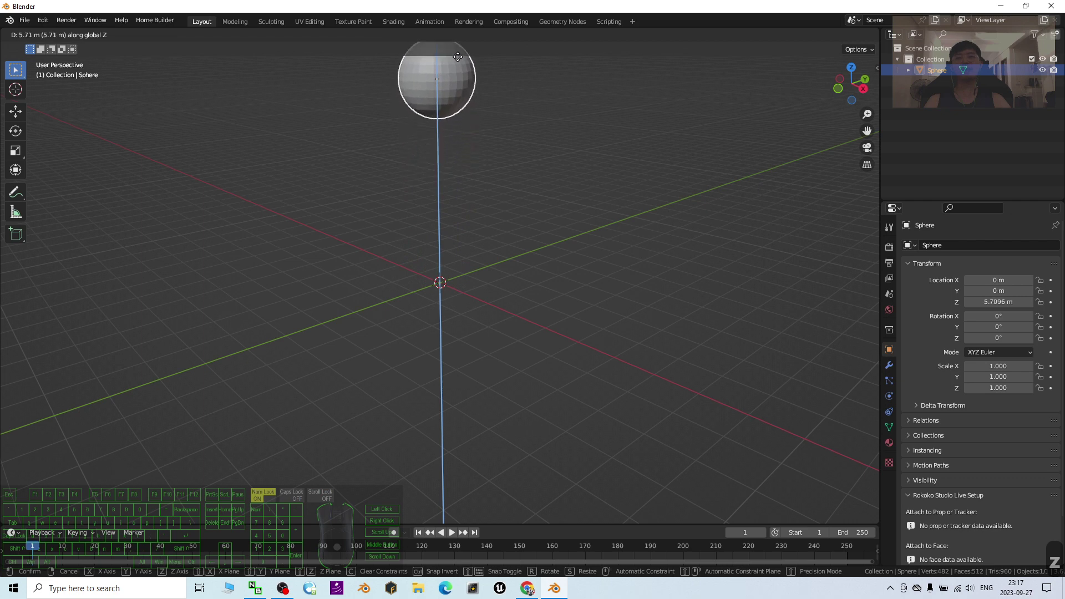
click(438, 67)
Step: Raise the sphere further along the global Z axis to a height of about 6.75 m
scroll(483, 72, down, 2)
middle_drag(541, 158, 455, 274)
scroll(438, 144, up, 4)
scroll(483, 144, down, 4)
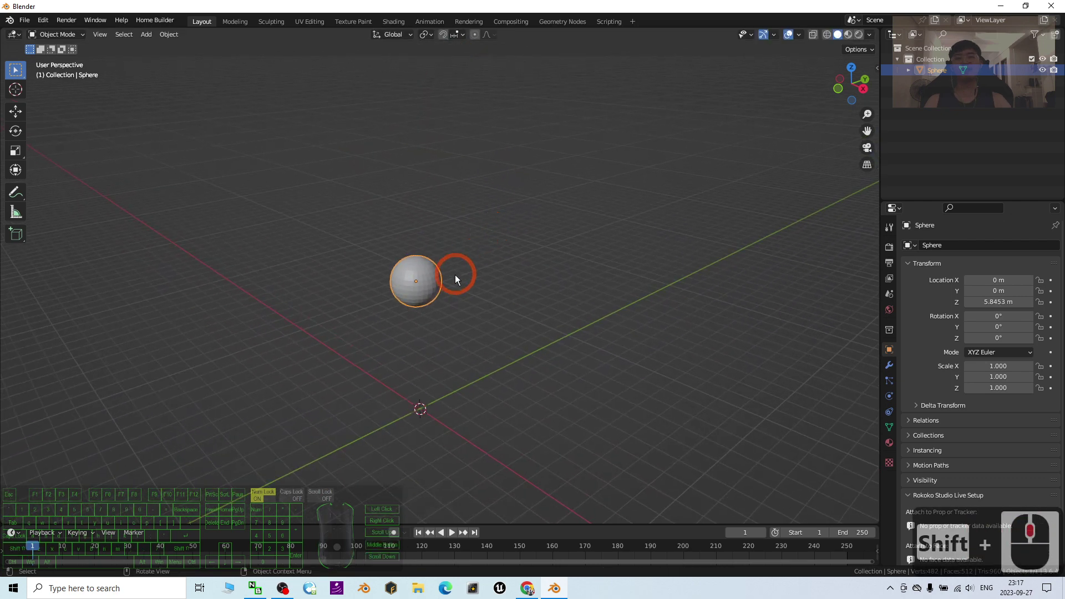
key(g)
key(z)
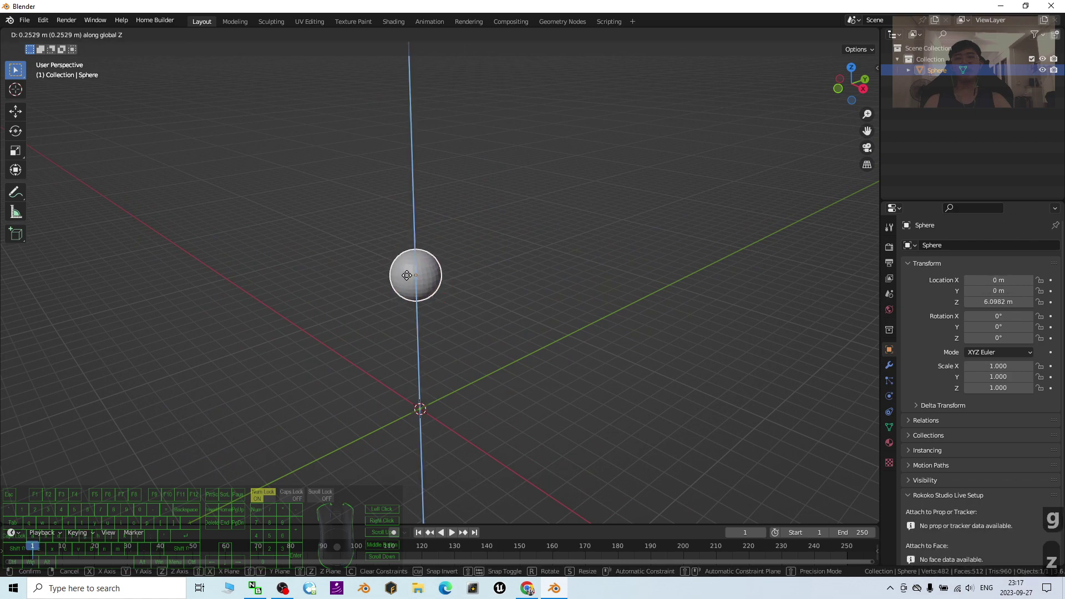
click(411, 261)
Step: Set the viewport to the front orthographic view in wireframe shading with X-ray enabled
scroll(489, 314, up, 4)
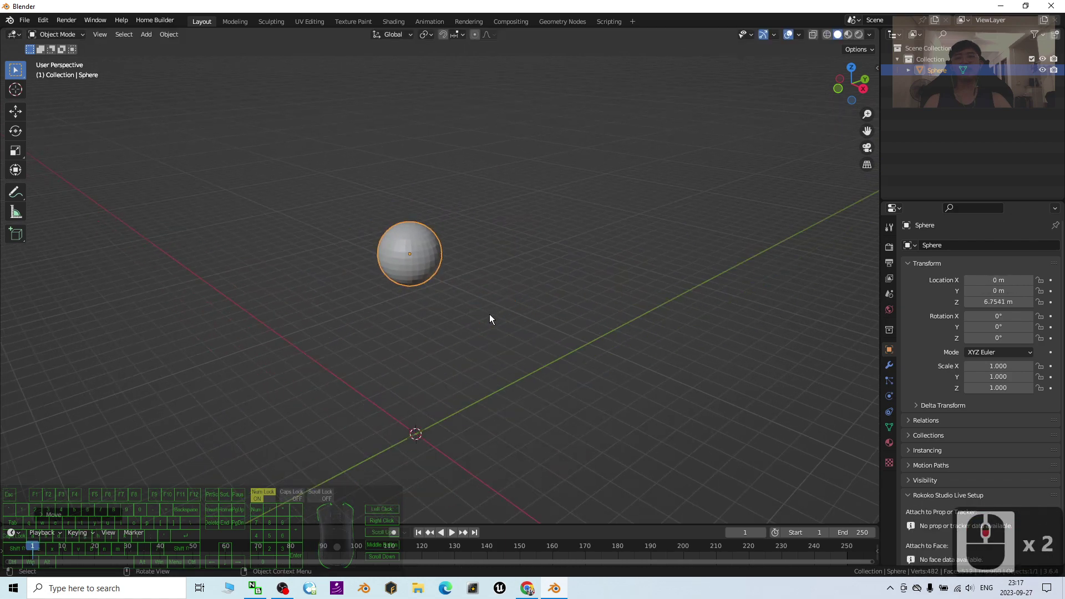
middle_drag(475, 317, 742, 88)
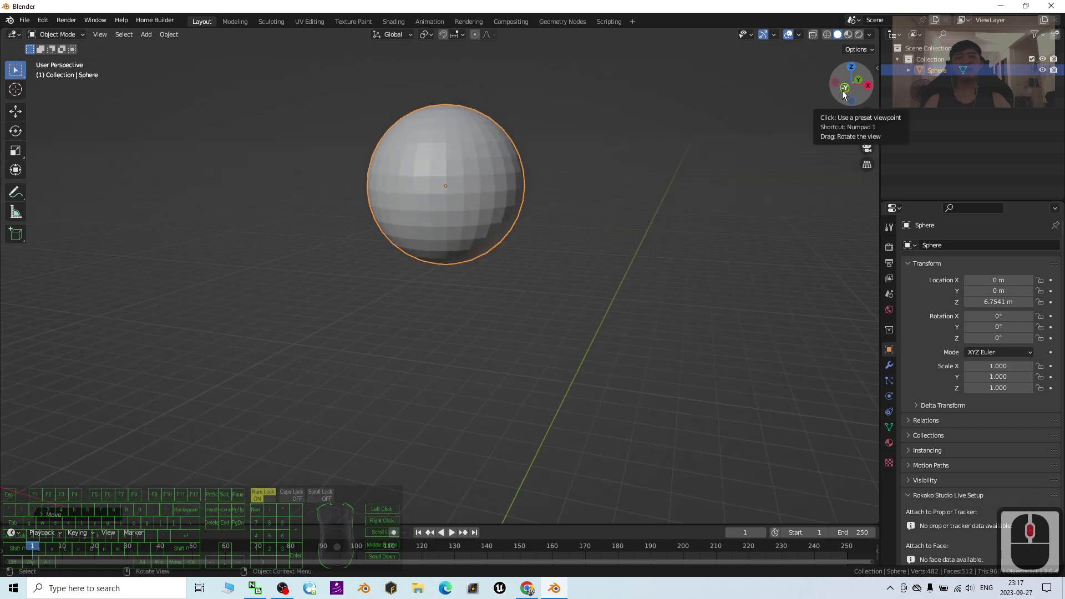
drag(844, 95, 624, 260)
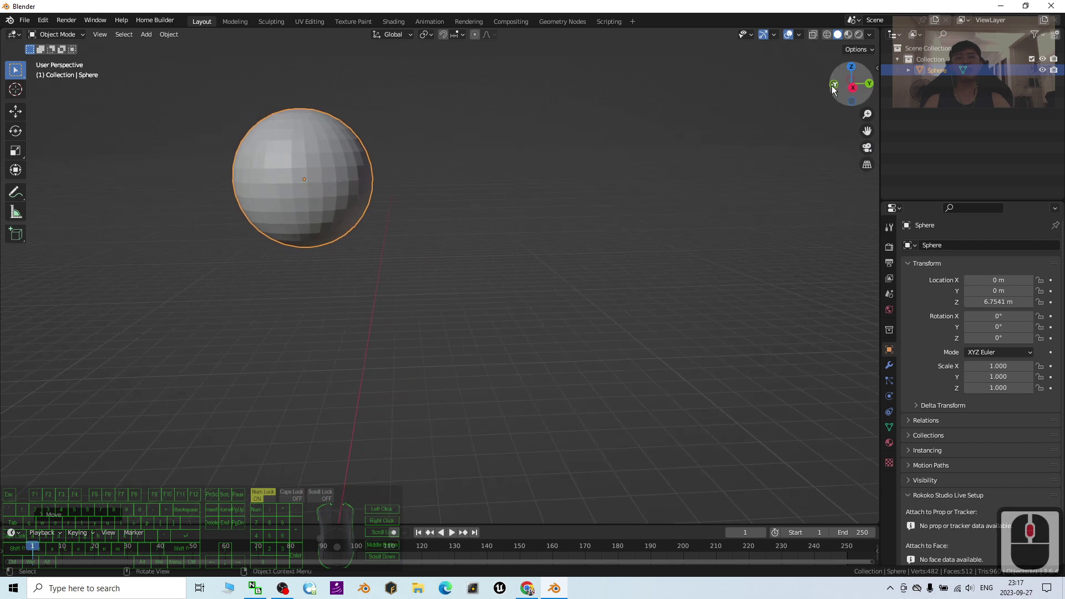
click(832, 85)
scroll(606, 259, down, 3)
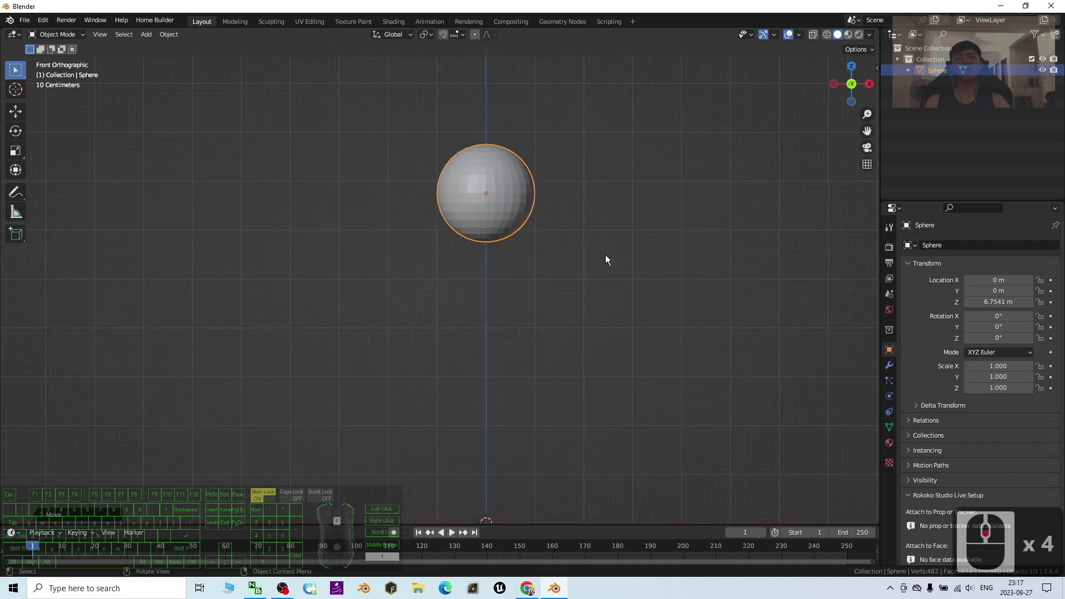
scroll(513, 222, up, 3)
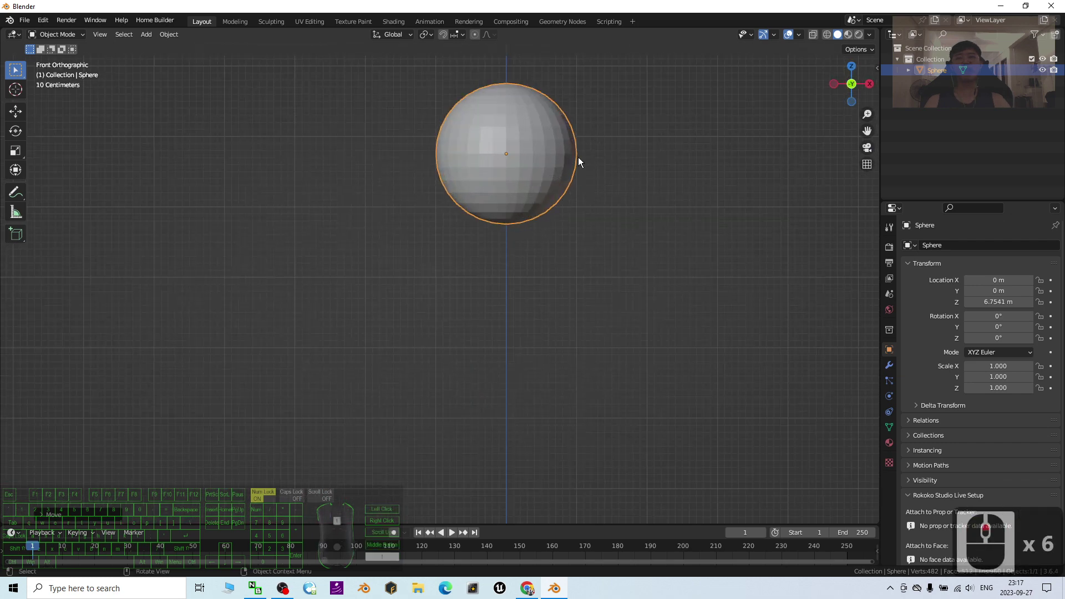
scroll(578, 161, down, 2)
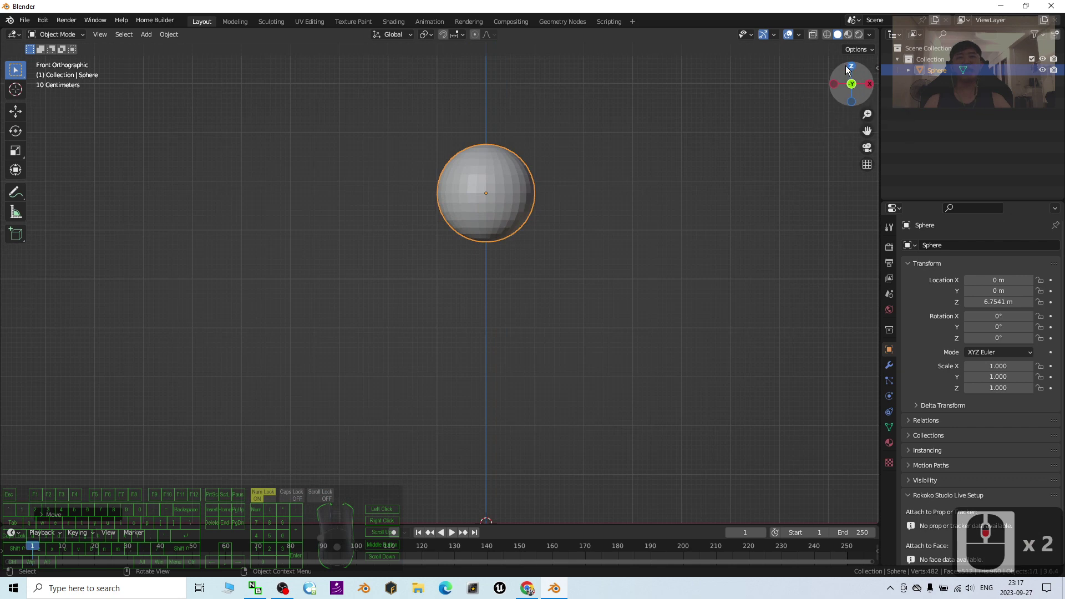
click(827, 34)
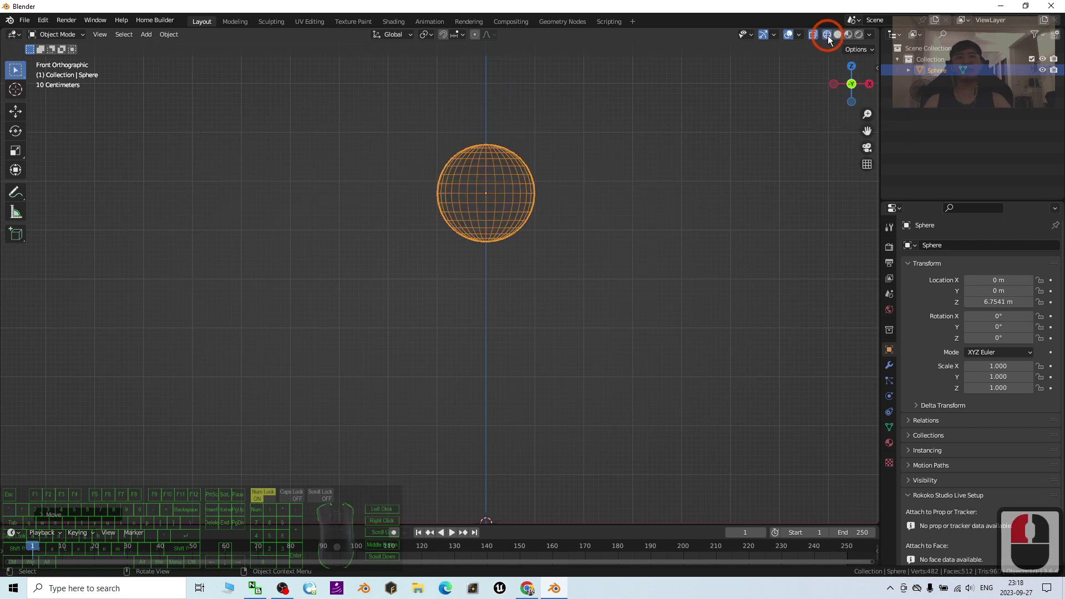
click(817, 34)
scroll(711, 134, up, 3)
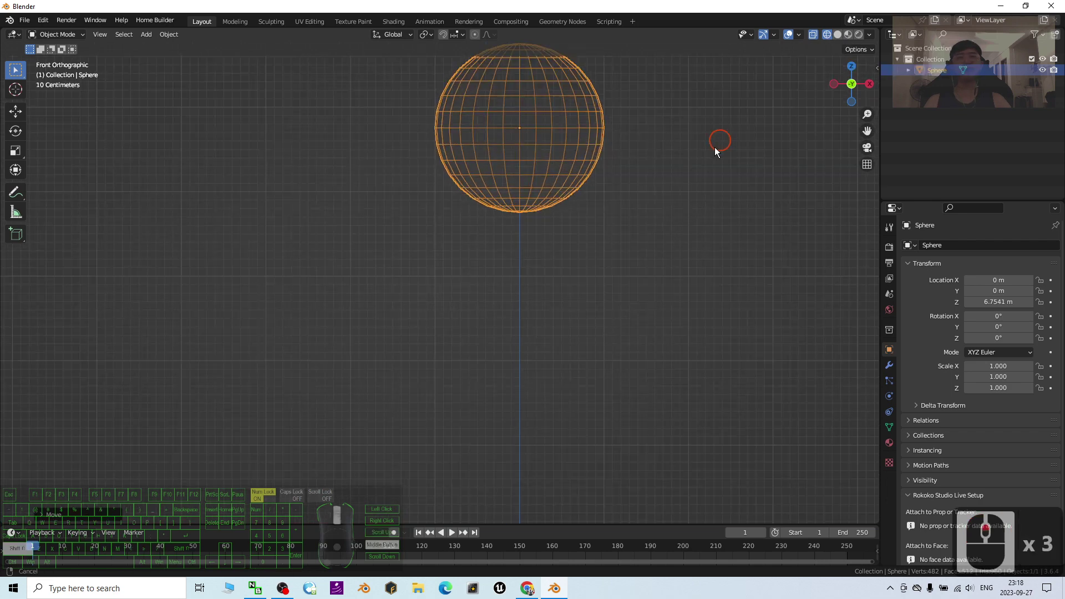
Step: Put the sphere in Edit Mode with vertex selection active and clear the selection of all its vertices
shift+middle_drag(715, 148, 668, 207)
click(58, 35)
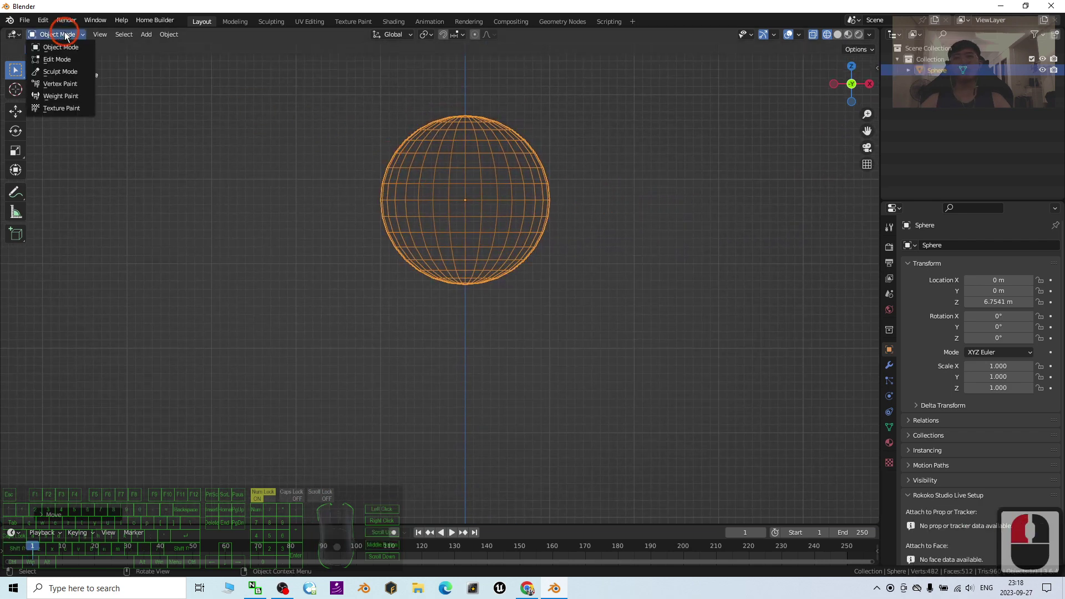
click(61, 59)
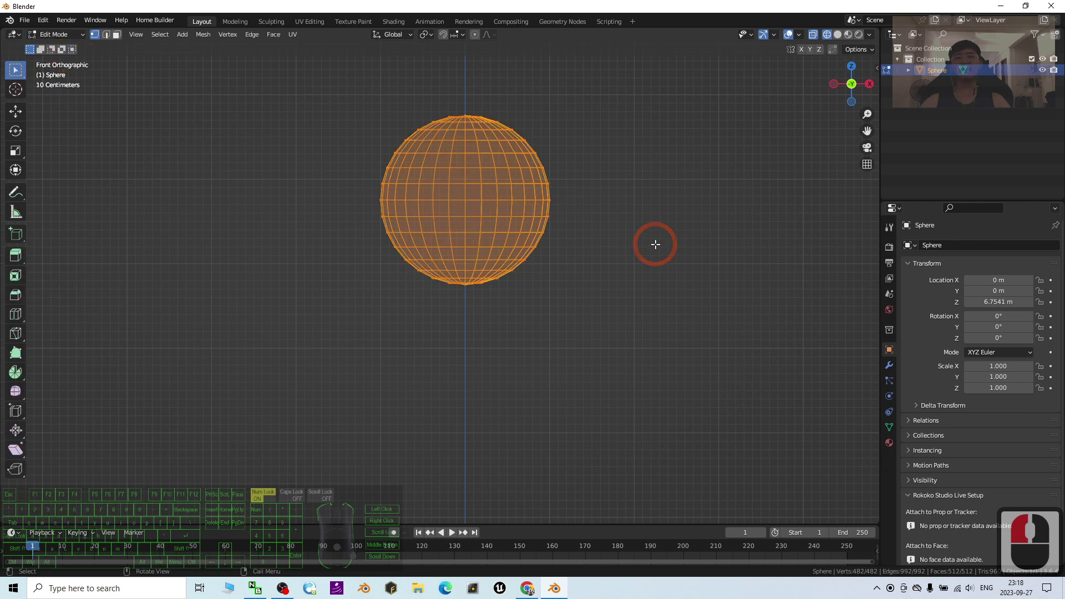
scroll(688, 237, up, 3)
click(713, 203)
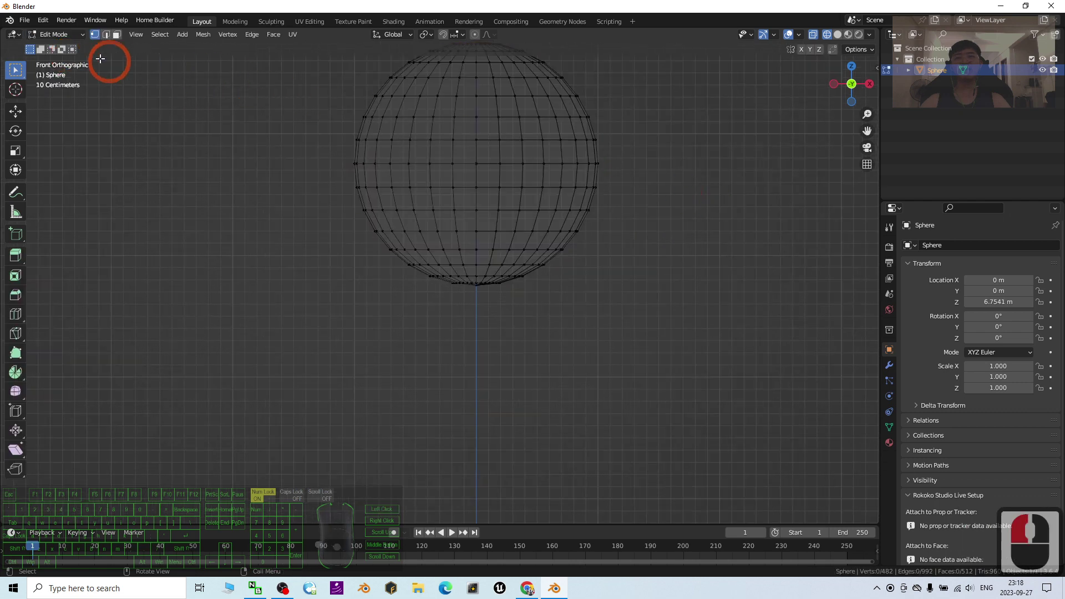
click(95, 36)
double_click(95, 35)
click(95, 35)
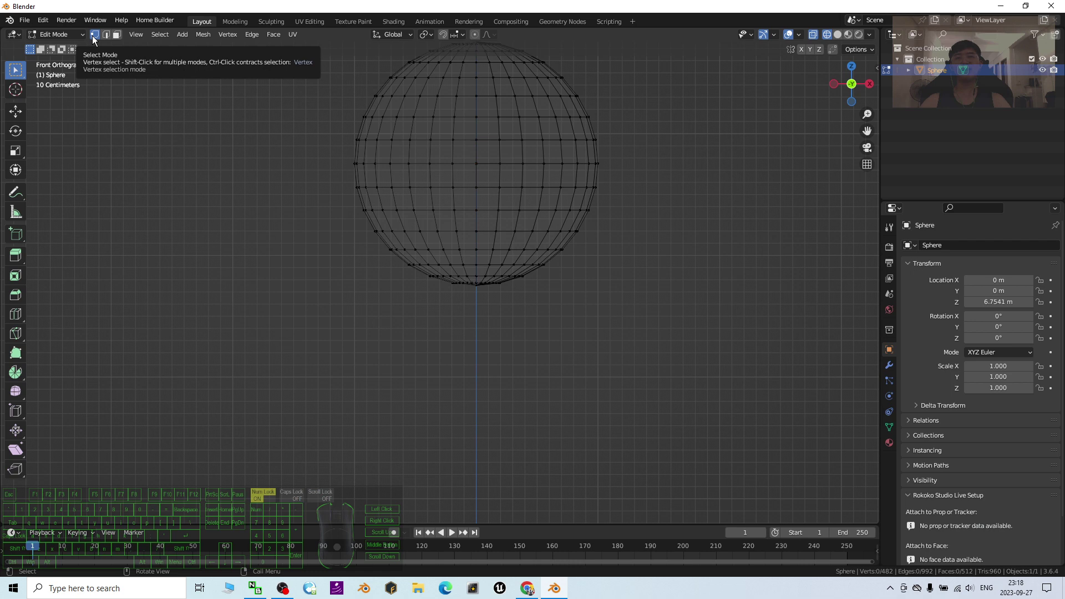
Step: Delete all vertices below the sphere's equator, keeping the upper hemisphere and its equator ring
click(339, 175)
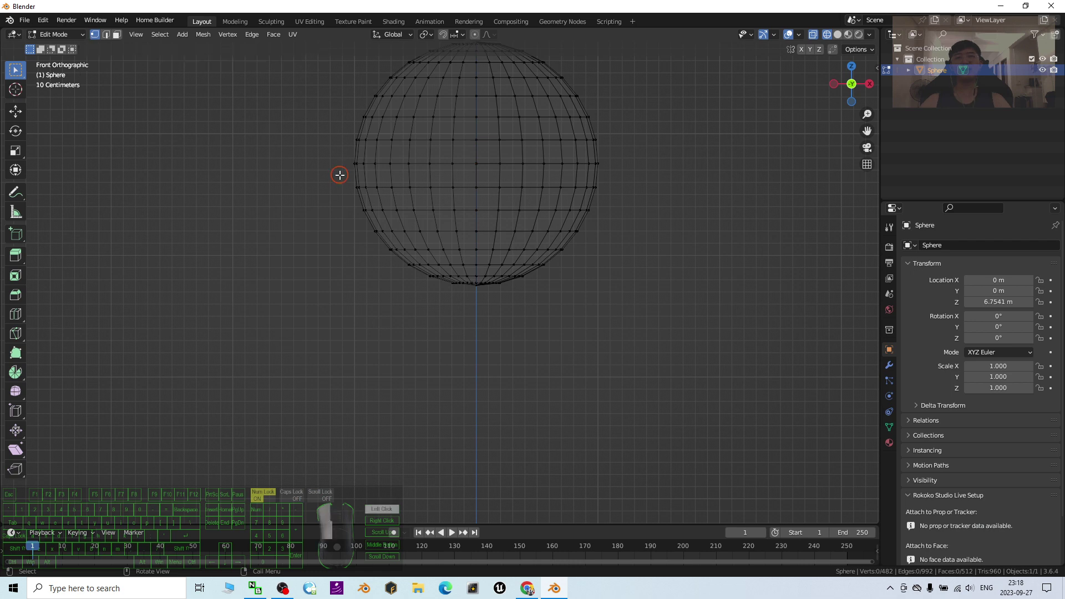
click(356, 164)
scroll(525, 160, down, 1)
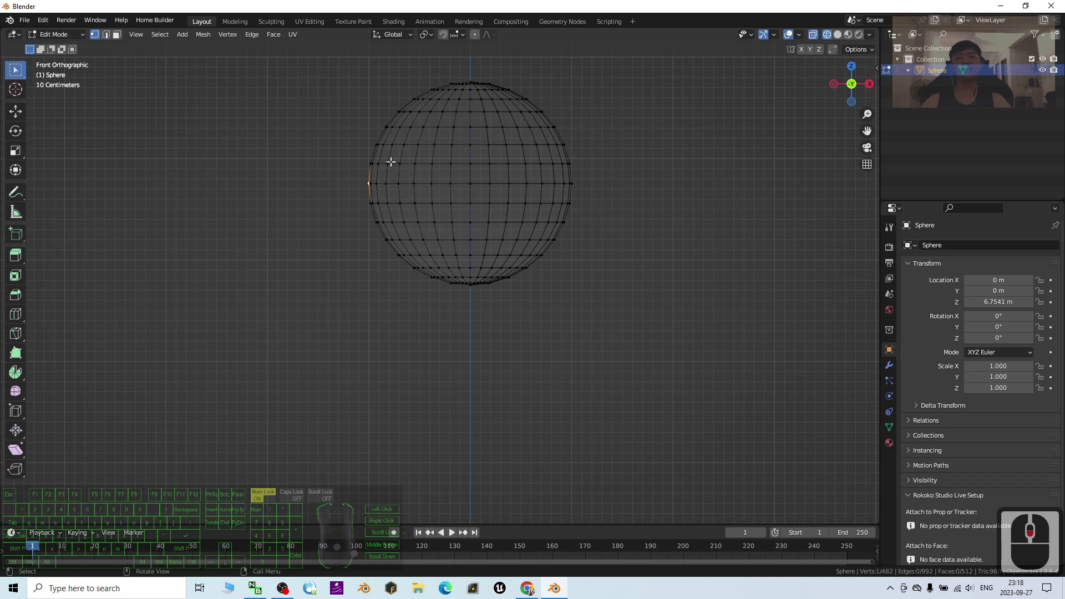
click(708, 247)
scroll(745, 216, up, 2)
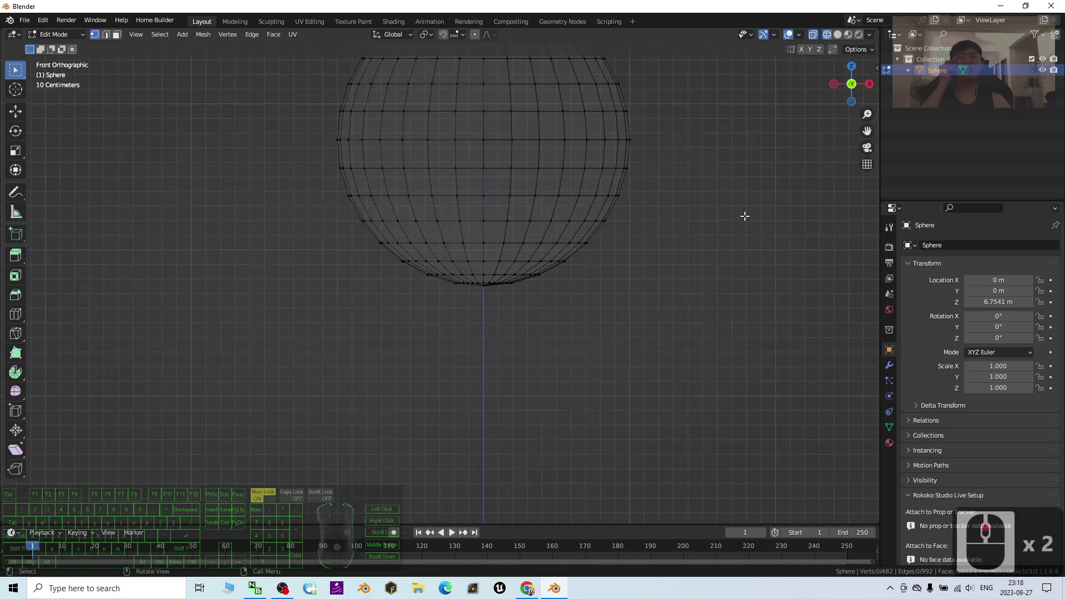
scroll(690, 204, up, 1)
scroll(447, 221, down, 4)
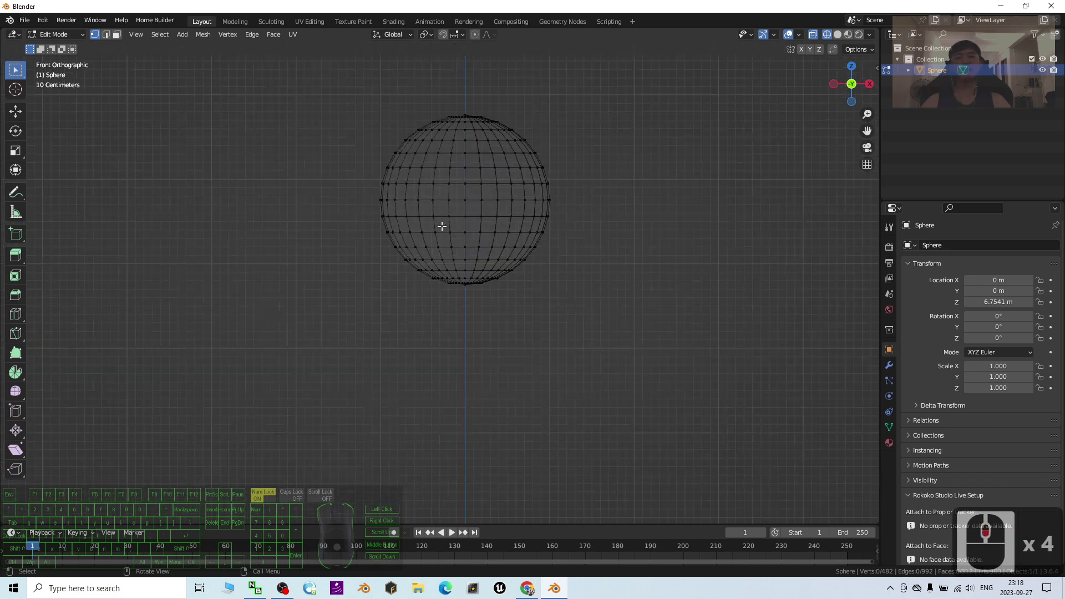
drag(651, 332, 301, 203)
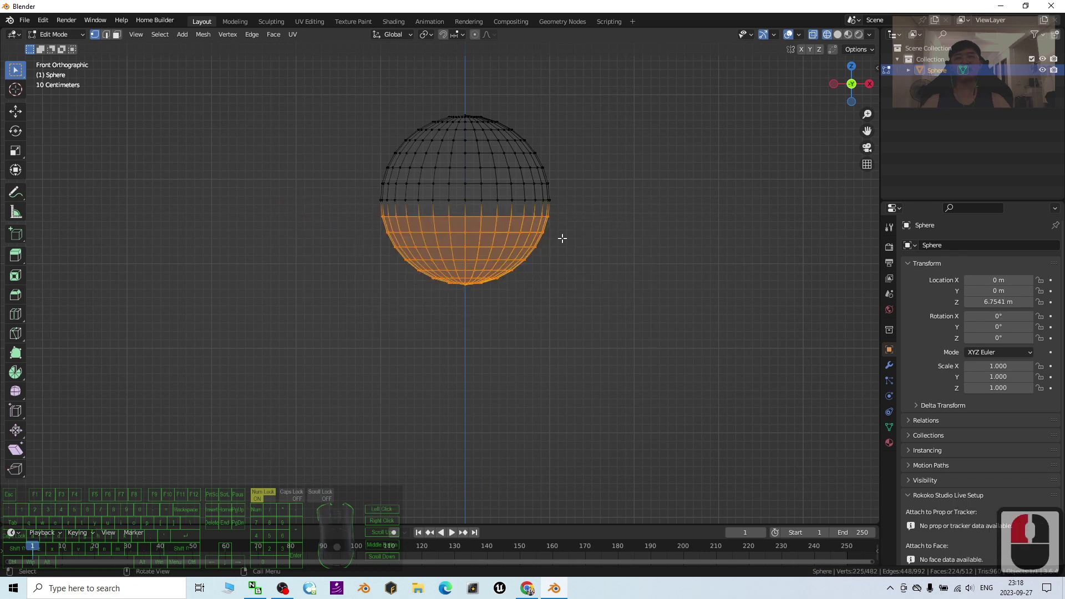
key(Delete)
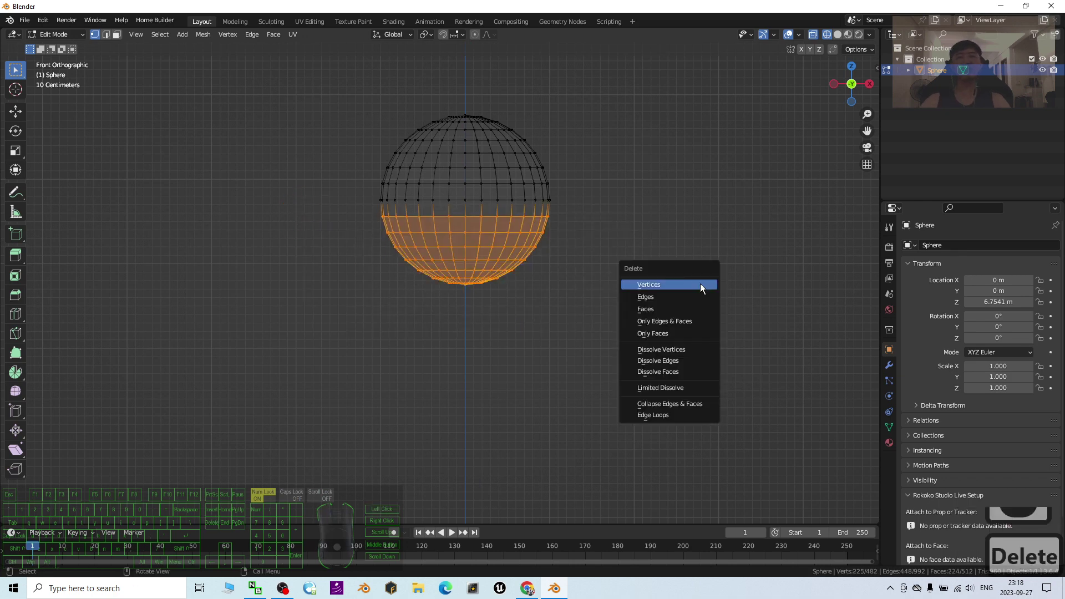
click(667, 283)
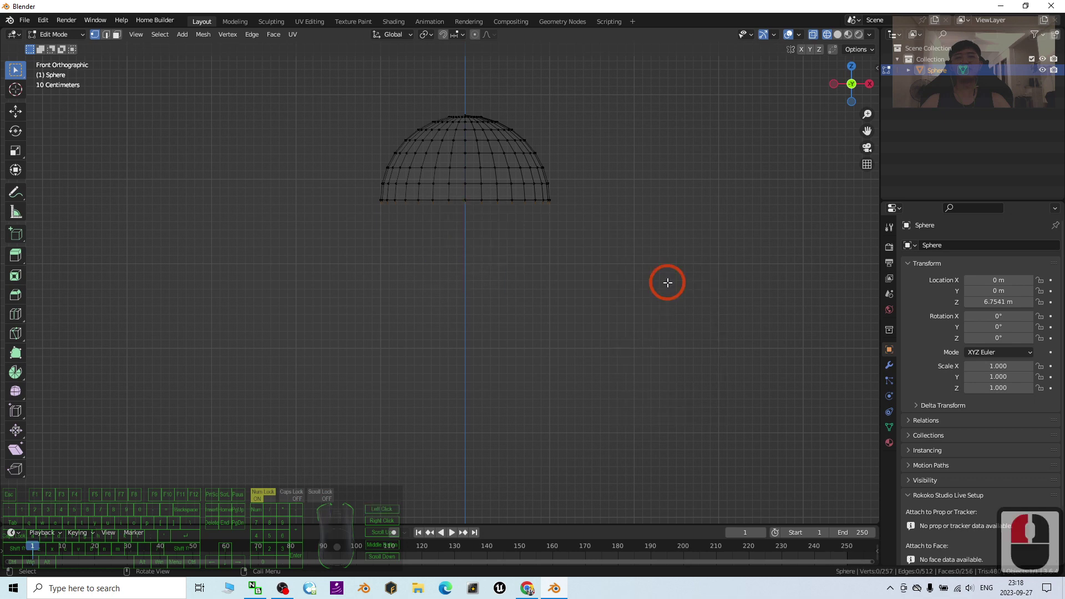
Step: Switch the viewport to solid shading and inspect the hollow dome's open underside
middle_drag(668, 284, 457, 201)
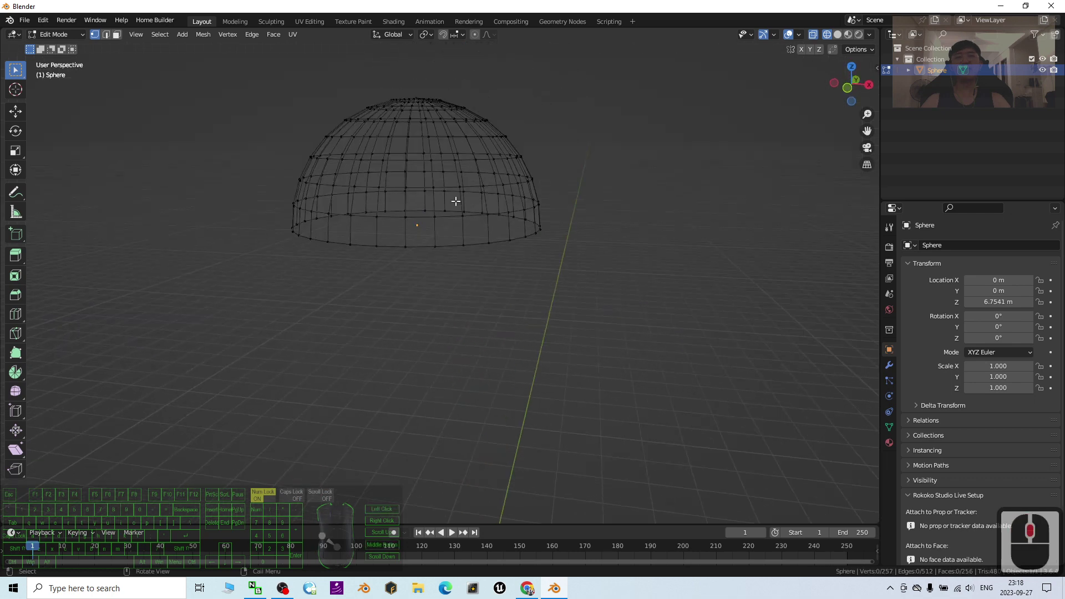
click(836, 35)
mouse_move(533, 329)
middle_down()
mouse_move(595, 314)
mouse_move(564, 356)
mouse_move(564, 390)
mouse_move(523, 394)
middle_up()
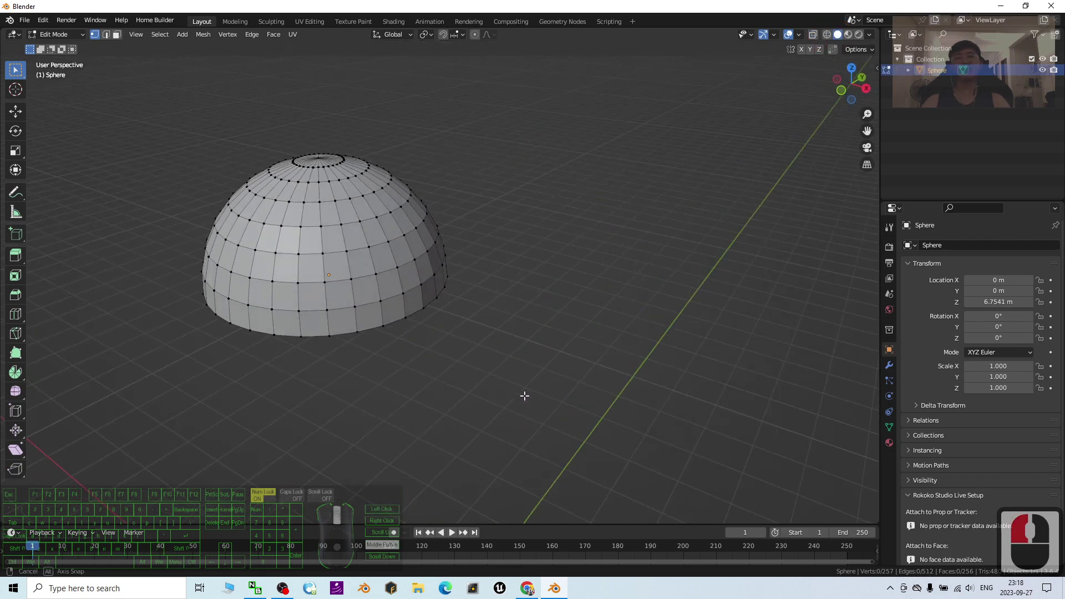
scroll(444, 292, down, 3)
scroll(444, 292, down, 3)
scroll(399, 260, up, 6)
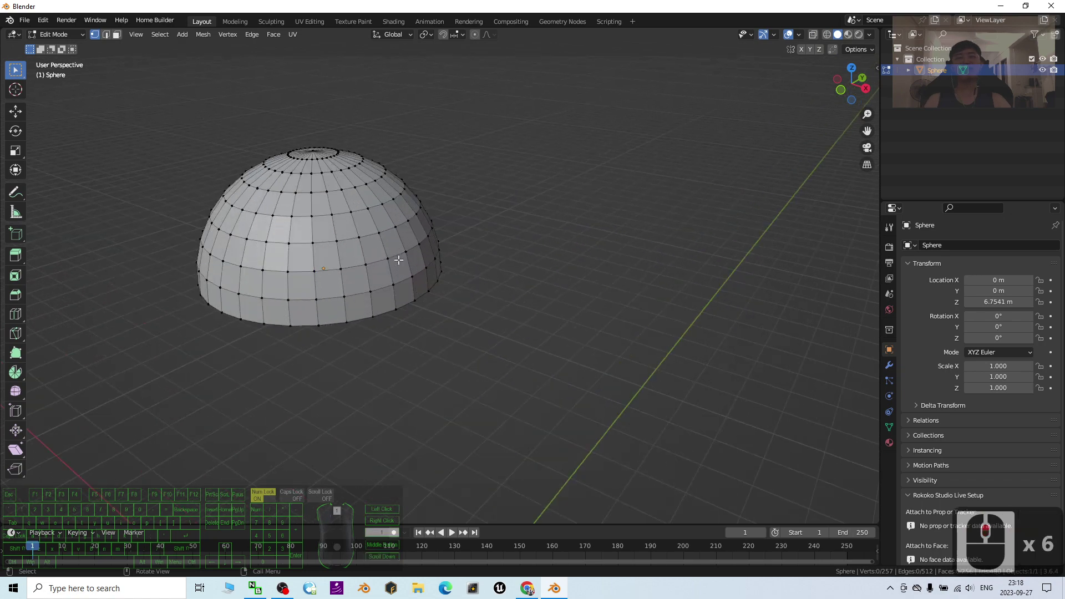
middle_drag(437, 288, 581, 312)
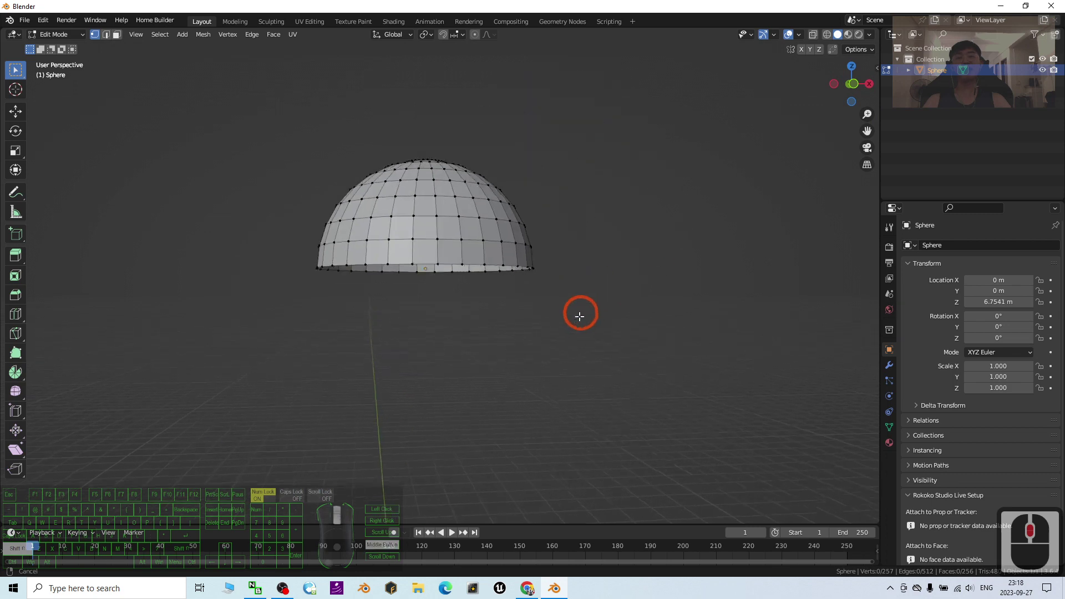
scroll(496, 308, up, 2)
scroll(496, 308, up, 2)
middle_drag(500, 333, 523, 249)
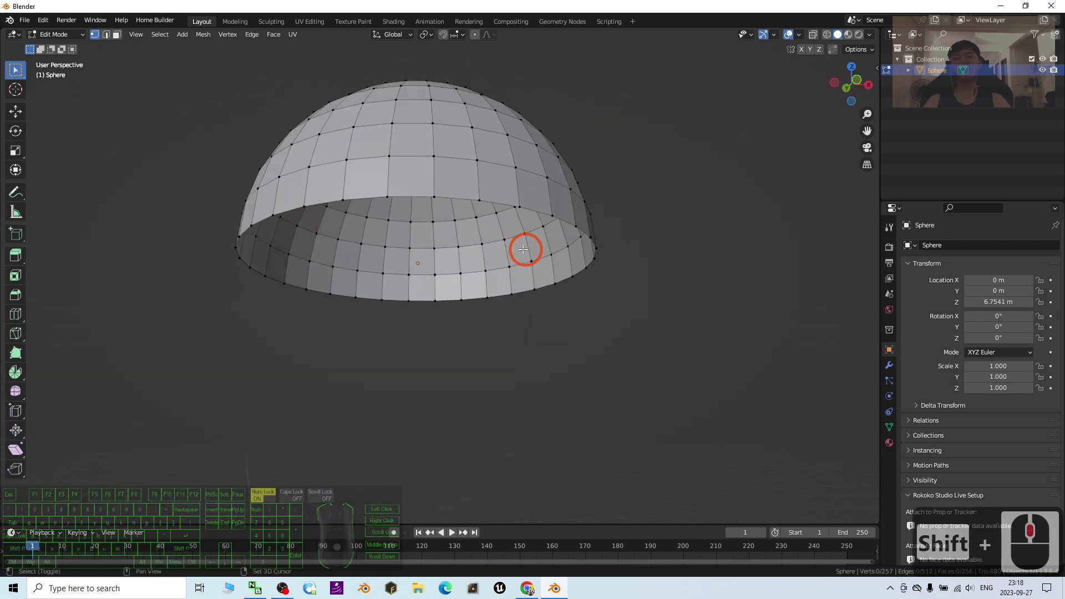
Step: Select the full ring of edges around the dome's open rim, using edge selection and shortest-path picking
click(106, 35)
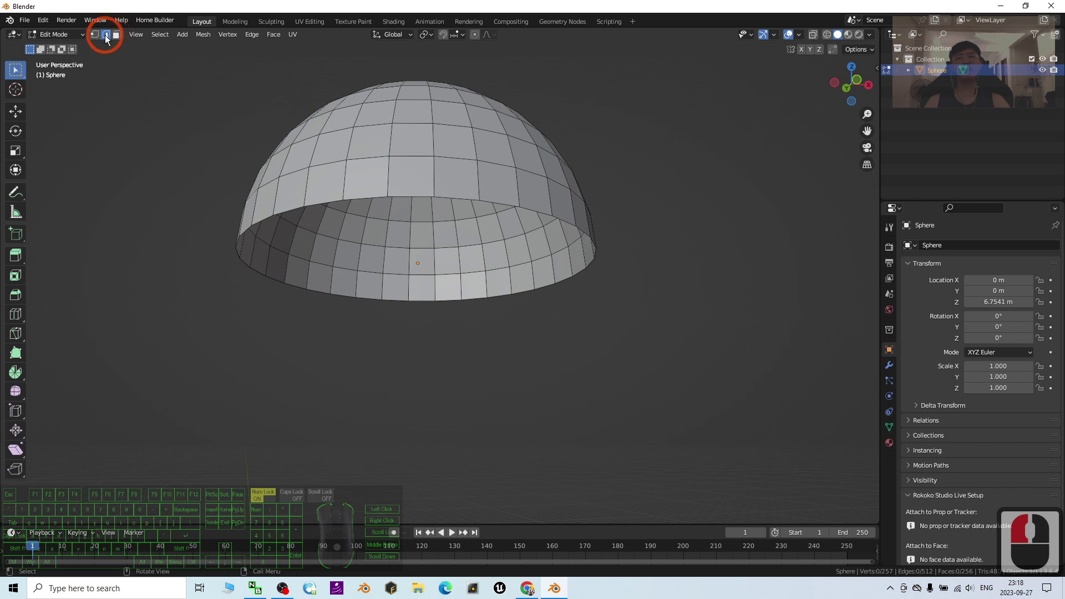
click(413, 197)
middle_drag(473, 286, 480, 289)
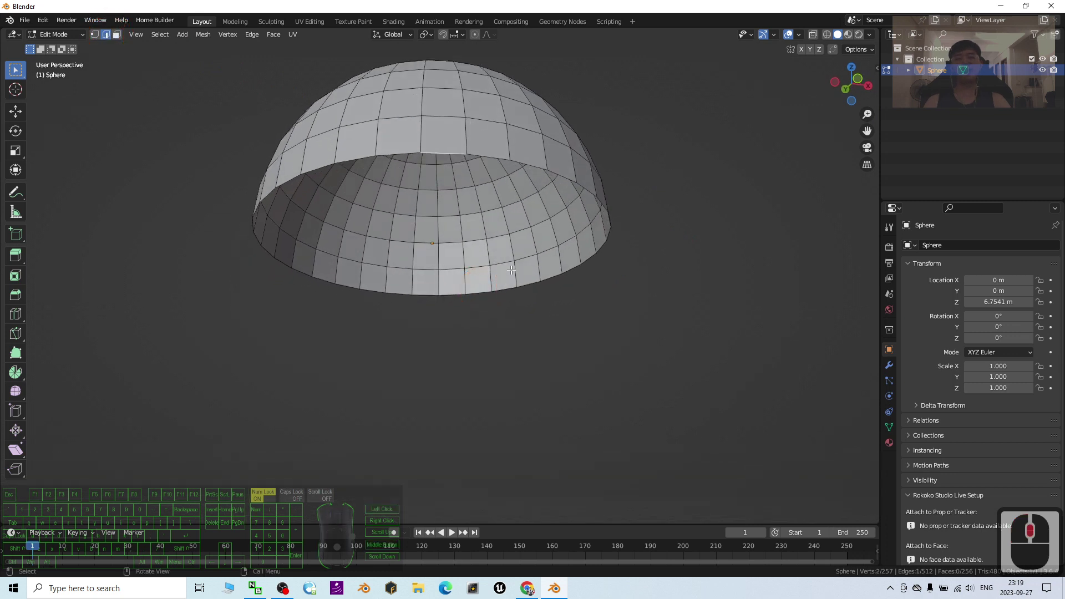
ctrl+click(610, 218)
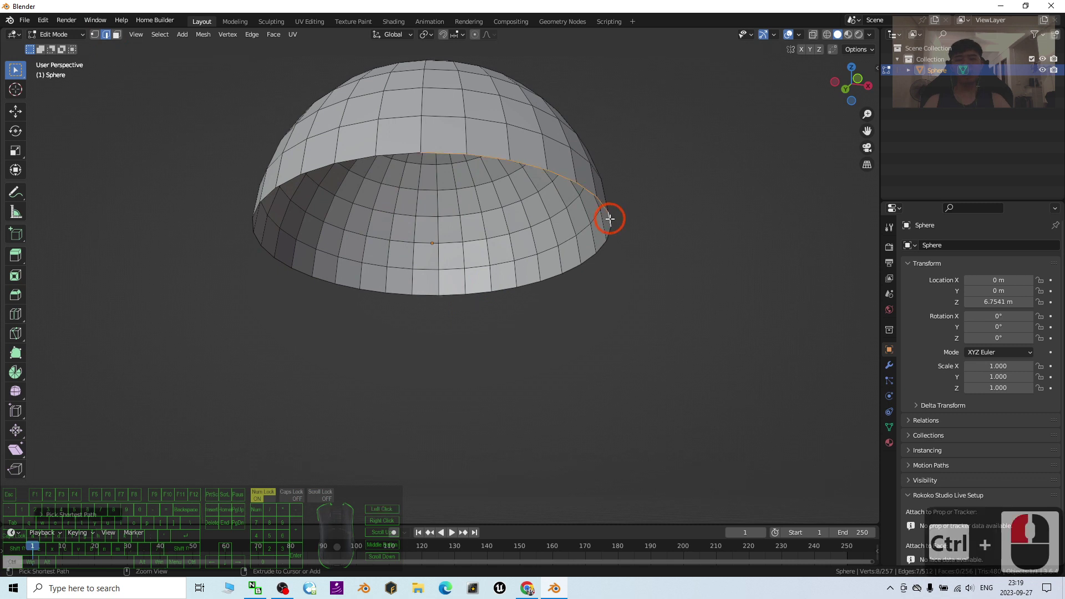
ctrl+click(509, 268)
ctrl+click(476, 293)
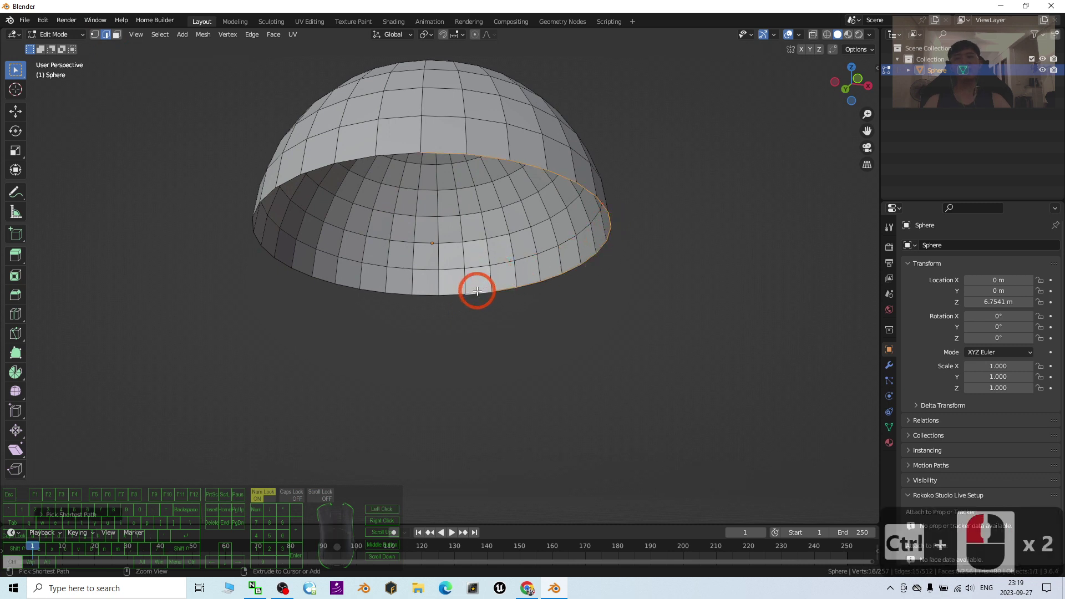
ctrl+click(325, 292)
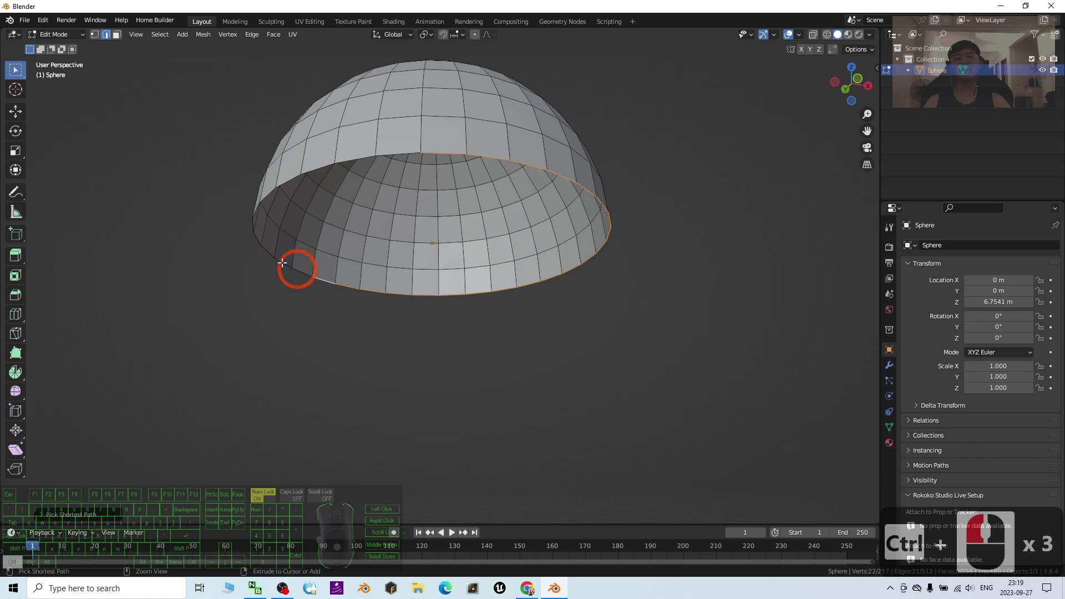
ctrl+click(262, 223)
ctrl+click(259, 239)
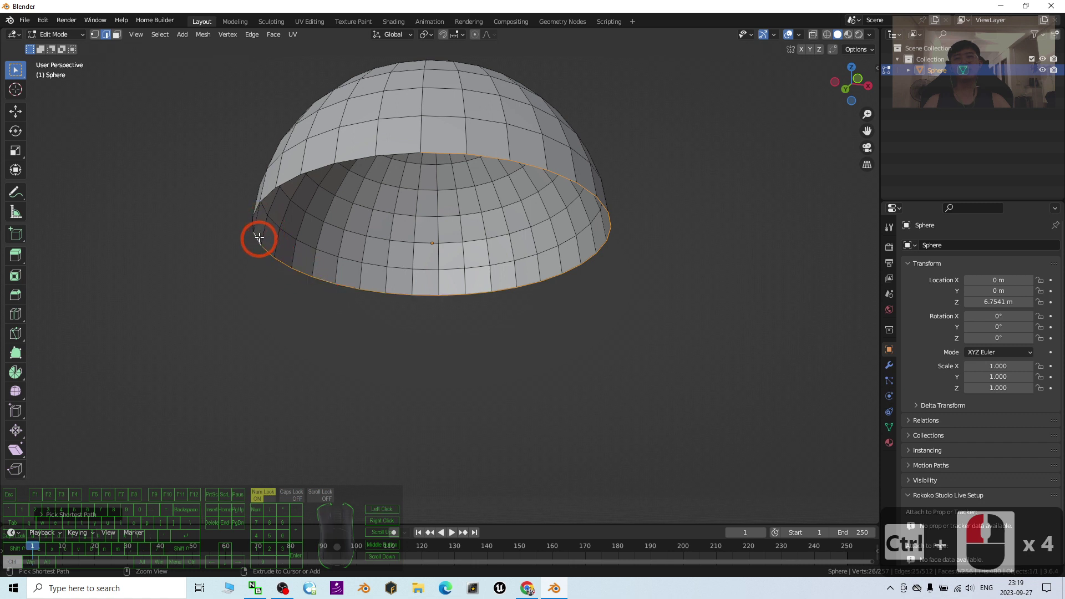
ctrl+click(321, 169)
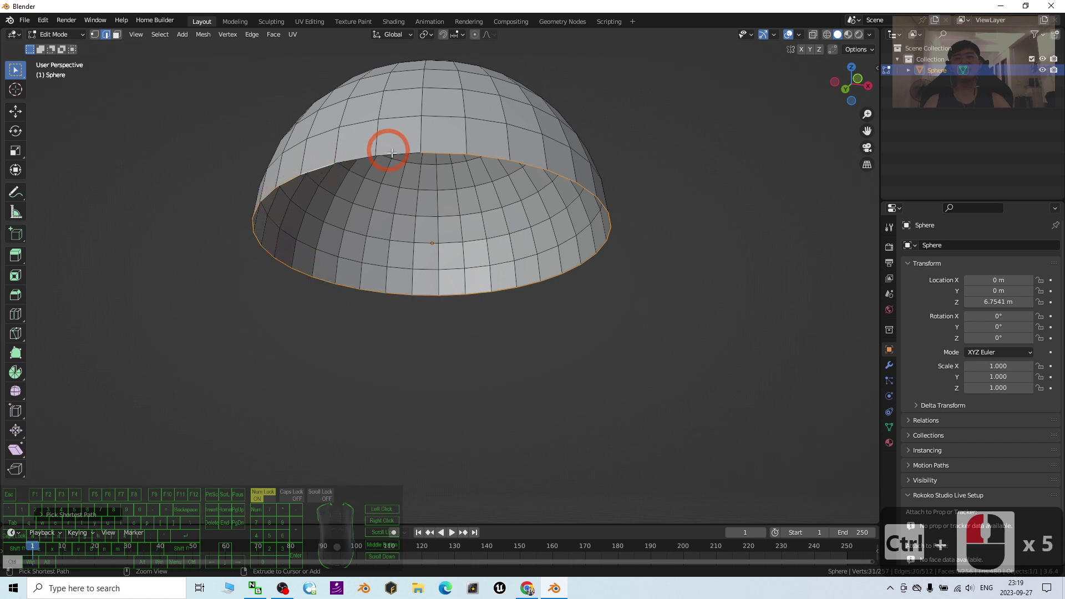
Step: Close the dome's open underside with a new face made from the selected rim edges
middle_drag(339, 166, 516, 109)
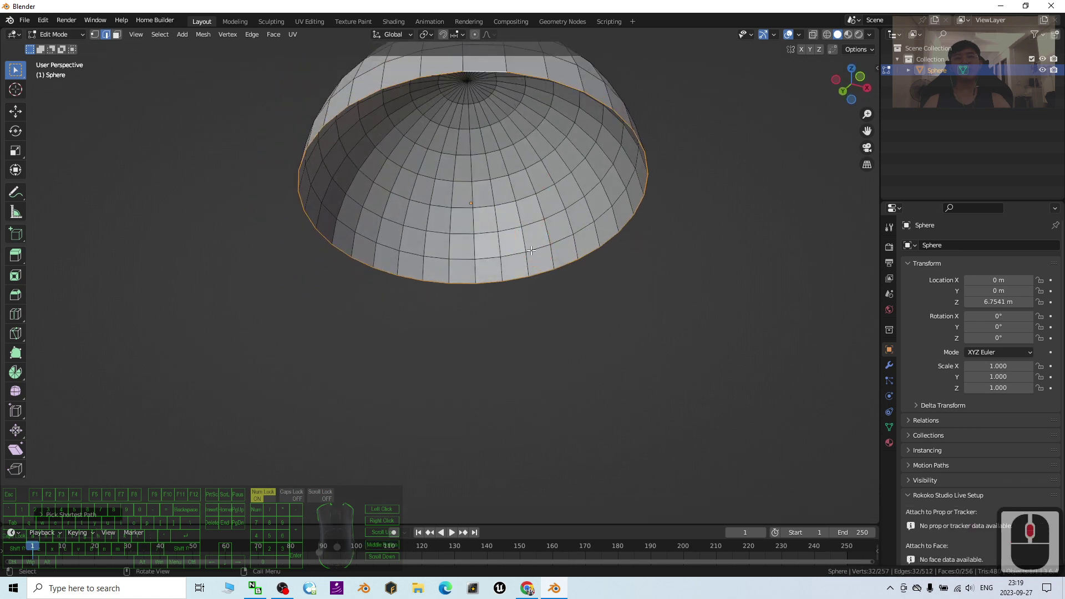
middle_drag(604, 187, 664, 200)
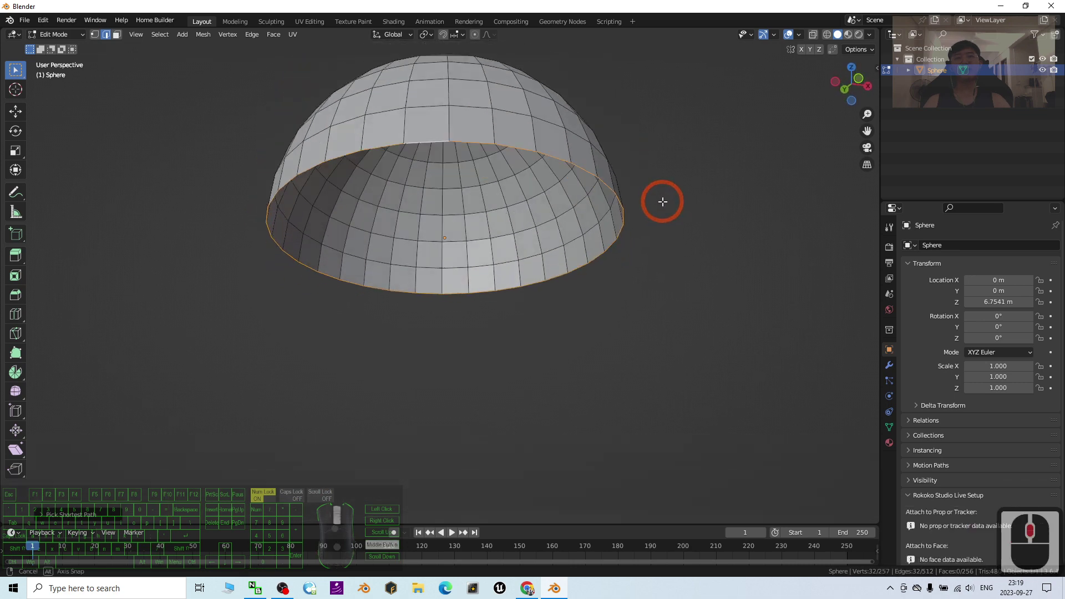
right_click(536, 175)
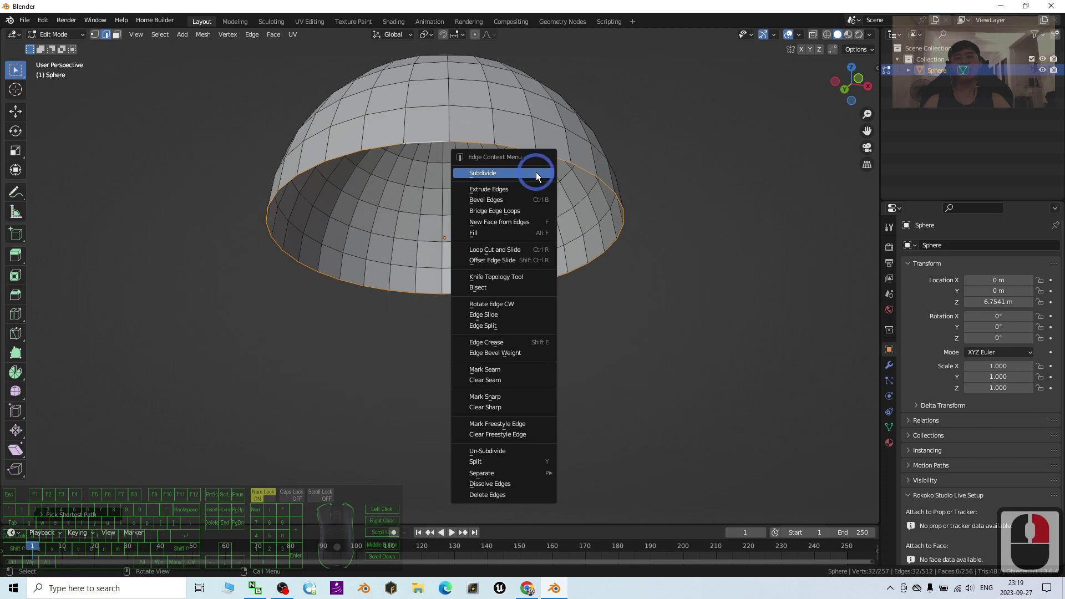
click(527, 222)
middle_drag(815, 311, 262, 93)
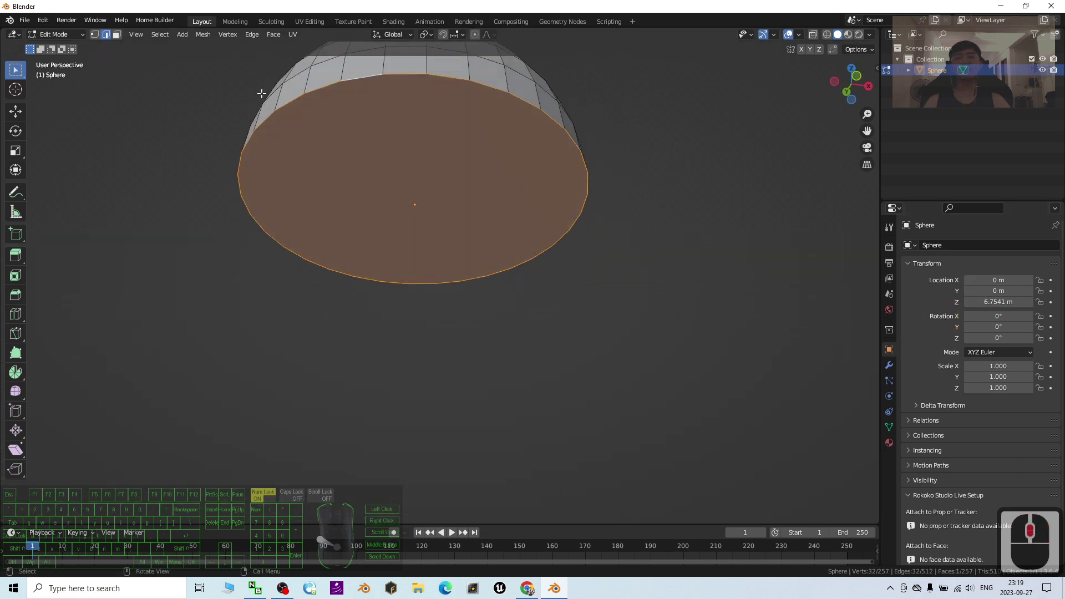
Step: Extrude the dome's flat bottom face straight down into a cylindrical body somewhat longer than the dome is wide
click(117, 34)
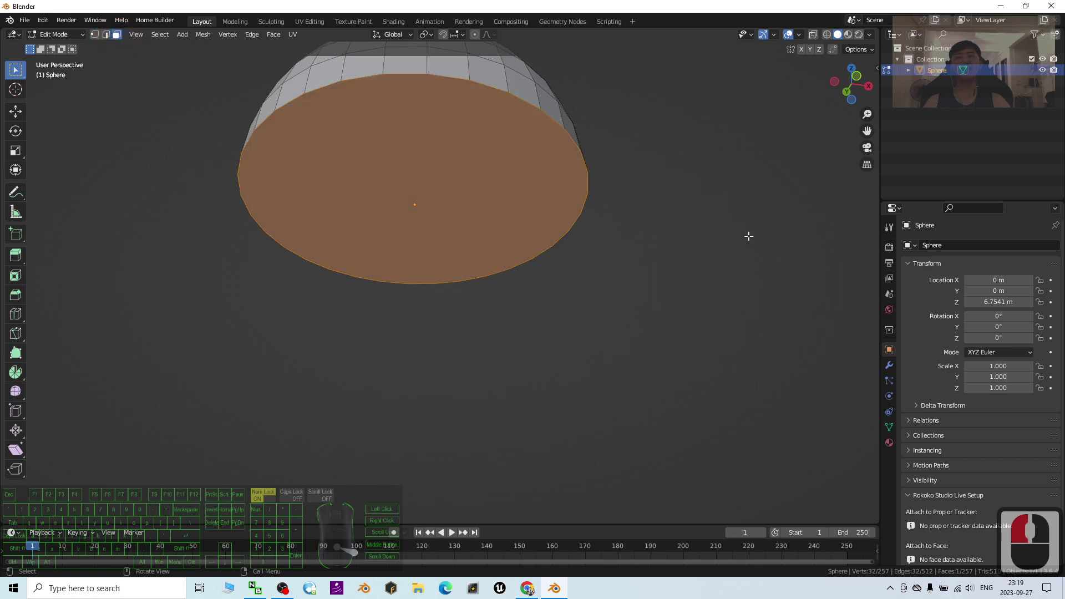
middle_drag(749, 237, 749, 278)
click(443, 168)
click(358, 196)
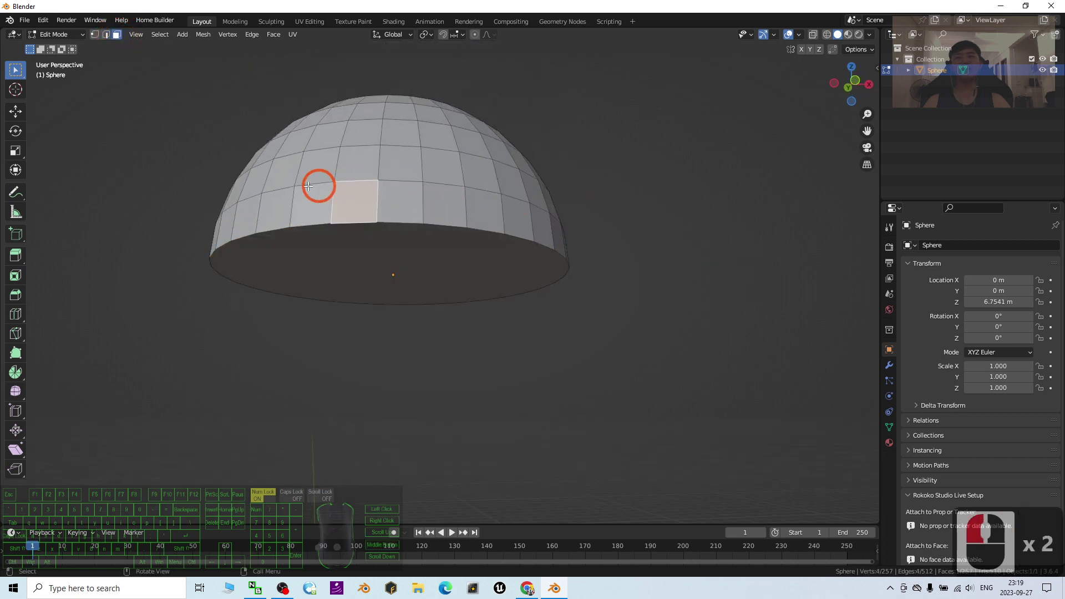
click(284, 159)
click(399, 240)
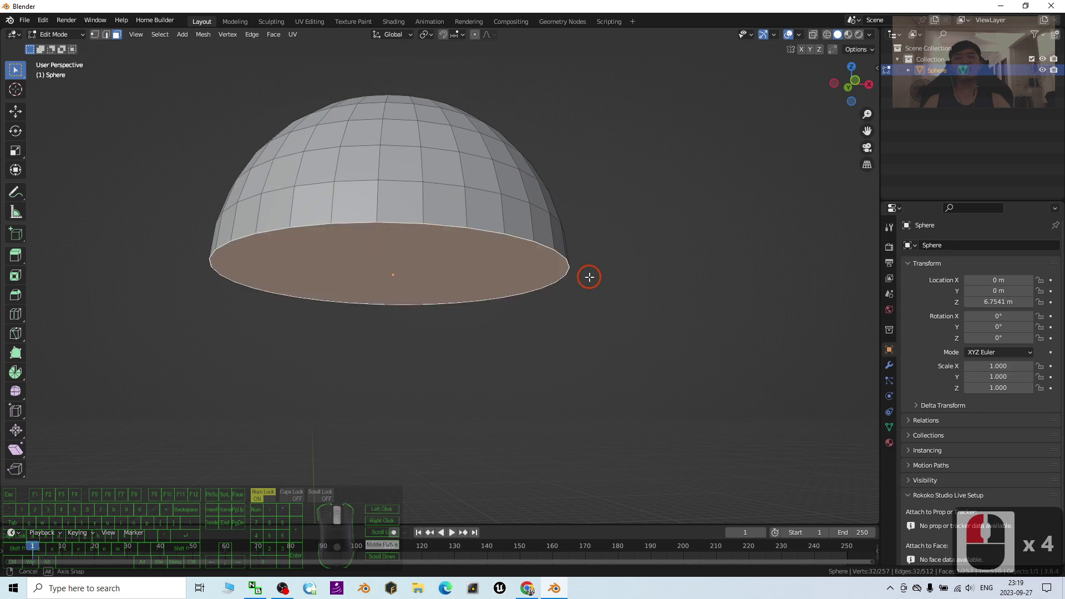
middle_drag(590, 276, 565, 312)
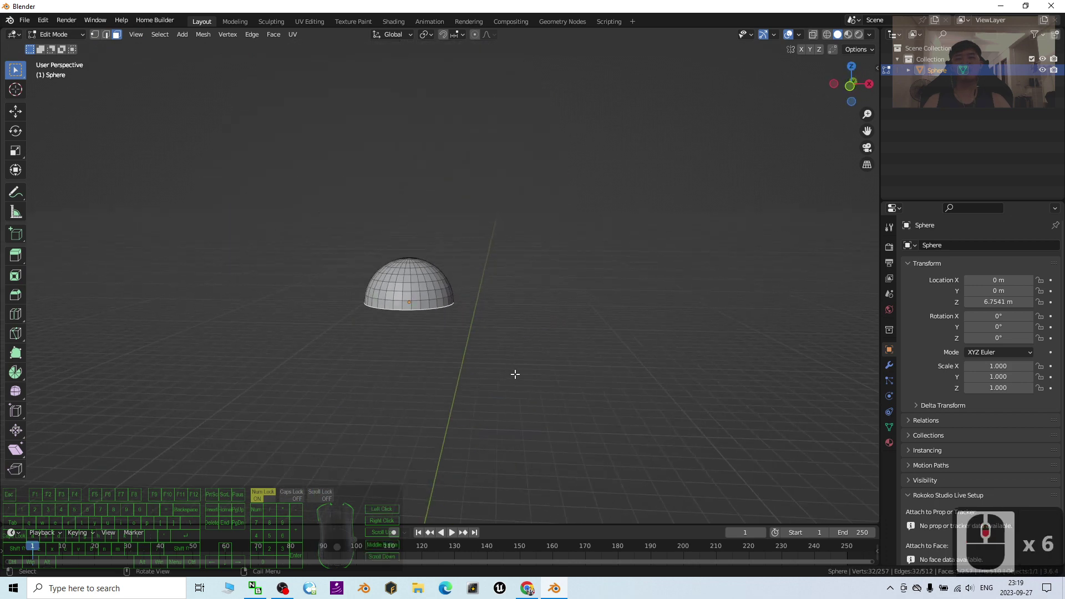
scroll(579, 328, up, 2)
key(e)
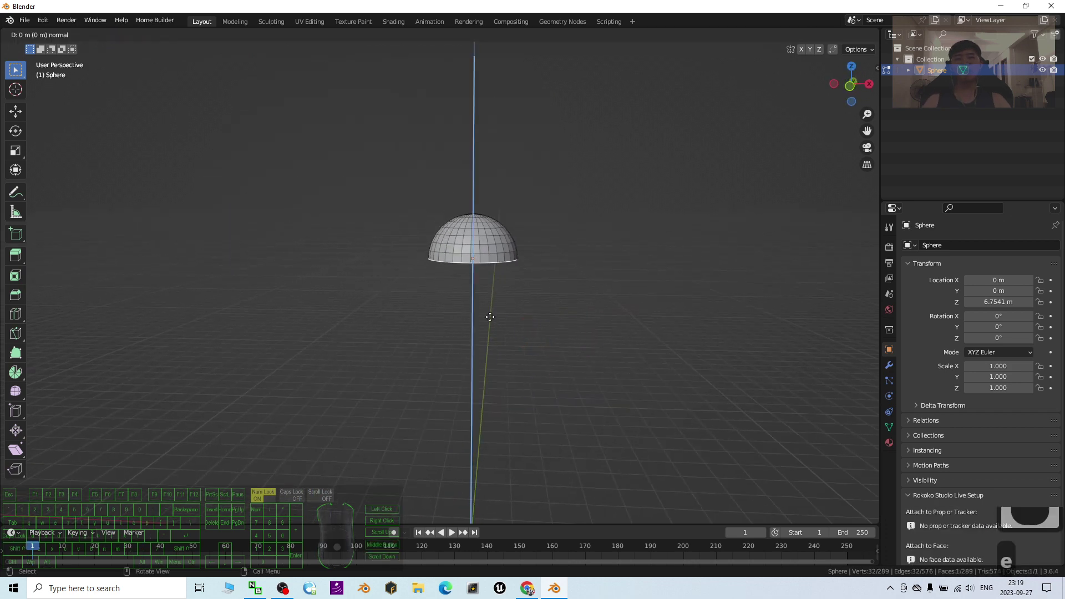
click(471, 431)
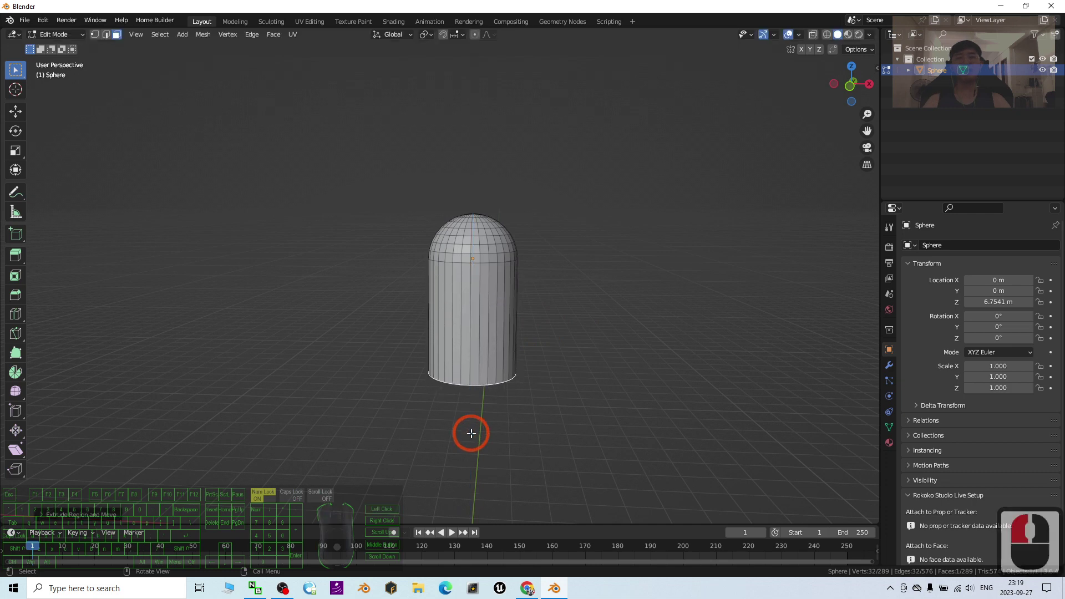
Step: Switch to Chrome to examine the Little Boy reference photo's body shape, and return to Blender
click(530, 591)
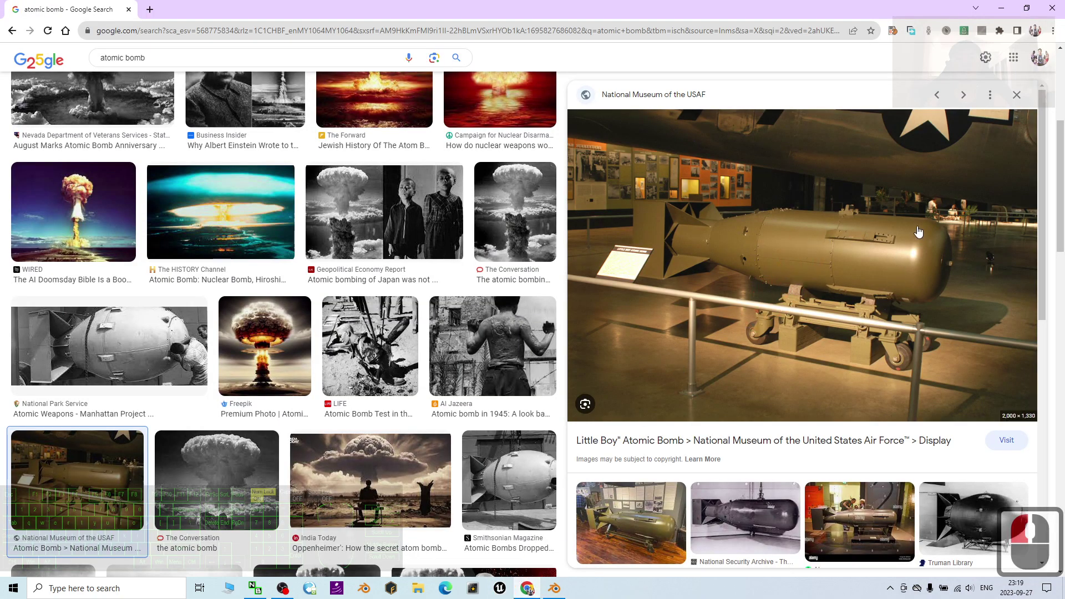
click(1002, 8)
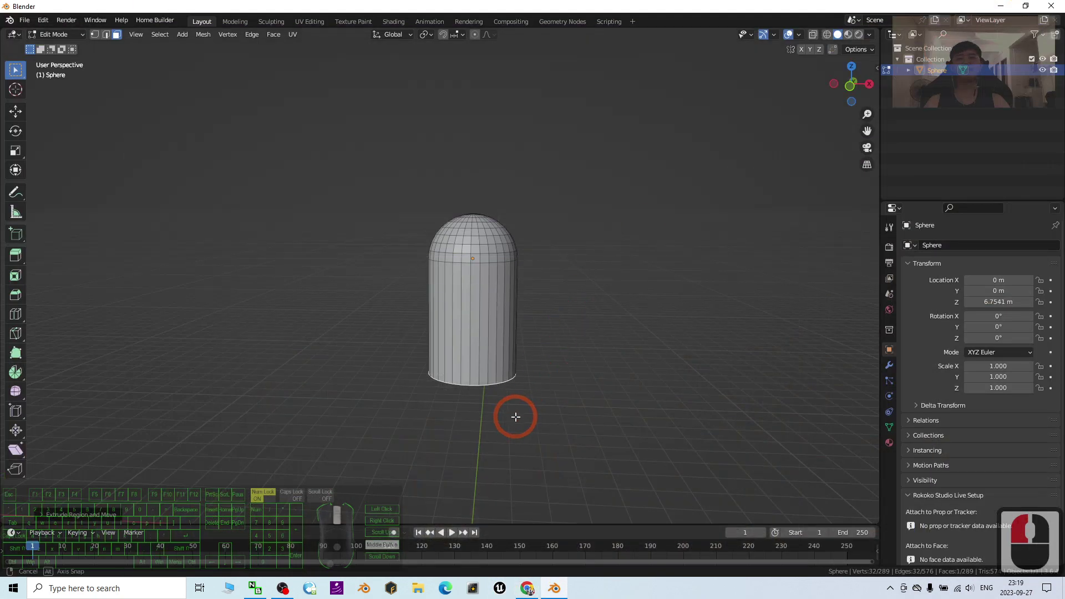
Step: Extrude the body's bottom face down and scale the new end face to about a third, forming a tapered cone
middle_drag(516, 416, 557, 281)
scroll(542, 275, up, 3)
key(e)
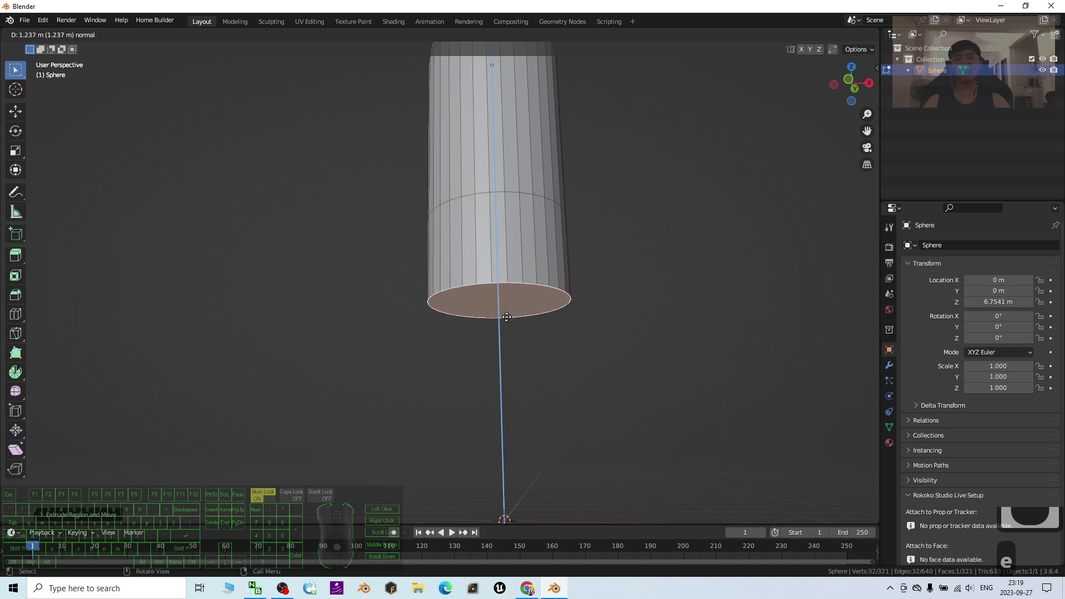
click(531, 312)
key(s)
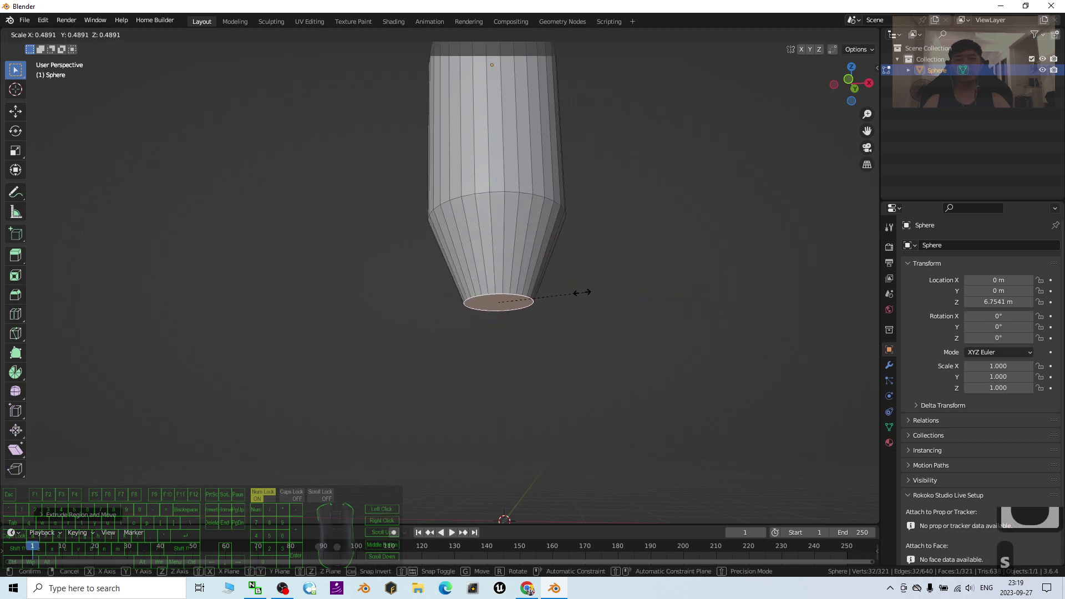
click(560, 295)
scroll(566, 279, down, 3)
middle_drag(566, 280, 566, 283)
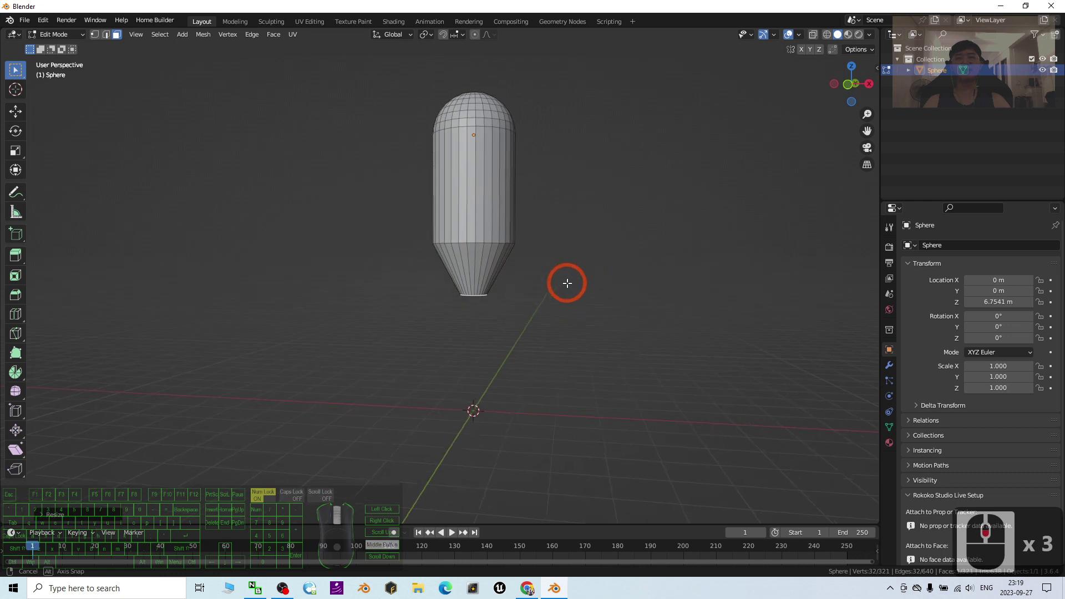
Step: Extrude the cone's small end face straight down into a narrow tail tube and lengthen it by moving the end face along Z
scroll(549, 311, up, 3)
key(e)
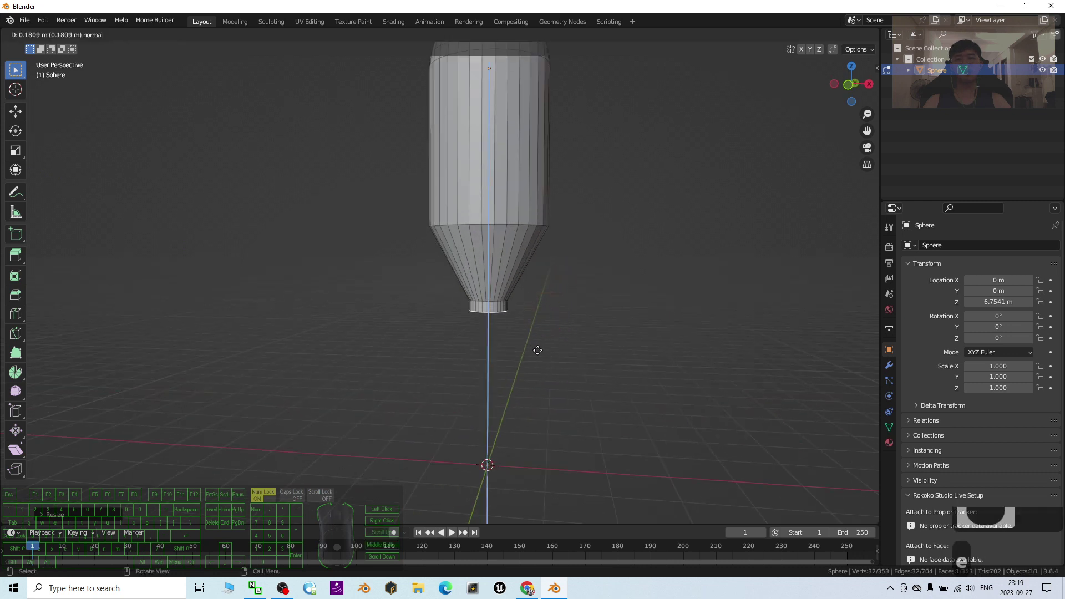
click(536, 395)
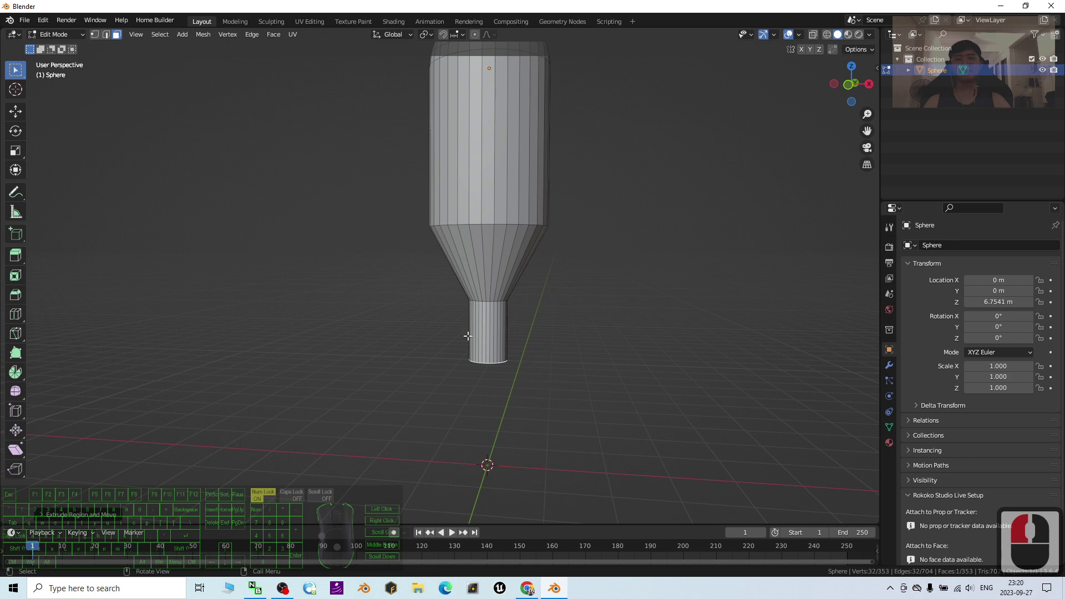
click(15, 112)
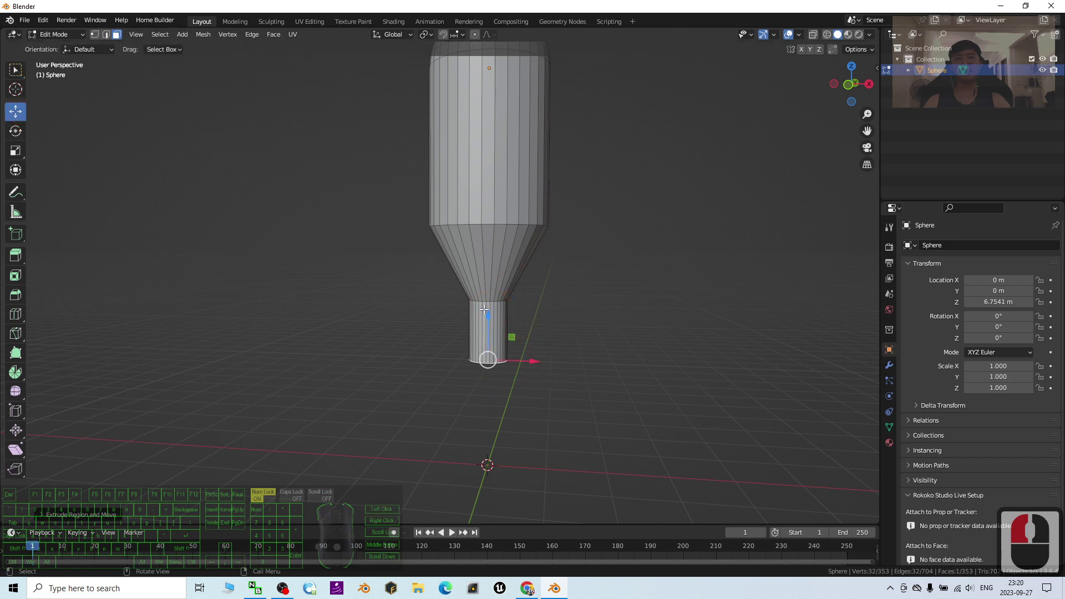
drag(486, 315, 491, 349)
Step: Switch to Chrome to check the tail in the Little Boy reference photo, and return to Blender to inspect the model's tail
click(528, 589)
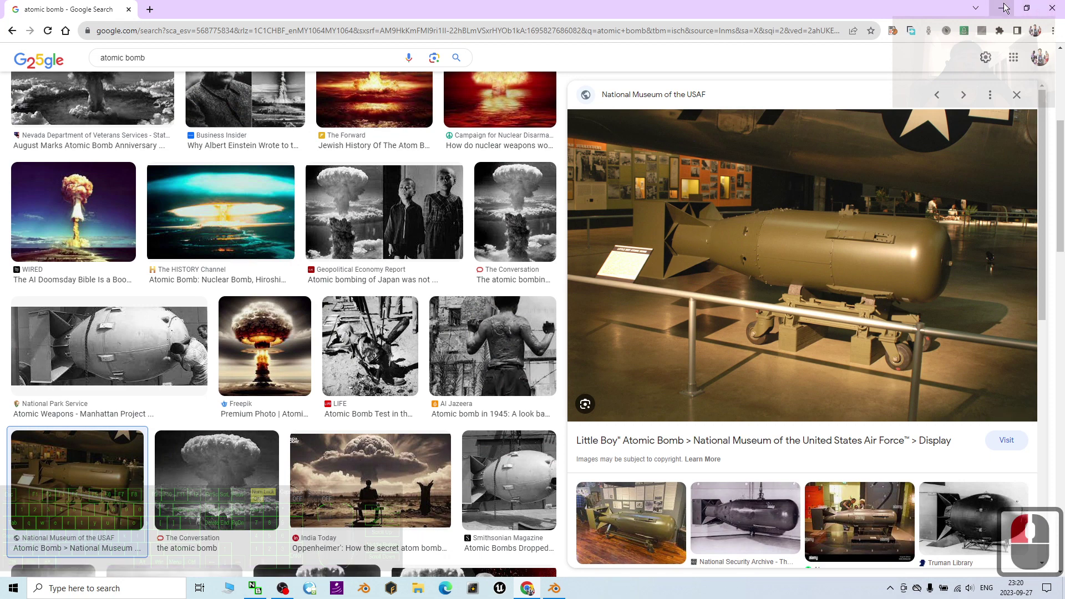
click(1005, 8)
scroll(606, 305, down, 3)
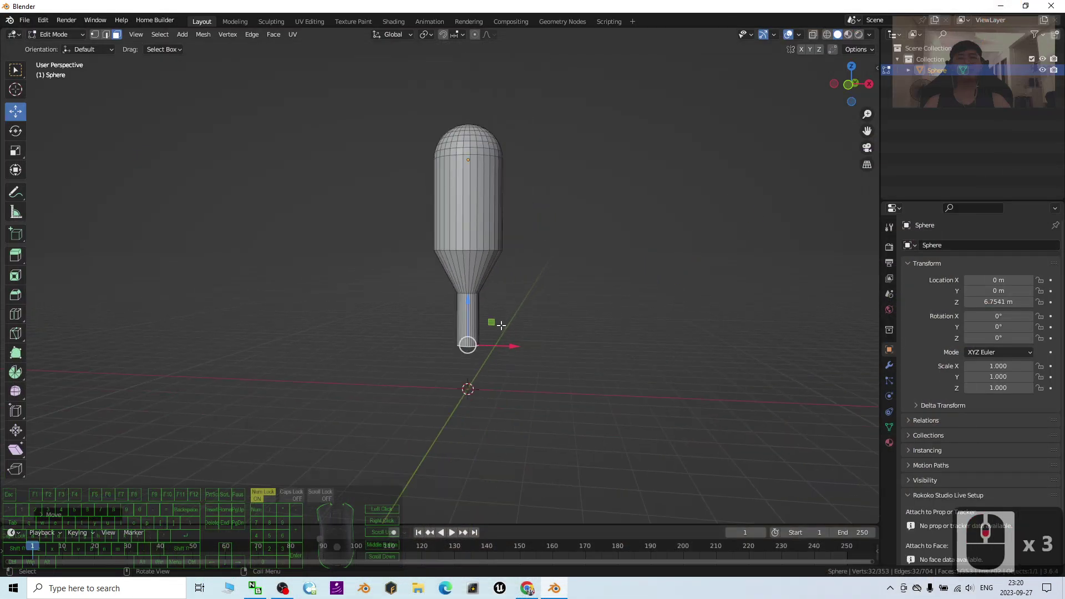
scroll(501, 326, up, 5)
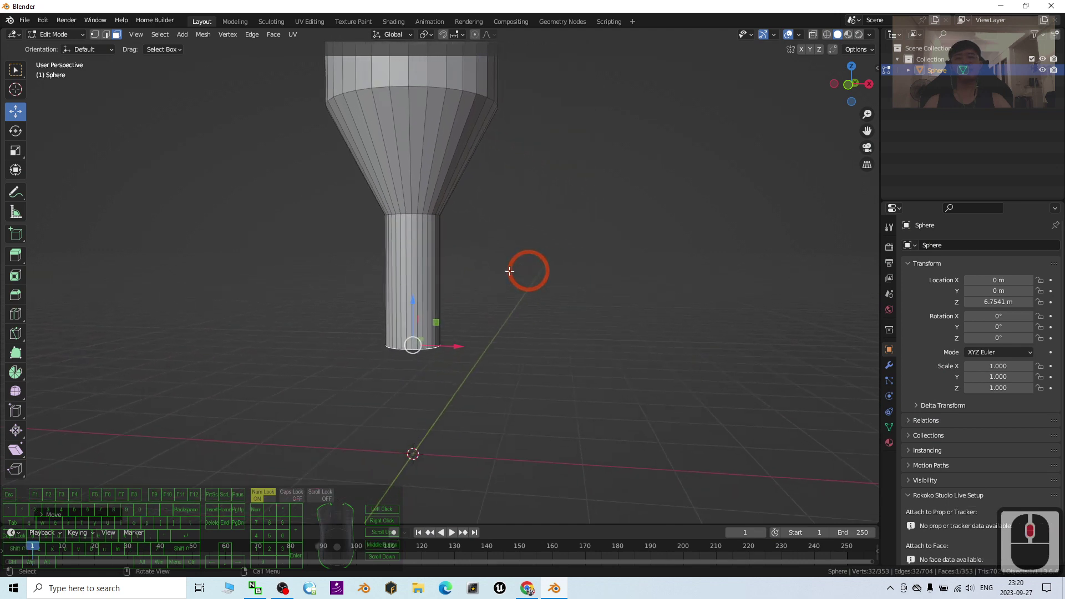
middle_drag(510, 271, 568, 299)
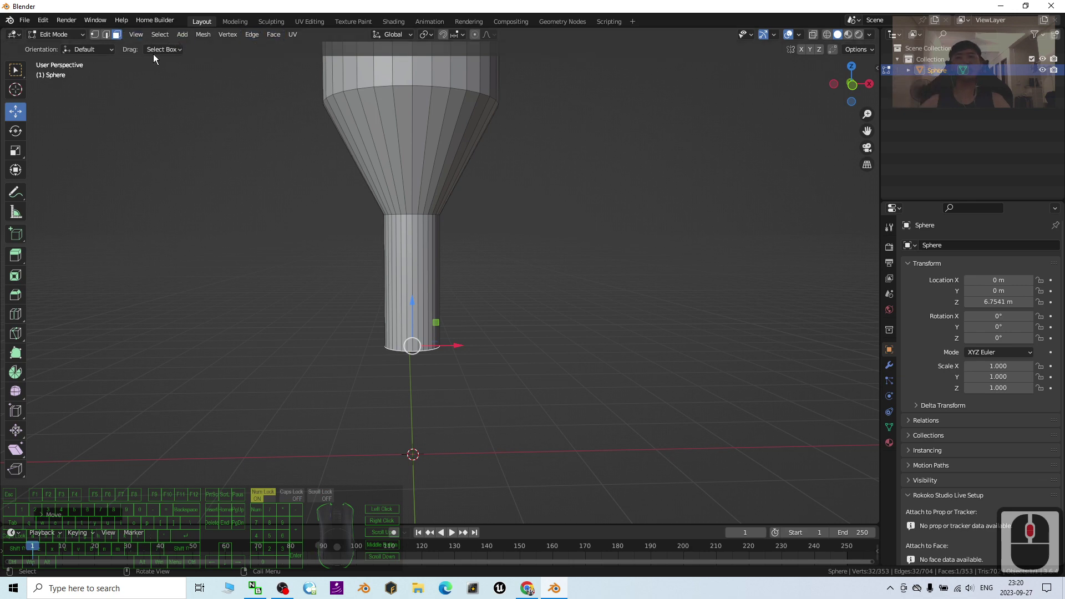
Step: Add a cube to the mesh and raise it along Z until it encloses the lower part of the tail tube
click(62, 36)
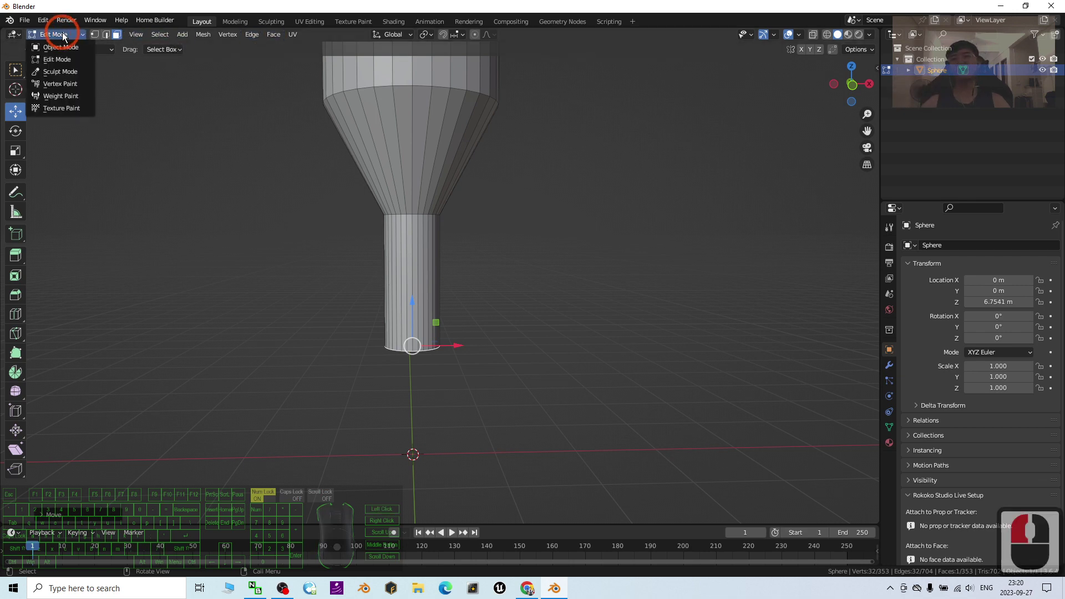
click(55, 34)
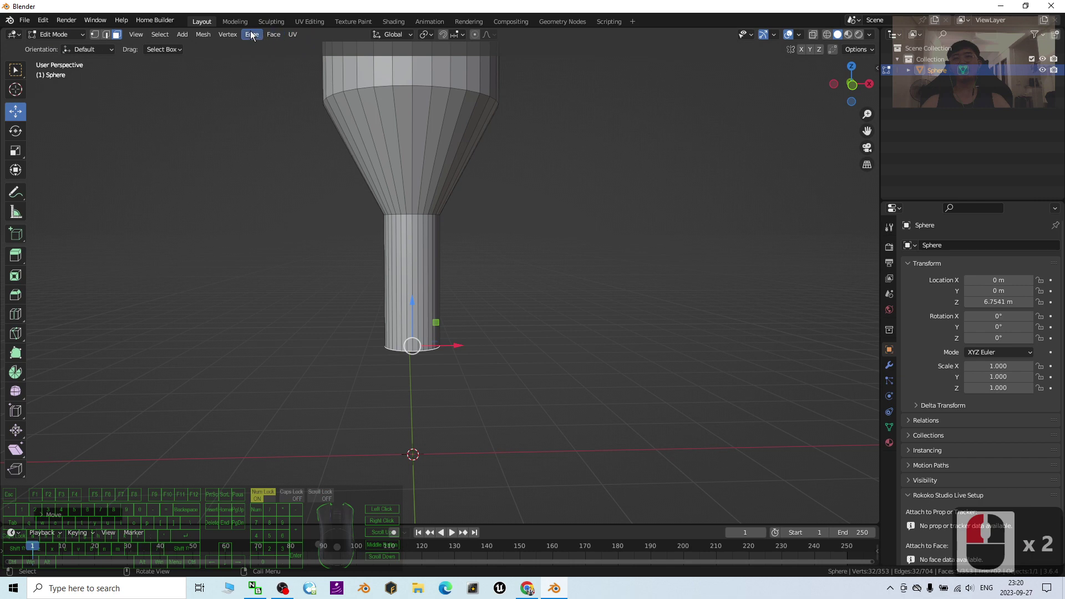
click(183, 35)
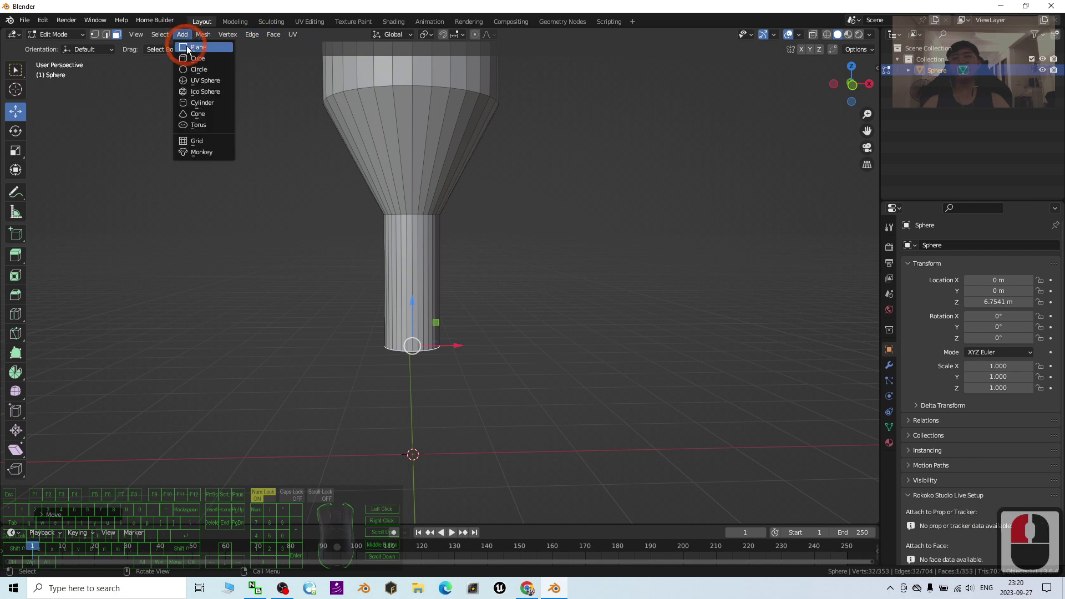
click(214, 58)
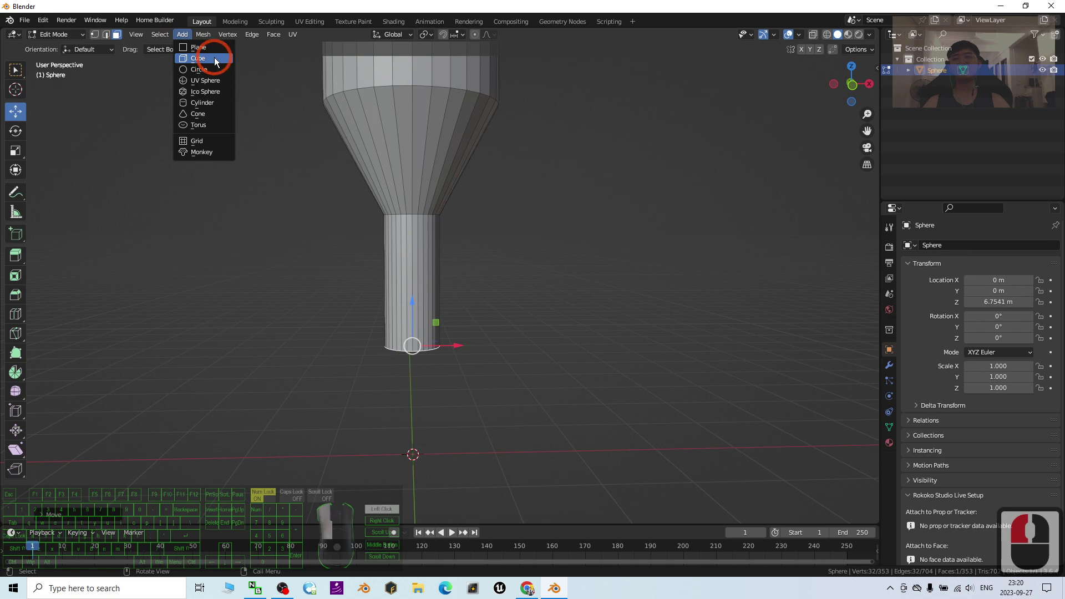
scroll(546, 228, down, 2)
scroll(438, 400, down, 1)
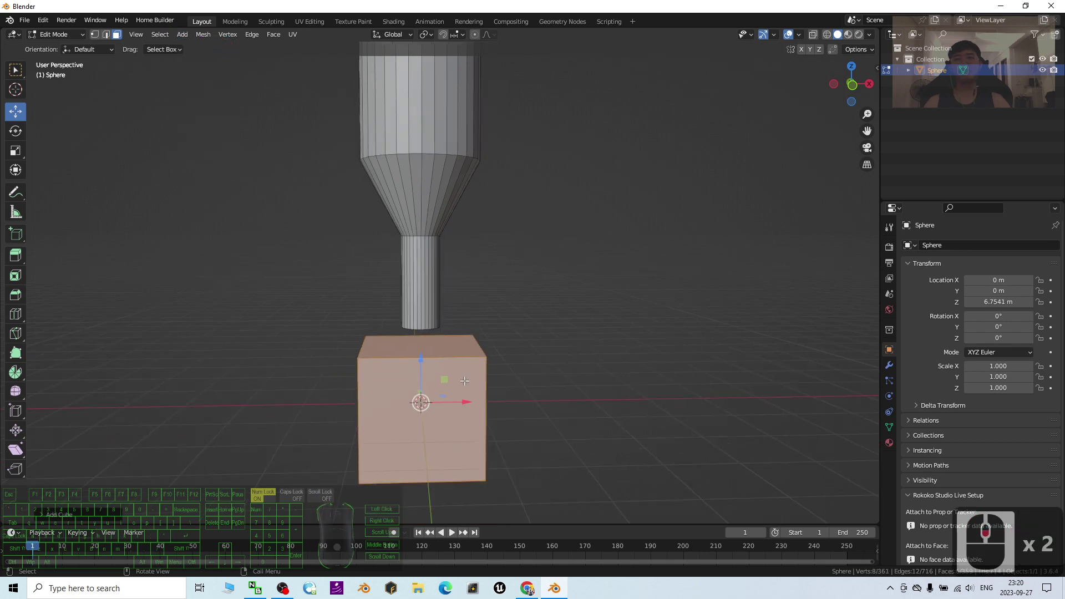
mouse_move(590, 293)
middle_down()
mouse_move(557, 294)
mouse_move(559, 311)
mouse_move(578, 297)
middle_up()
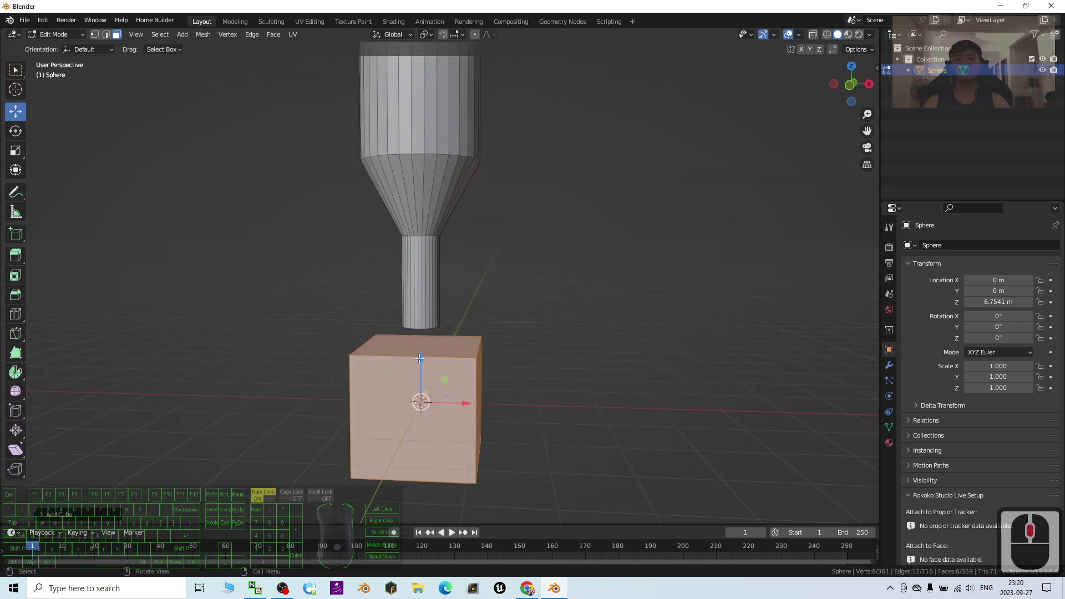
drag(419, 360, 436, 270)
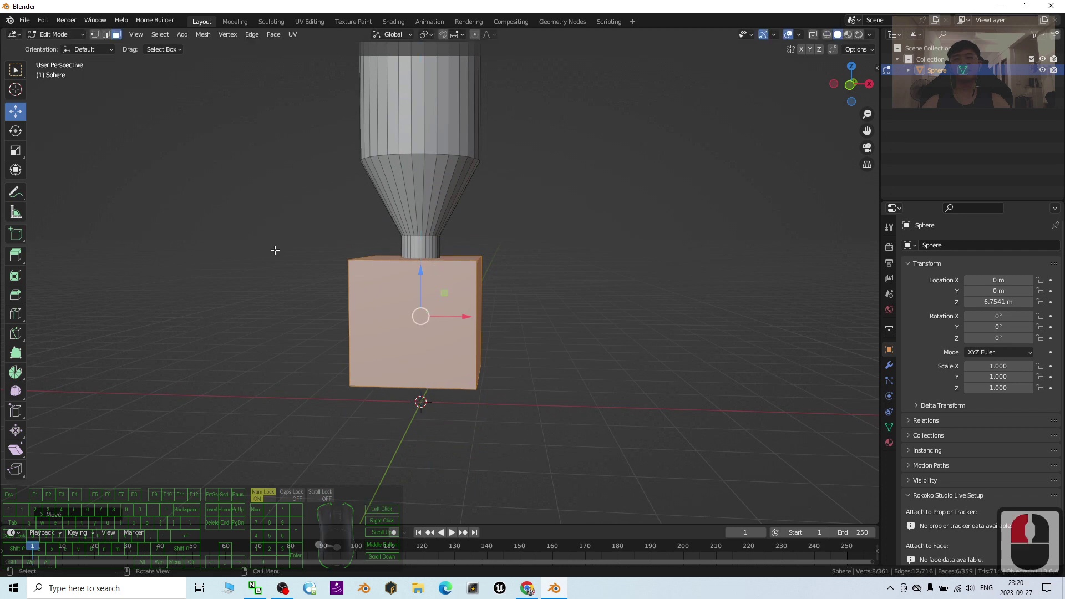
Step: Scale the cube to about half its height along Z and shrink the resulting box slightly in all directions
click(15, 151)
mouse_move(422, 272)
mouse_down()
mouse_move(423, 309)
mouse_move(431, 289)
mouse_up()
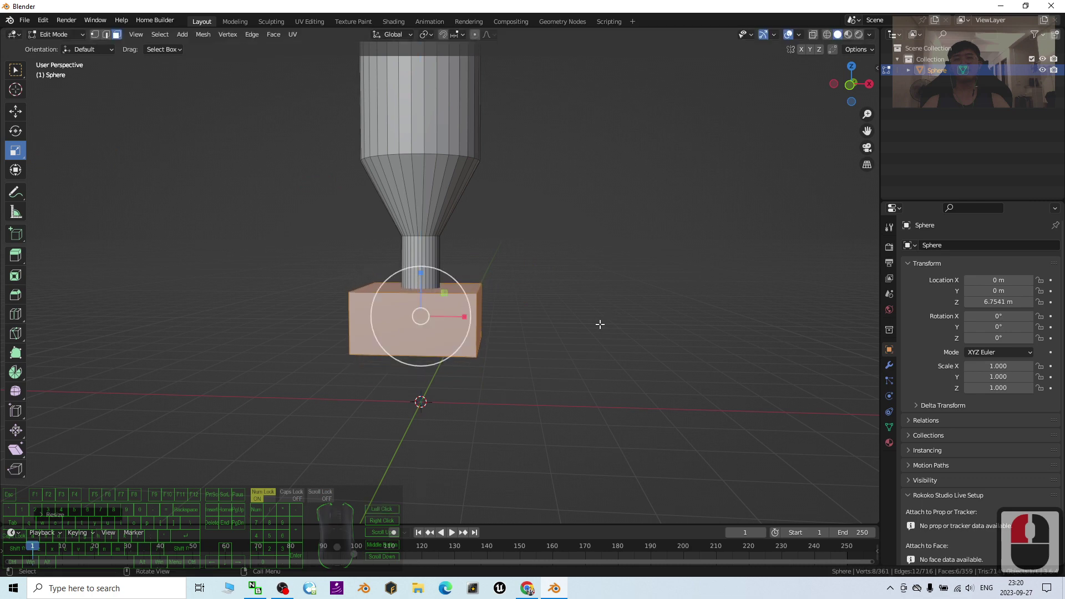
mouse_move(600, 324)
middle_down()
mouse_move(654, 342)
mouse_move(615, 337)
middle_up()
scroll(652, 300, up, 3)
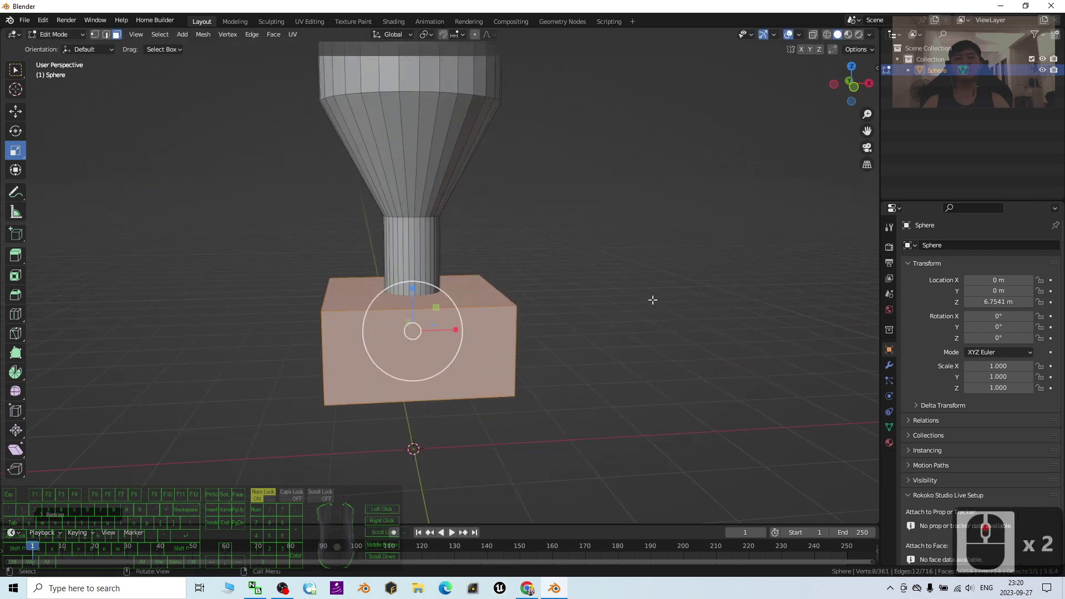
key(s)
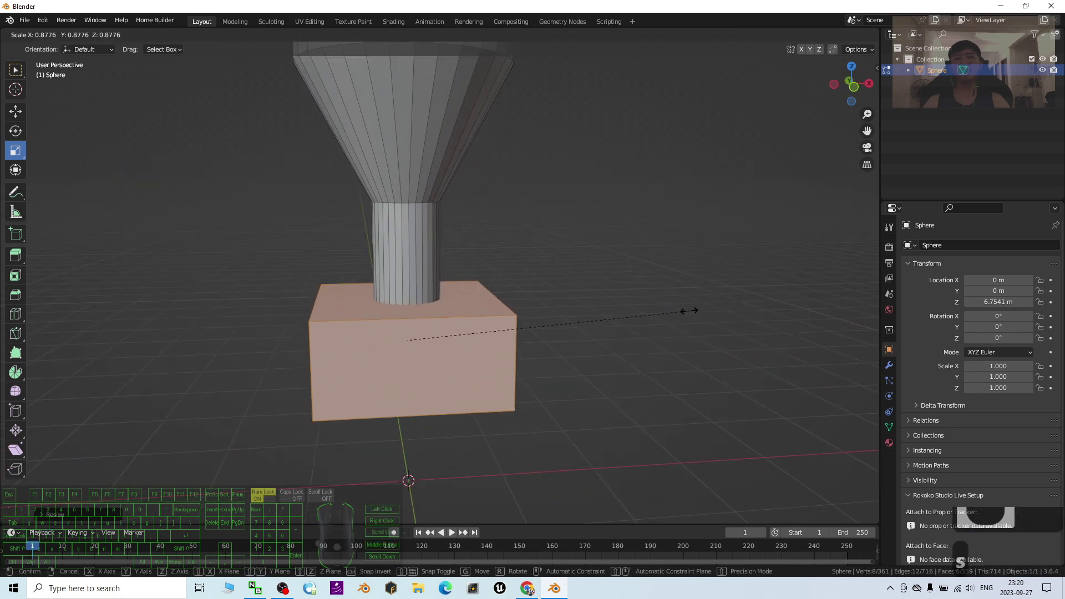
click(663, 310)
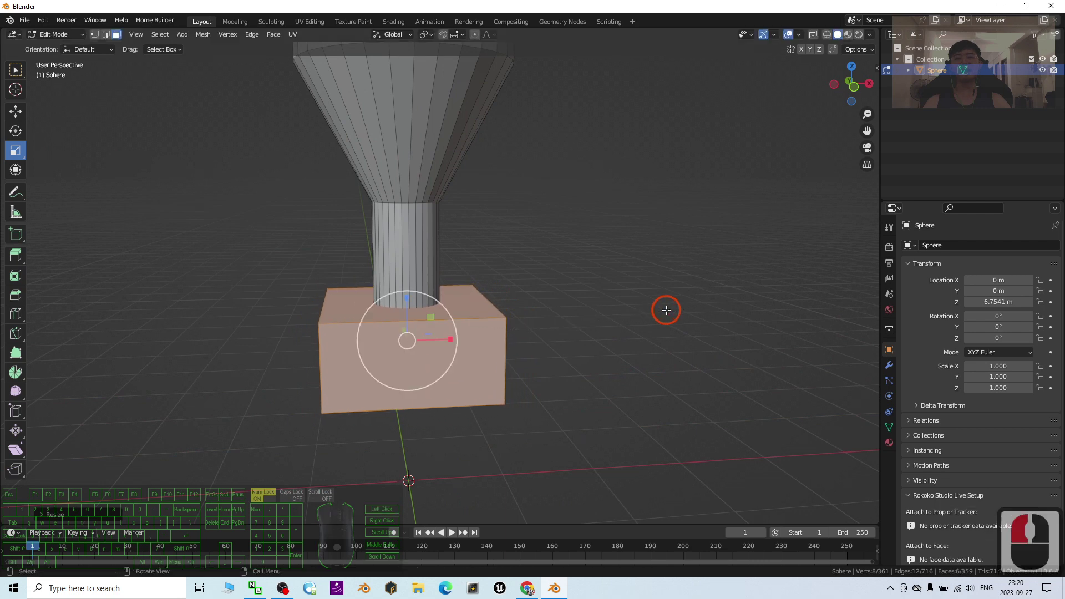
scroll(608, 320, down, 5)
scroll(478, 280, up, 3)
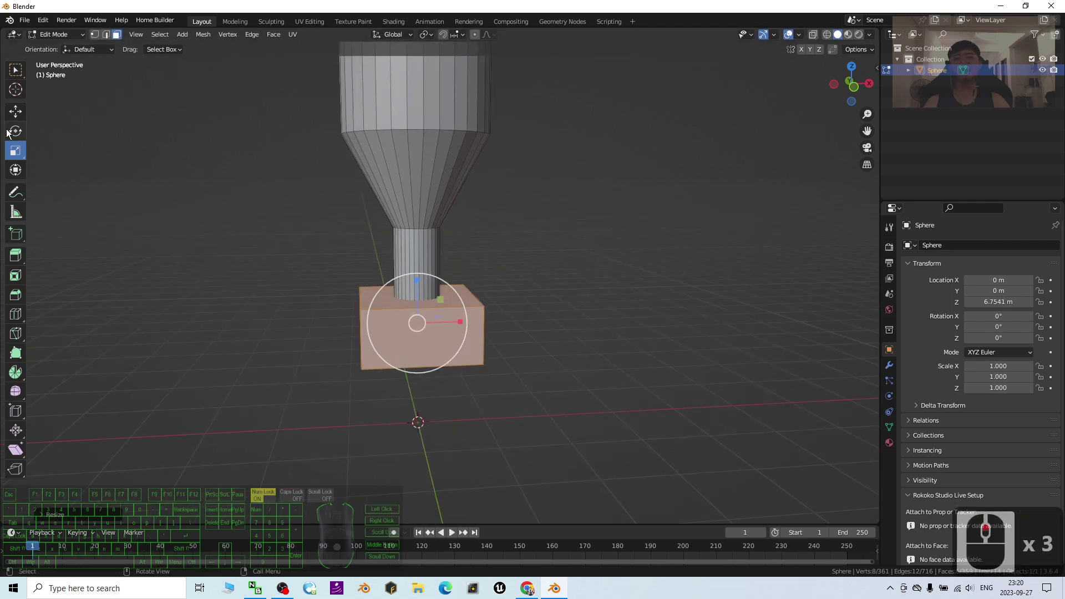
Step: Raise the box along Z until its underside is level with the end of the tail tube
click(16, 111)
mouse_move(415, 281)
mouse_down()
mouse_move(411, 245)
mouse_move(414, 263)
mouse_up()
middle_drag(552, 324, 396, 263)
drag(416, 270, 418, 262)
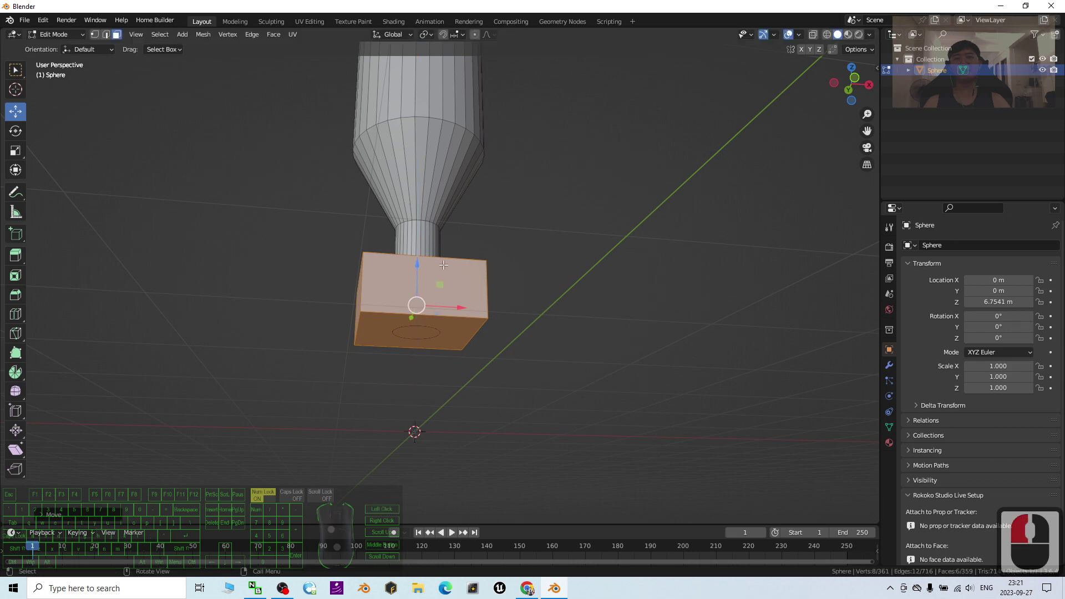
scroll(472, 278, up, 4)
click(530, 291)
middle_drag(529, 291, 494, 302)
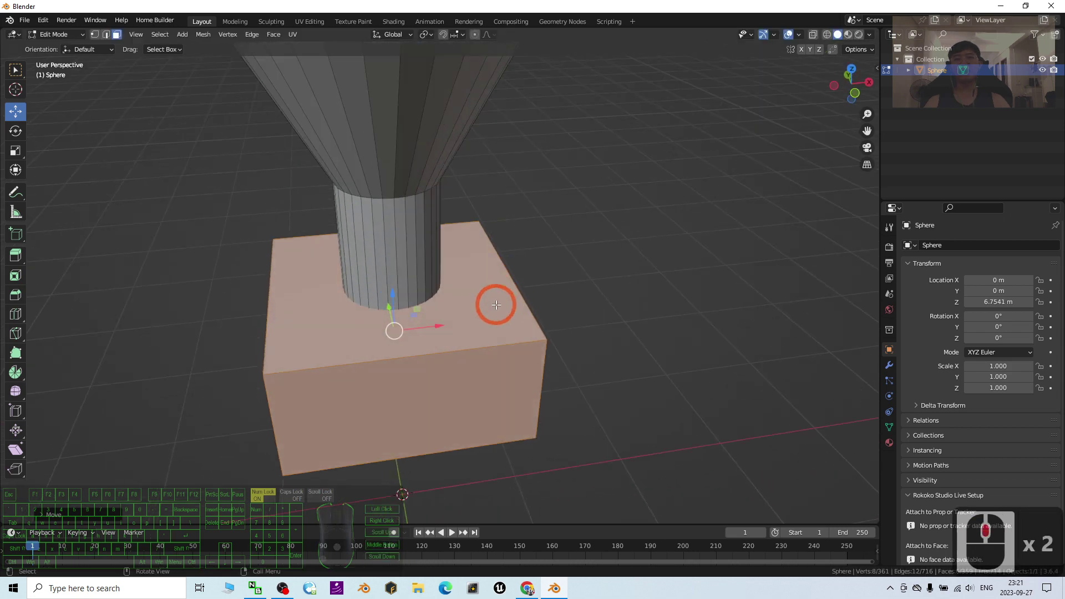
Step: Try moving the whole linked box sideways clear of the tail tube, undo the move and clear the selection
click(117, 35)
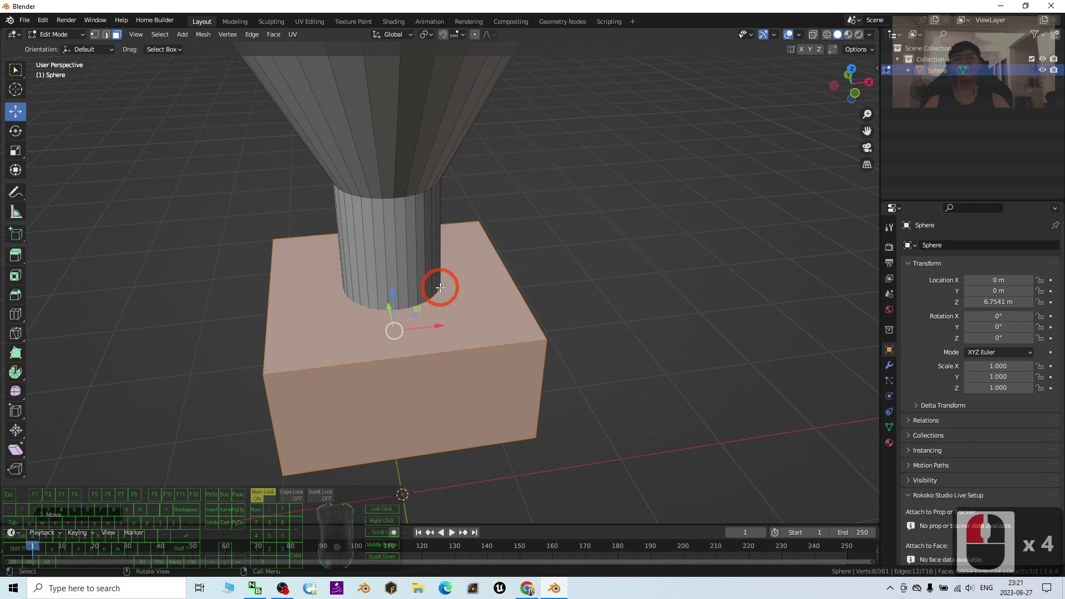
click(460, 306)
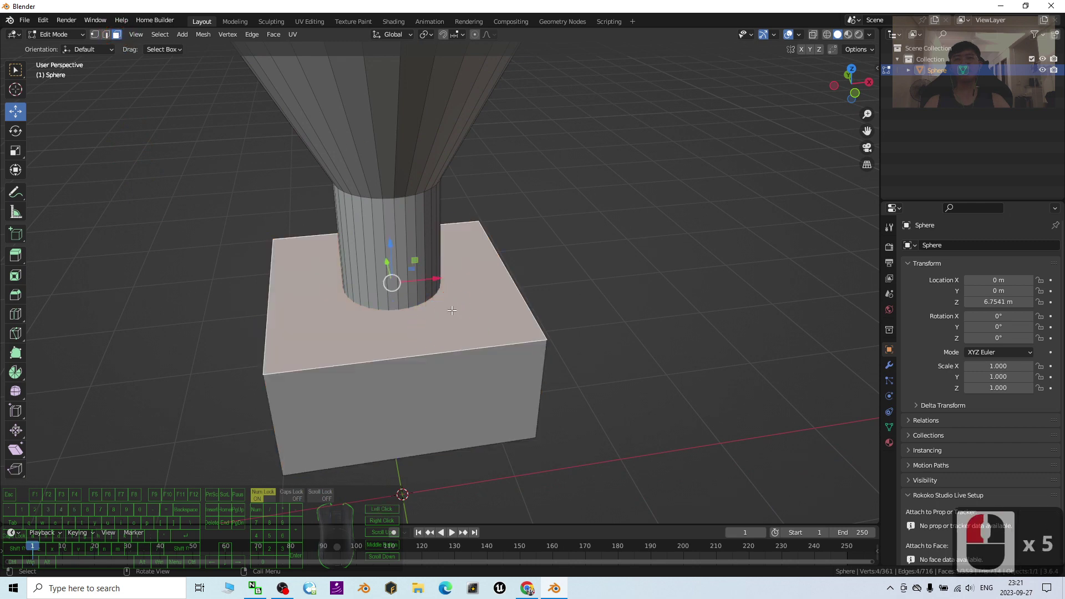
middle_drag(674, 315, 670, 342)
middle_click(669, 282)
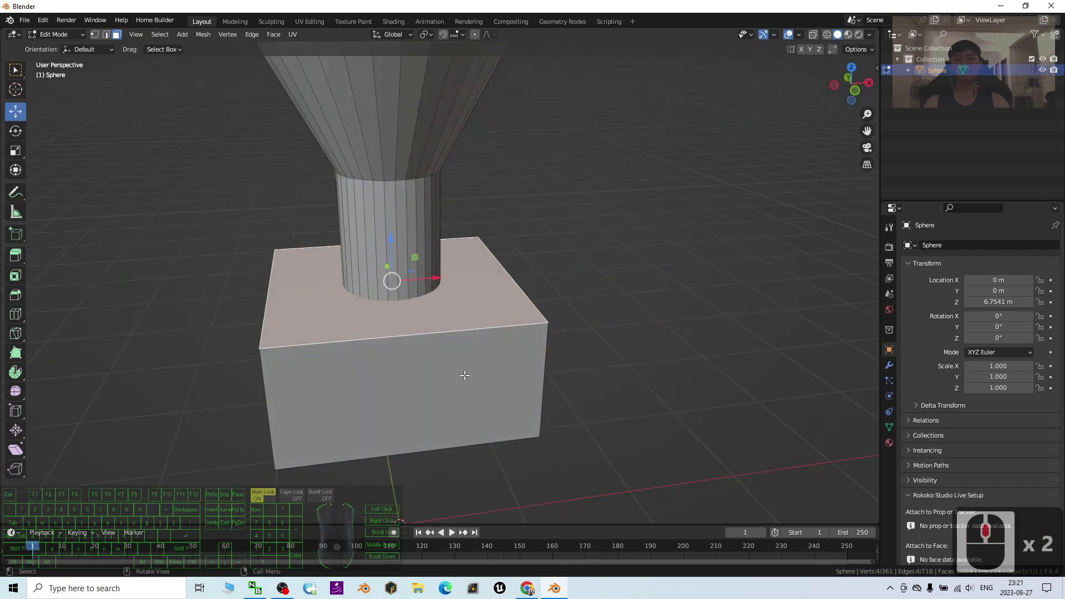
key(l)
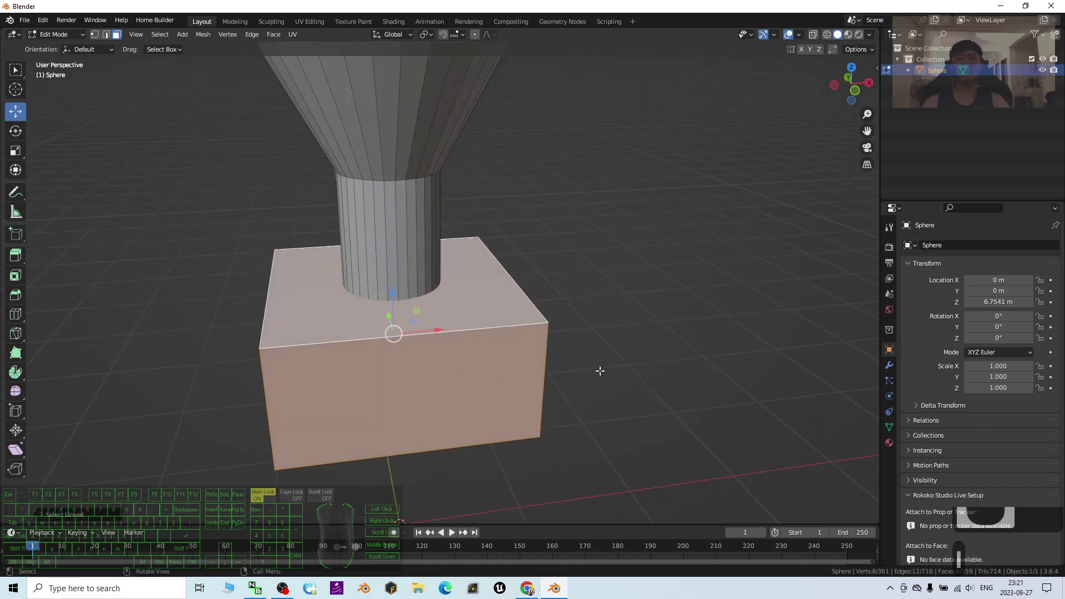
drag(436, 332, 653, 382)
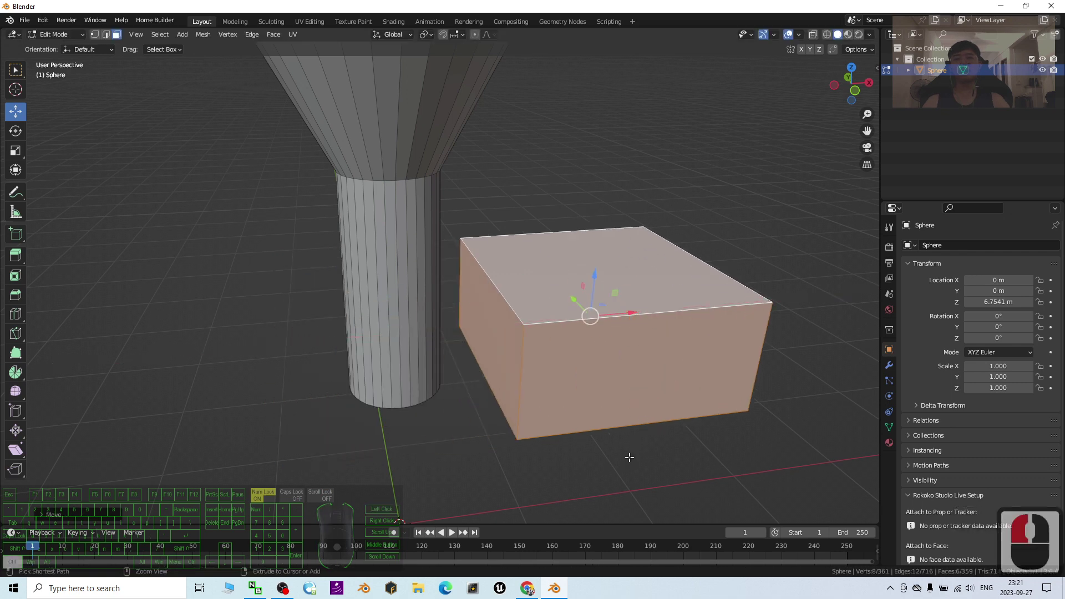
key(ctrl+z)
mouse_move(578, 437)
middle_down()
mouse_move(602, 375)
mouse_move(590, 445)
middle_up()
click(602, 340)
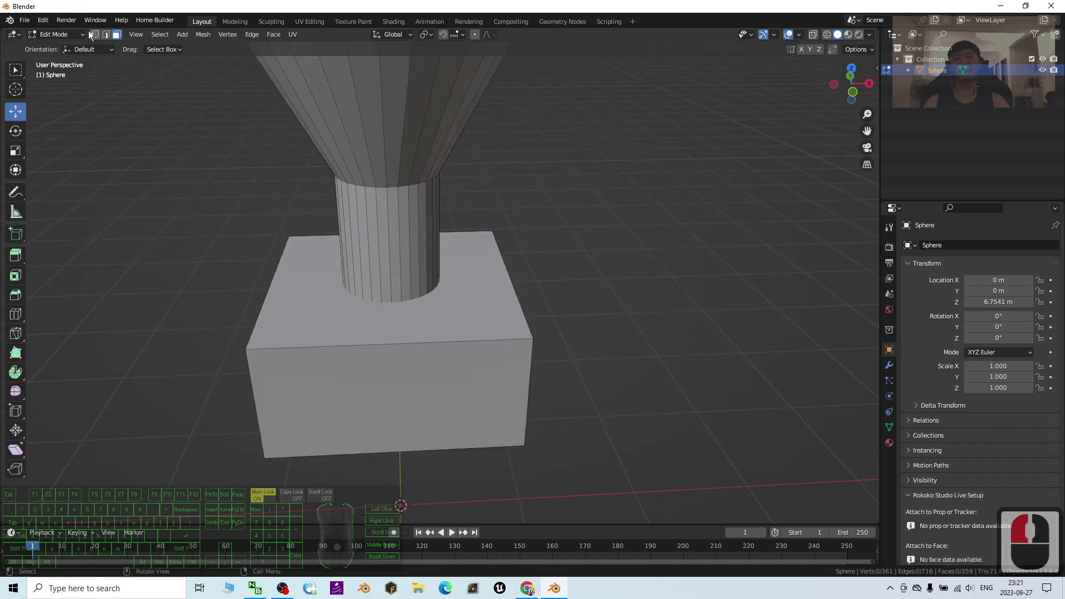
Step: Delete the top face of the box around the tail tube
click(117, 35)
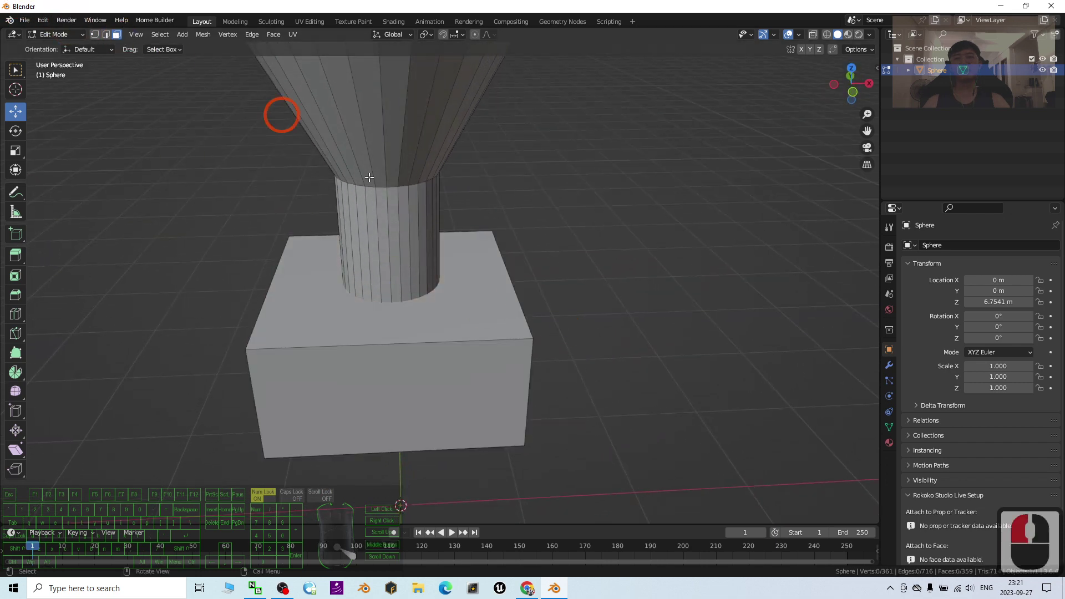
click(463, 314)
key(x)
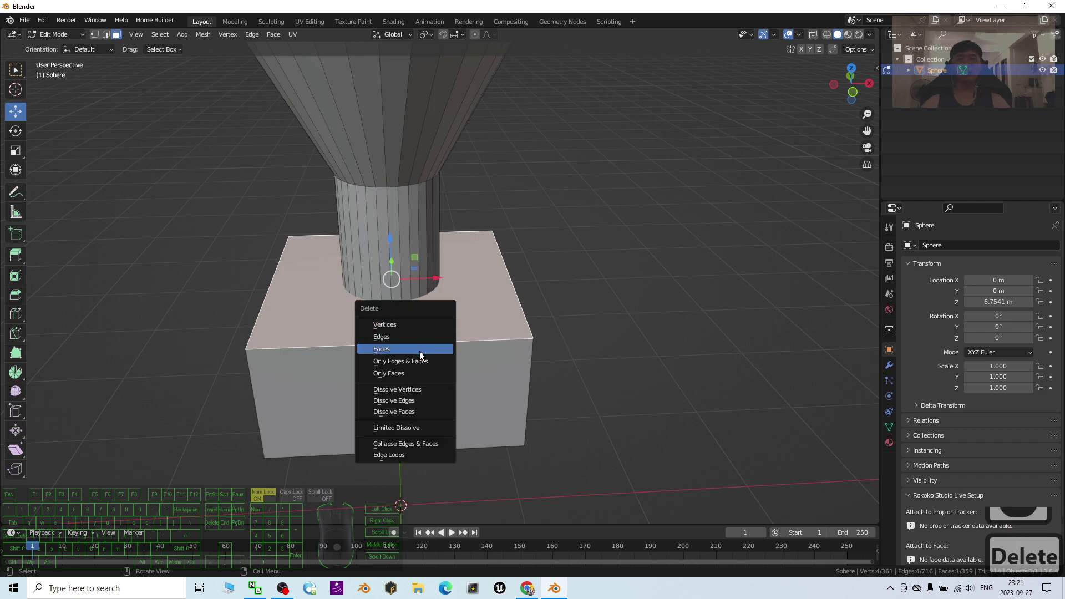
click(422, 349)
click(712, 392)
Step: Delete the bottom face of the box so that it is open at both ends
middle_drag(611, 373, 611, 227)
click(469, 231)
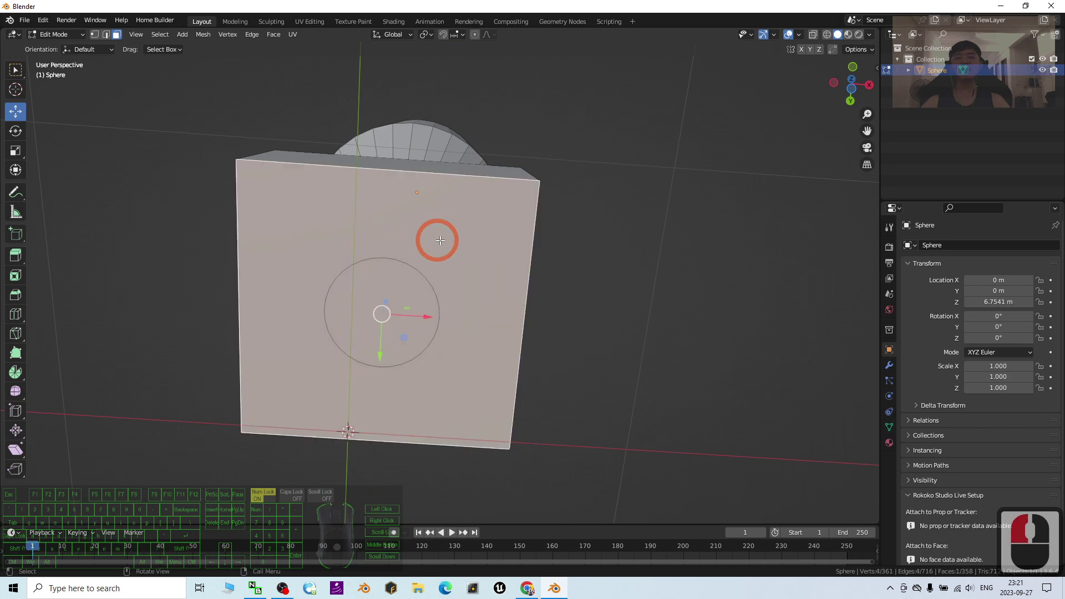
key(Delete)
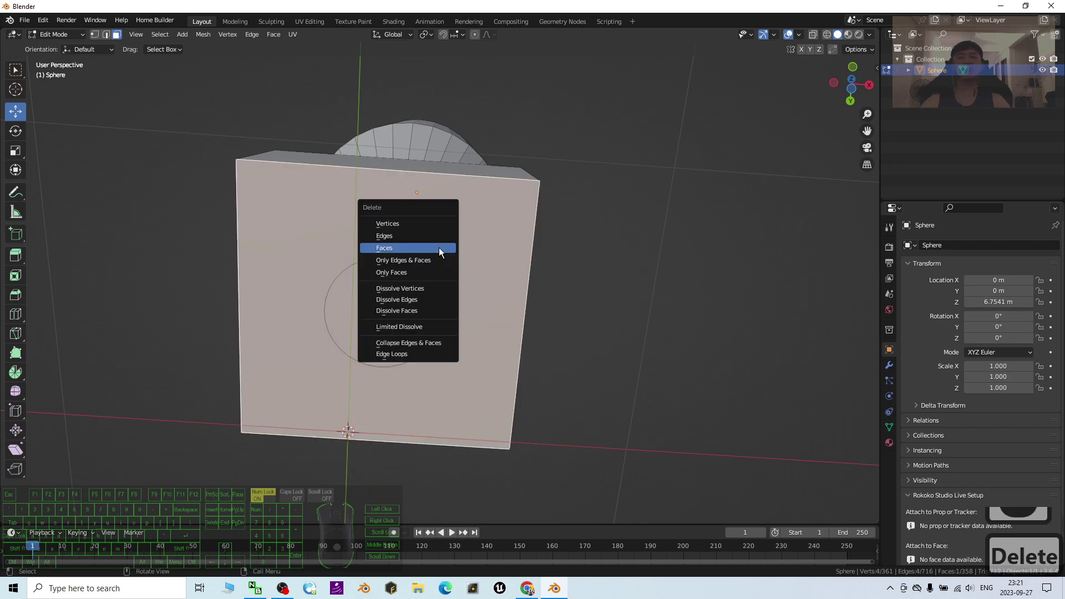
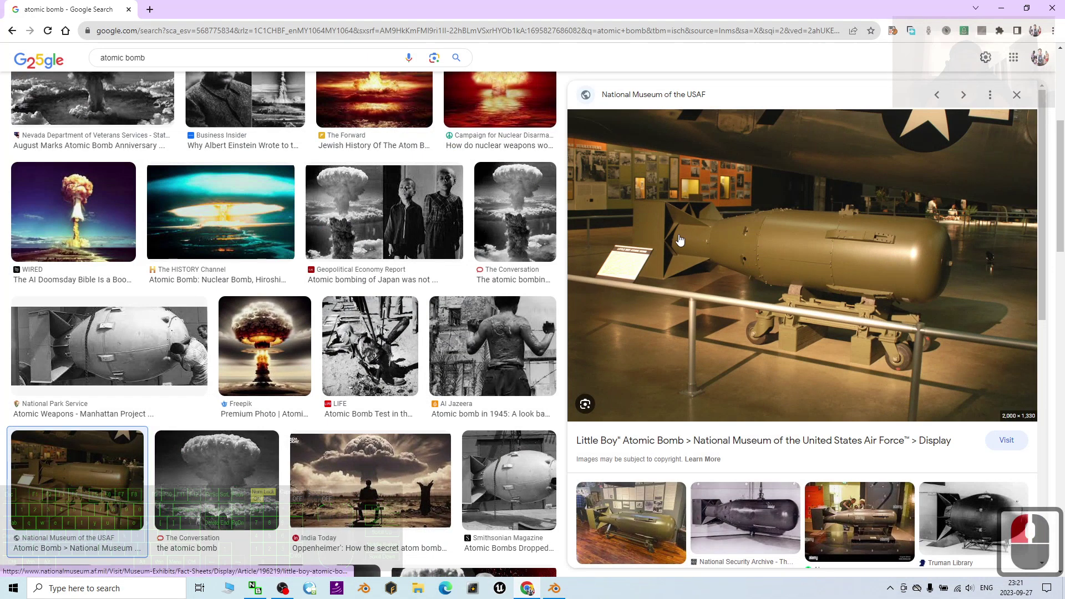
Step: Return to Blender and raise the tail tube's end face along Z to shorten the tube inside the box
click(554, 588)
middle_drag(573, 424, 468, 370)
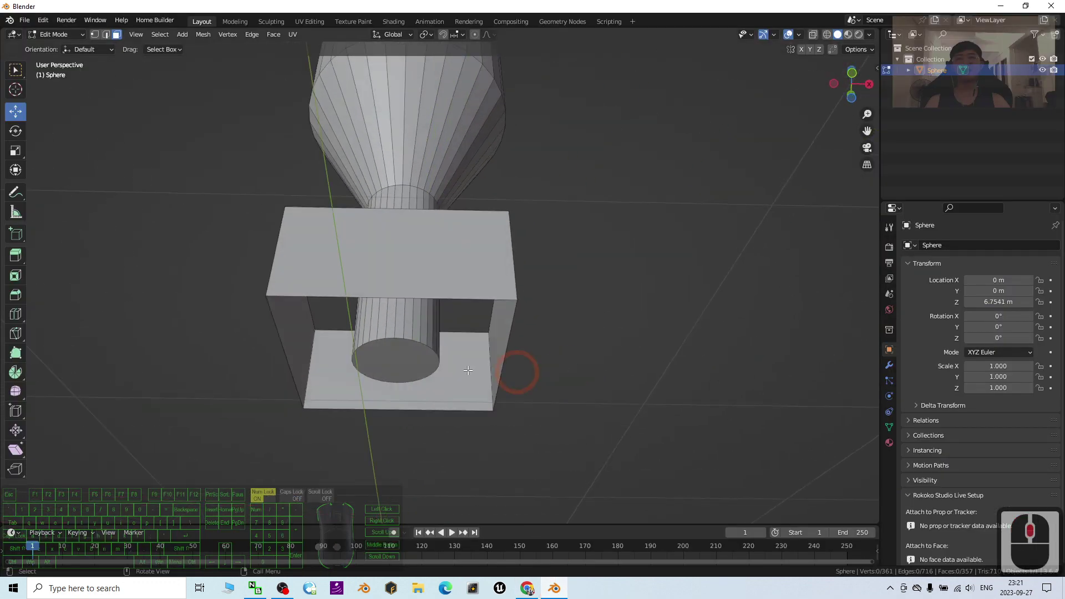
click(397, 366)
middle_drag(464, 309, 409, 328)
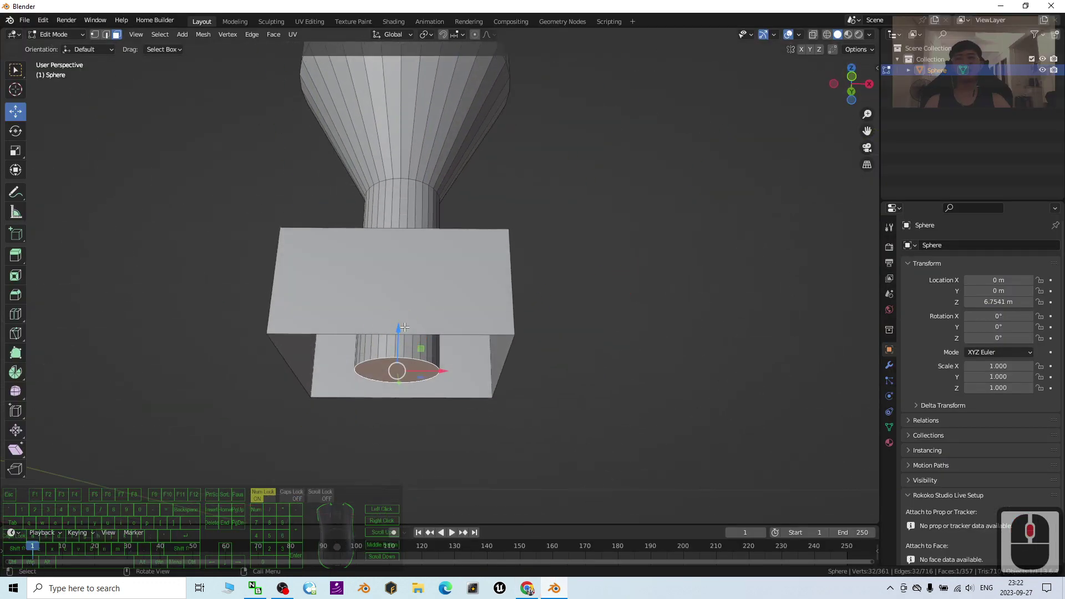
drag(399, 321, 410, 287)
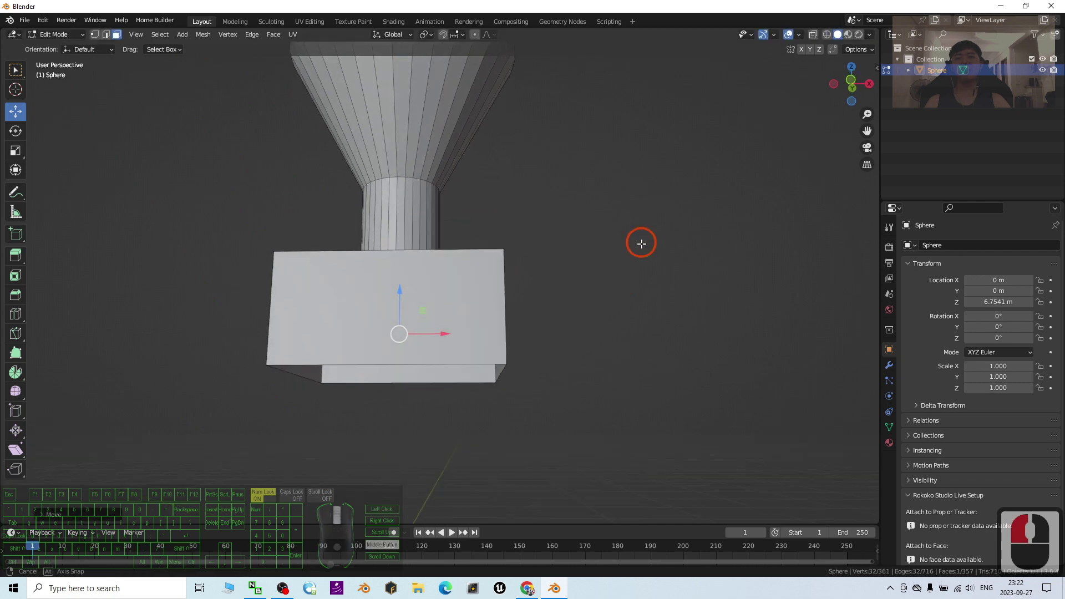
middle_drag(640, 241, 588, 292)
middle_drag(609, 250, 630, 224)
Step: Select the whole linked box and raise it along Z until its underside is level with the tube's end
click(466, 264)
middle_drag(590, 316, 605, 335)
click(604, 335)
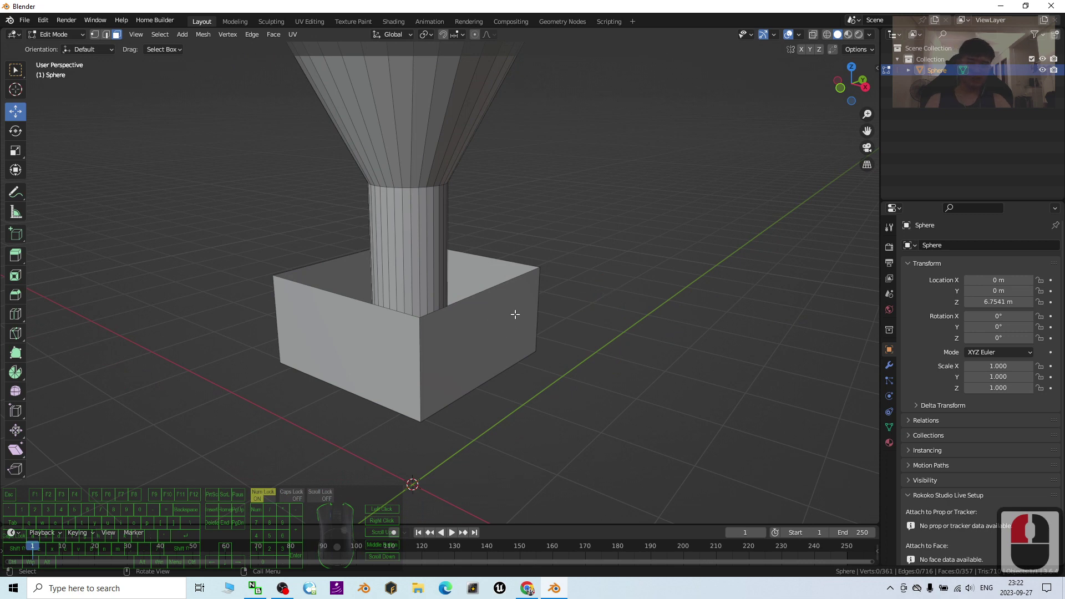
key(l)
drag(410, 278, 509, 346)
middle_drag(509, 346, 431, 281)
mouse_move(400, 241)
middle_down()
mouse_move(581, 297)
mouse_move(441, 284)
middle_up()
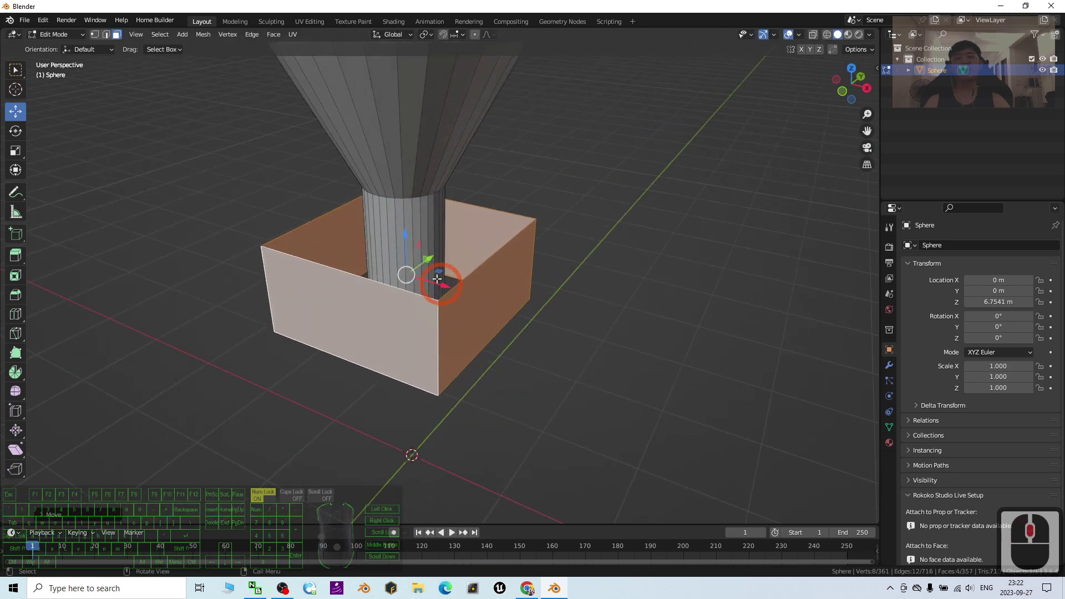
Step: Switch to the browser and examine how the box fin joins the tail in the reference photo
mouse_move(313, 284)
middle_down()
mouse_move(357, 281)
mouse_move(303, 248)
middle_up()
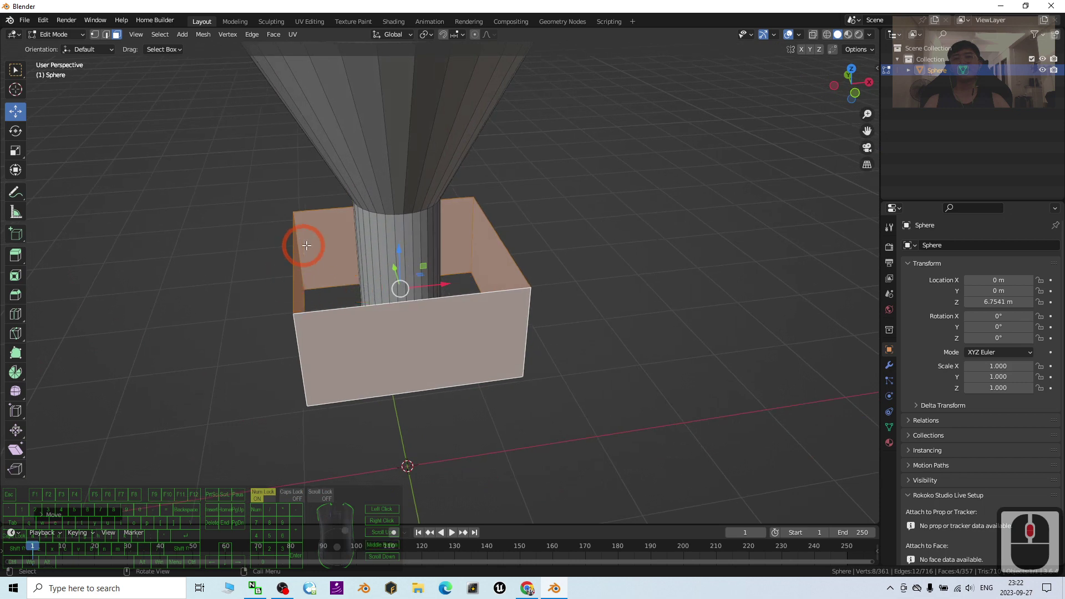
scroll(405, 311, down, 6)
scroll(375, 237, up, 8)
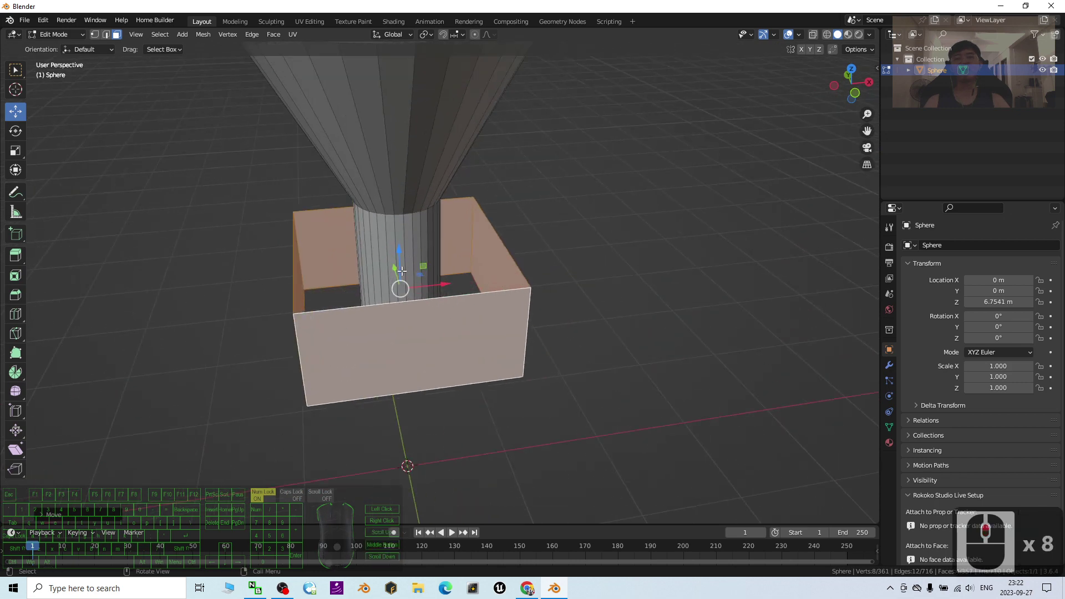
click(534, 587)
click(748, 298)
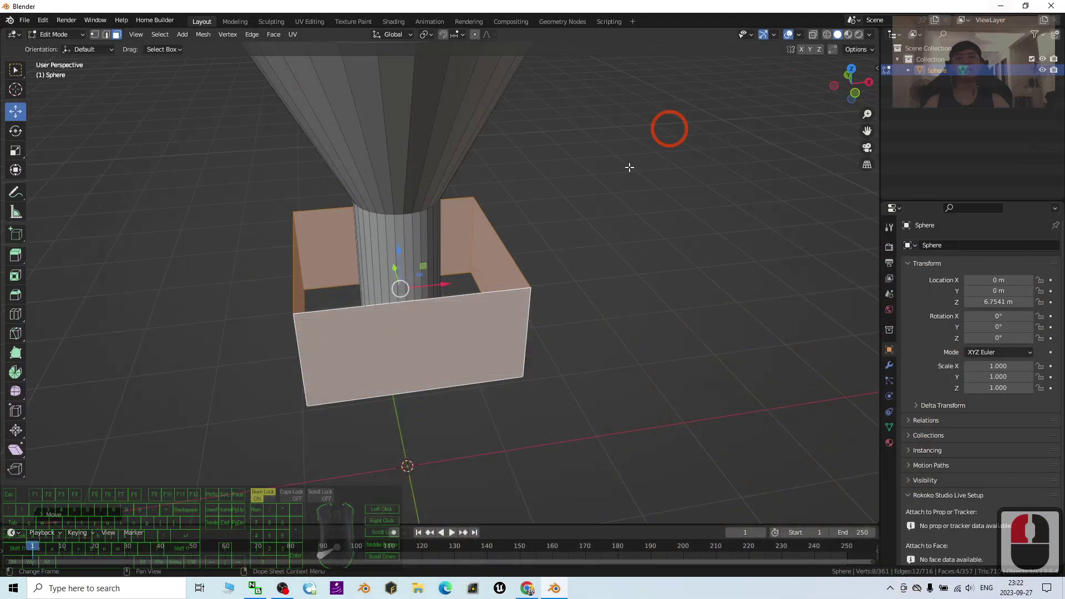
click(1001, 8)
Step: Back in Blender, set the mesh selection mode to vertices
middle_drag(590, 318, 529, 270)
scroll(527, 249, up, 2)
shift+middle_drag(526, 228, 533, 311)
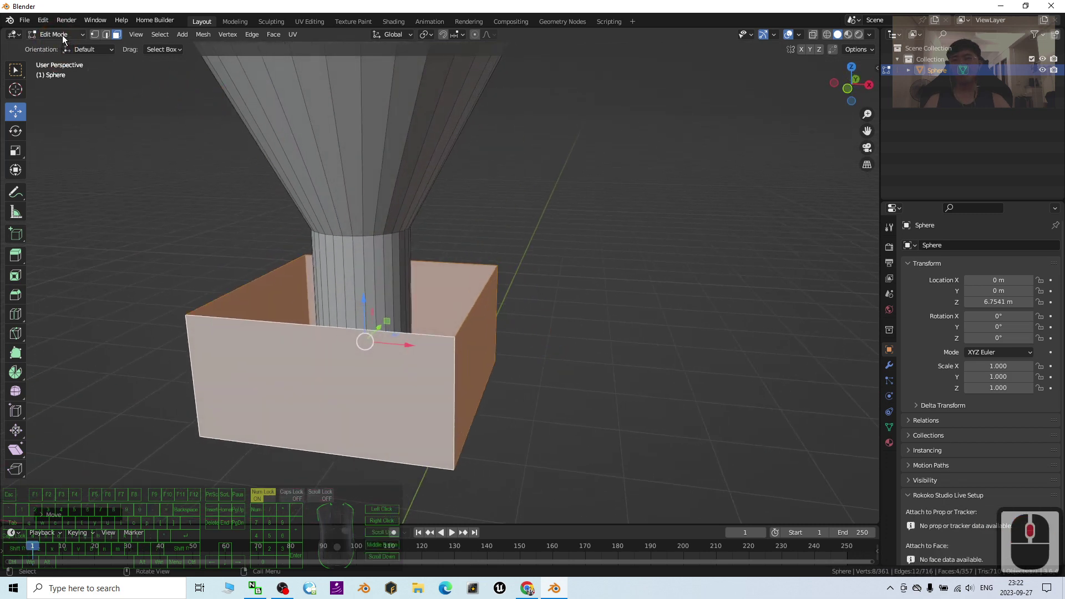
click(95, 35)
click(95, 34)
click(95, 35)
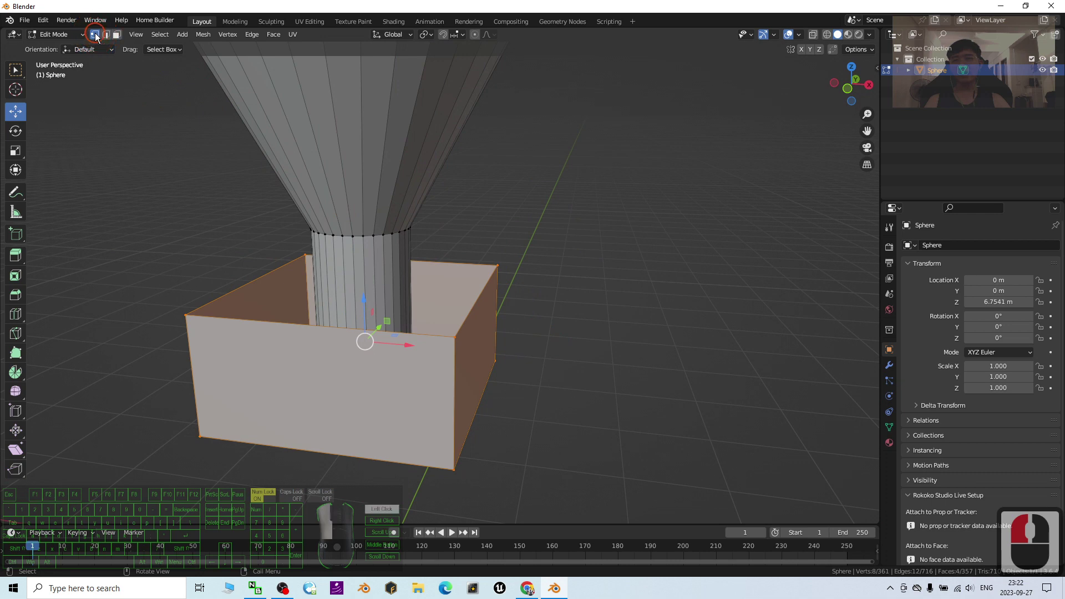
middle_drag(469, 326, 507, 319)
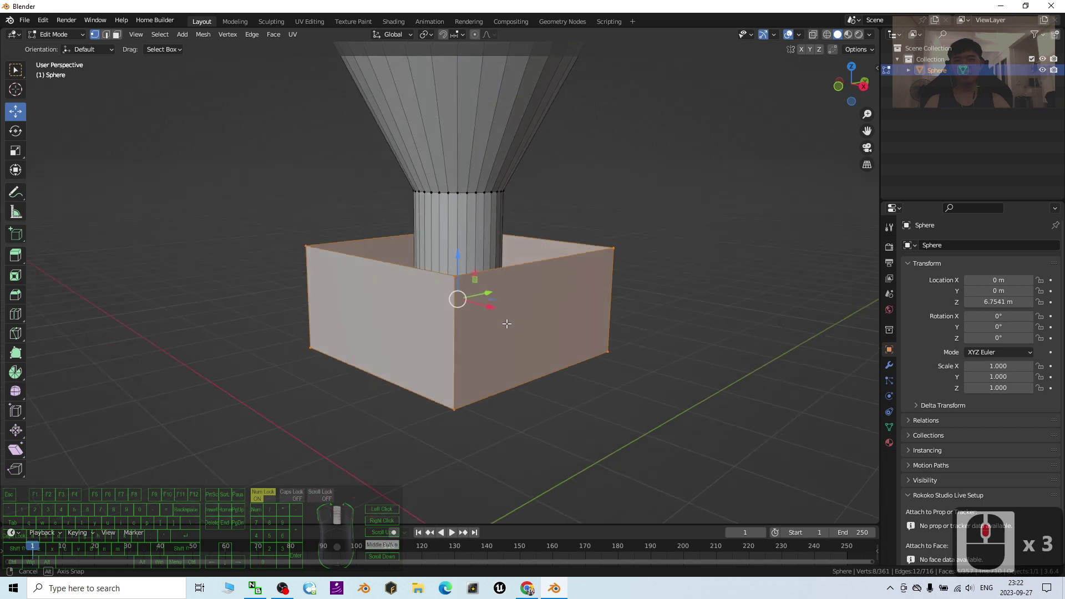
click(457, 195)
middle_drag(466, 243, 590, 341)
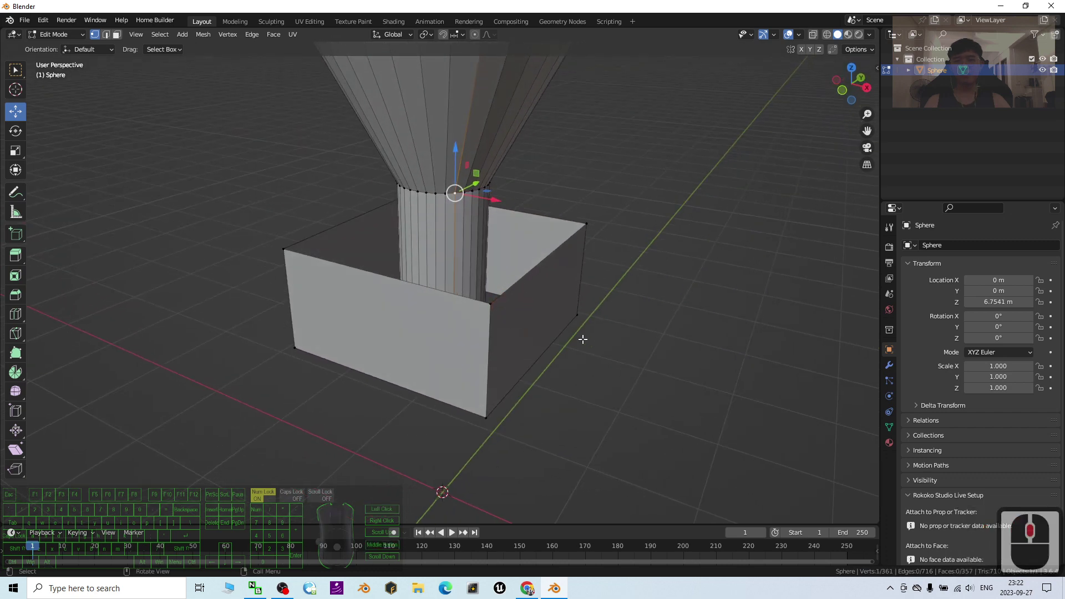
shift+click(492, 306)
middle_drag(518, 381, 502, 286)
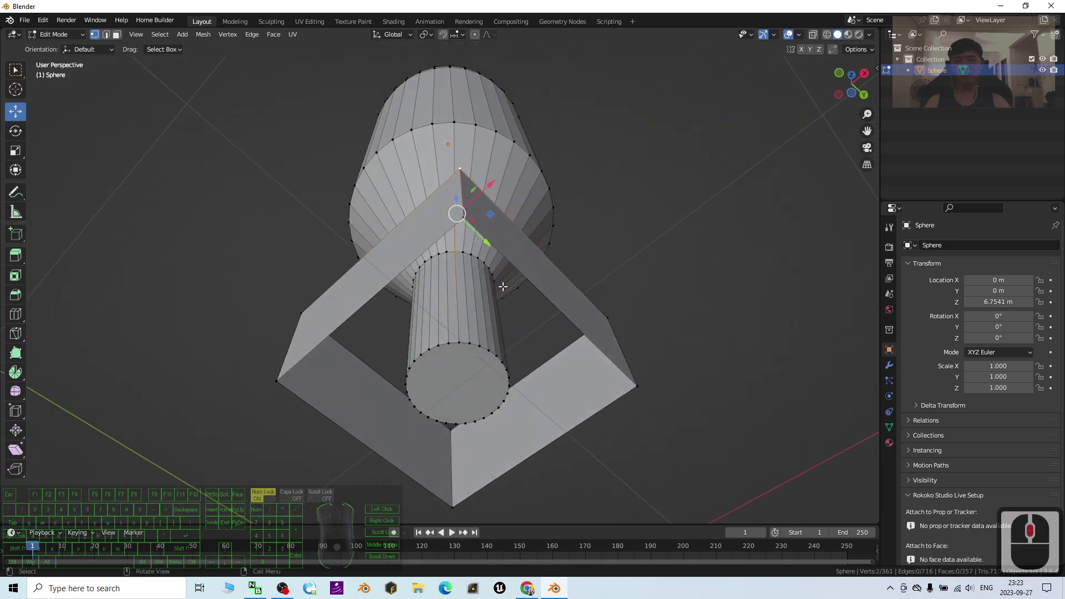
Step: Create the first fin face from the tail tube's upper and lower vertices and the two vertices of the facing box corner
click(460, 342)
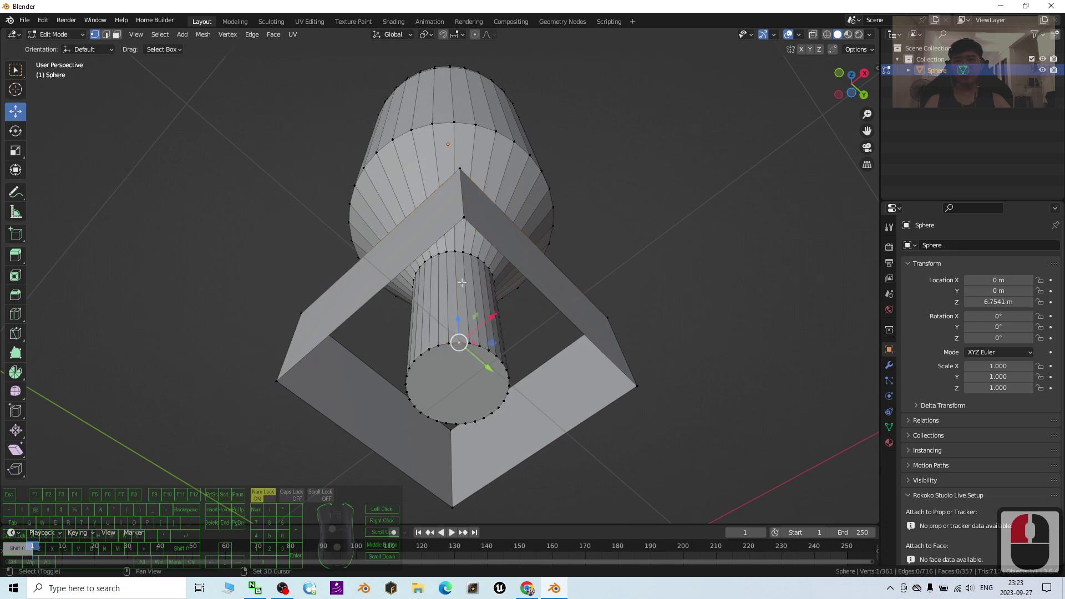
shift+click(456, 251)
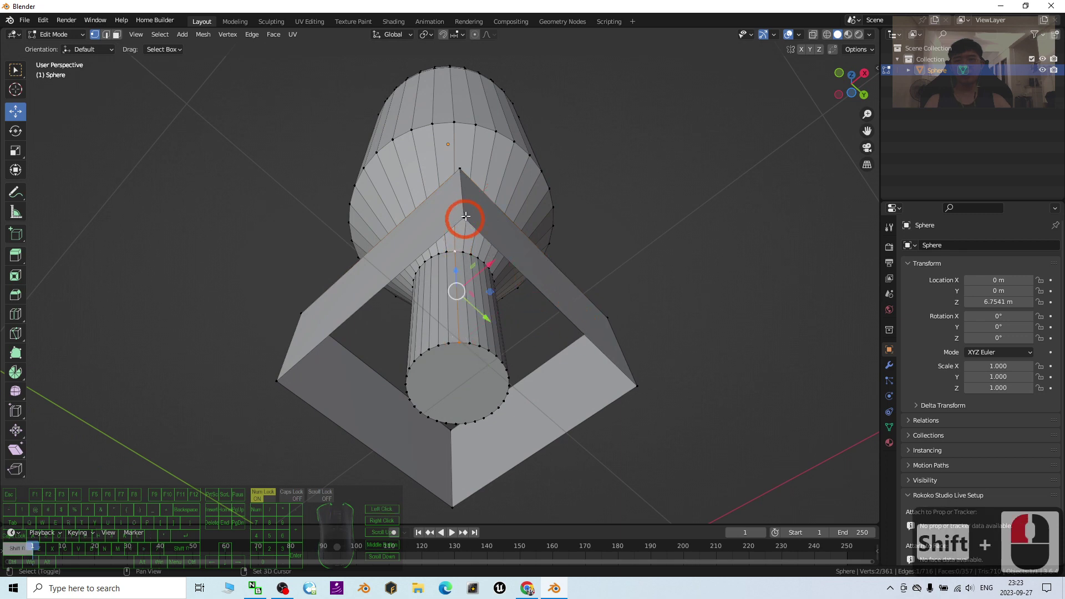
shift+click(464, 219)
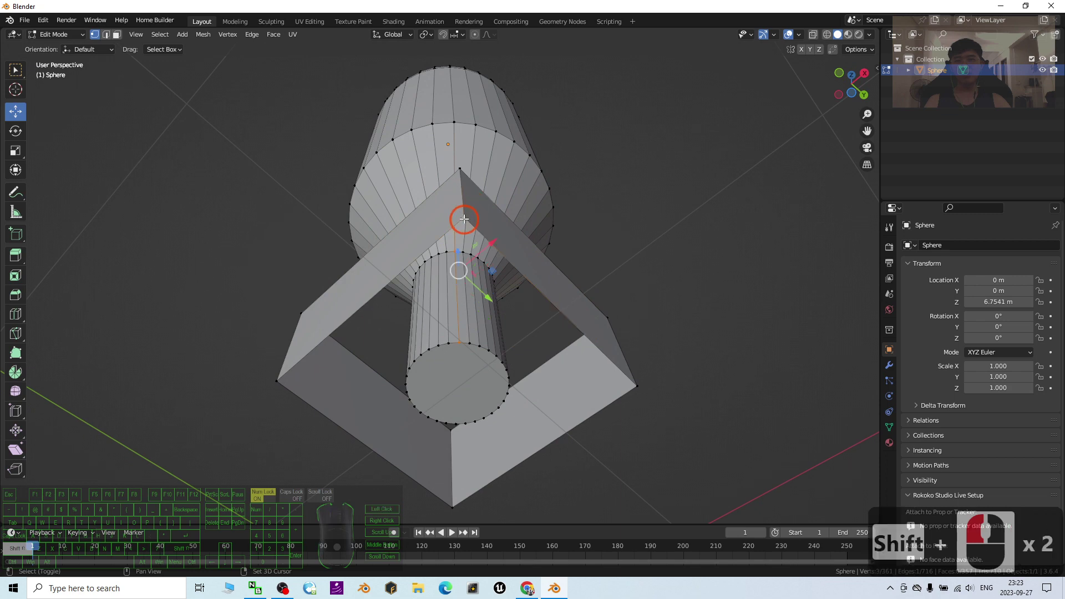
shift+click(461, 169)
middle_drag(475, 190, 501, 313)
right_click(470, 261)
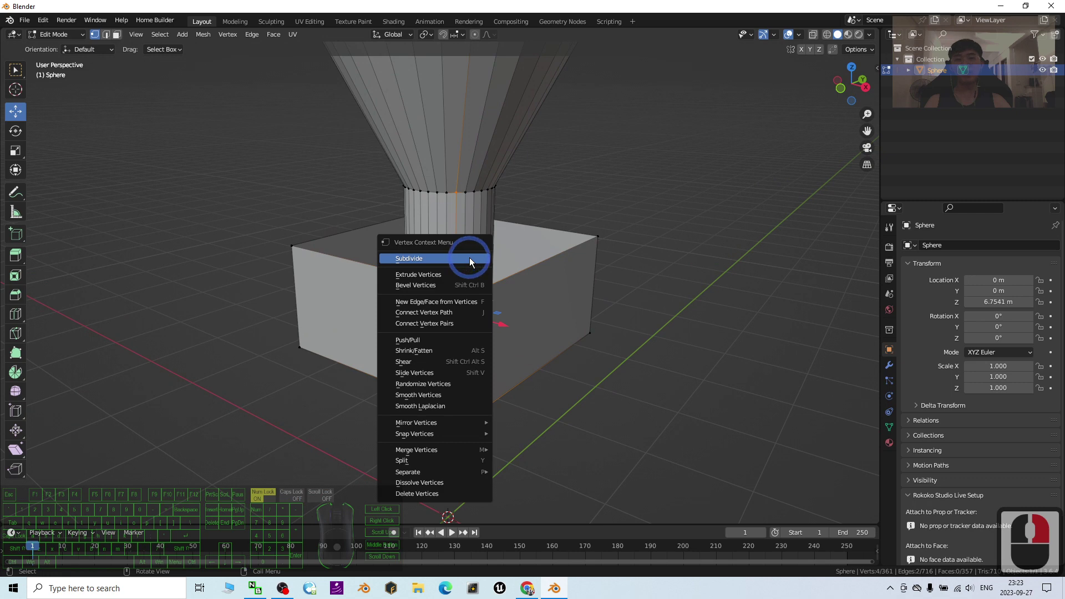
click(456, 302)
middle_drag(464, 309, 549, 369)
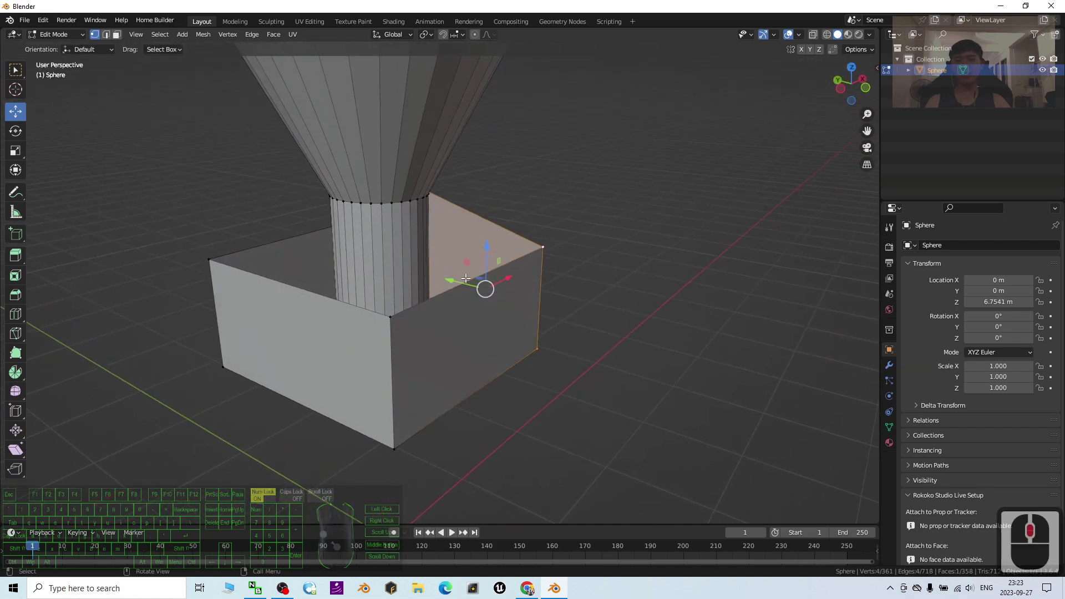
Step: Create a second fin face joining the tube's top and bottom vertices to the next box corner's two vertices
click(381, 206)
key(shift)
middle_drag(447, 392, 443, 301)
shift+click(379, 326)
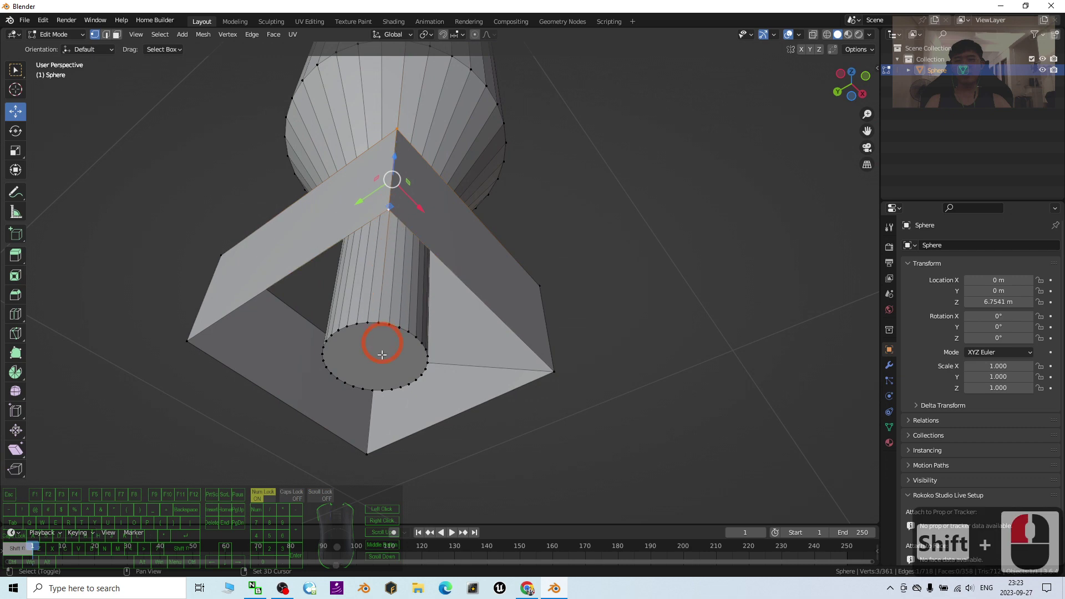
shift+click(379, 325)
right_click(384, 291)
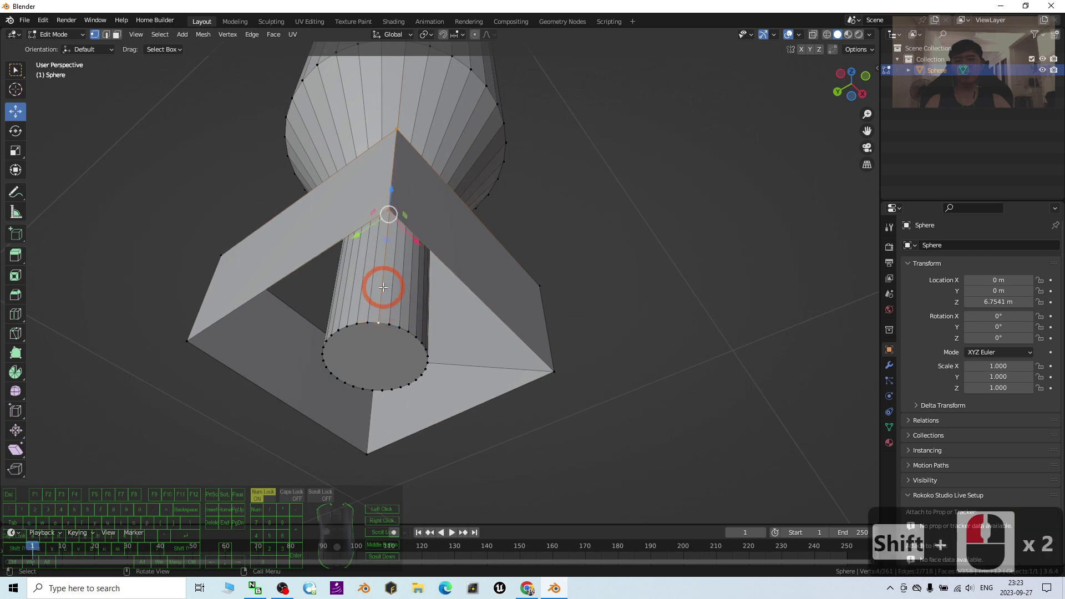
click(384, 290)
middle_drag(492, 268, 516, 289)
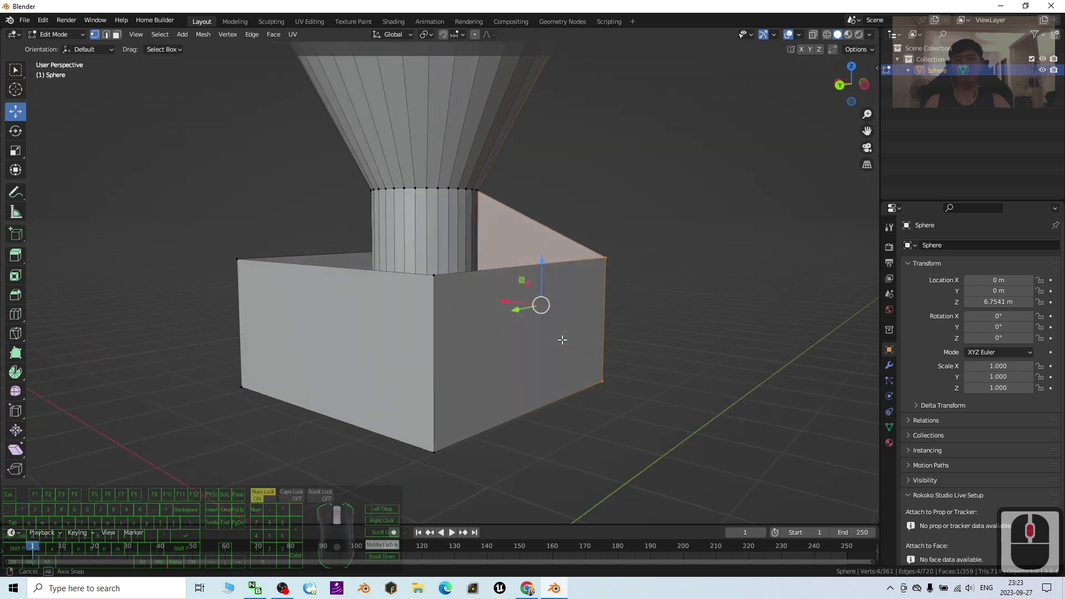
Step: Create a third fin face between the tail tube and the third box corner from their four aligned vertices
click(433, 191)
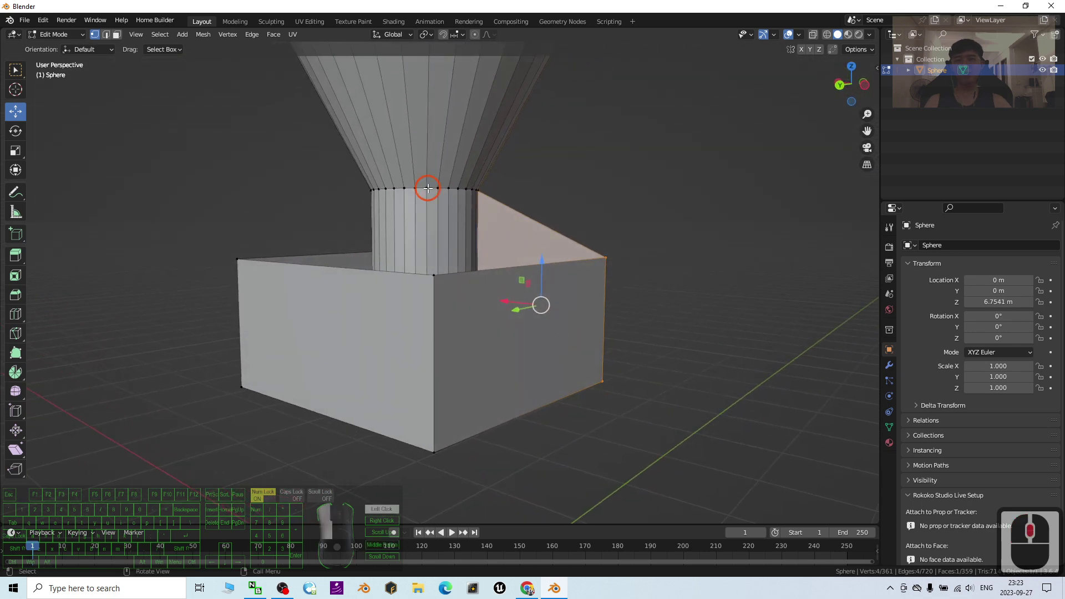
shift+click(434, 274)
shift+click(488, 373)
middle_drag(494, 399, 495, 254)
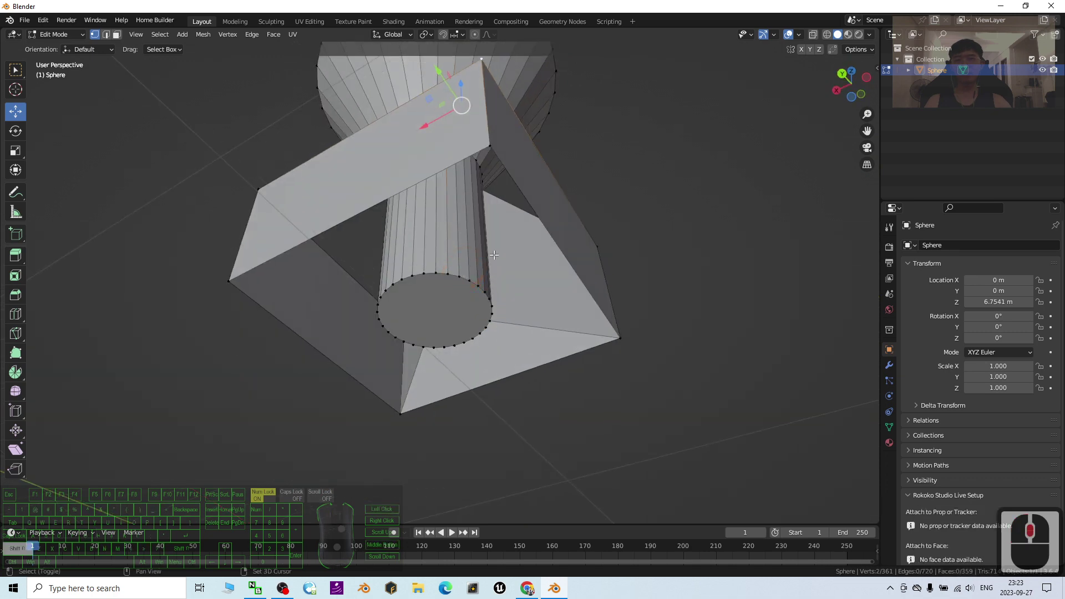
shift+click(488, 149)
middle_drag(614, 238, 492, 266)
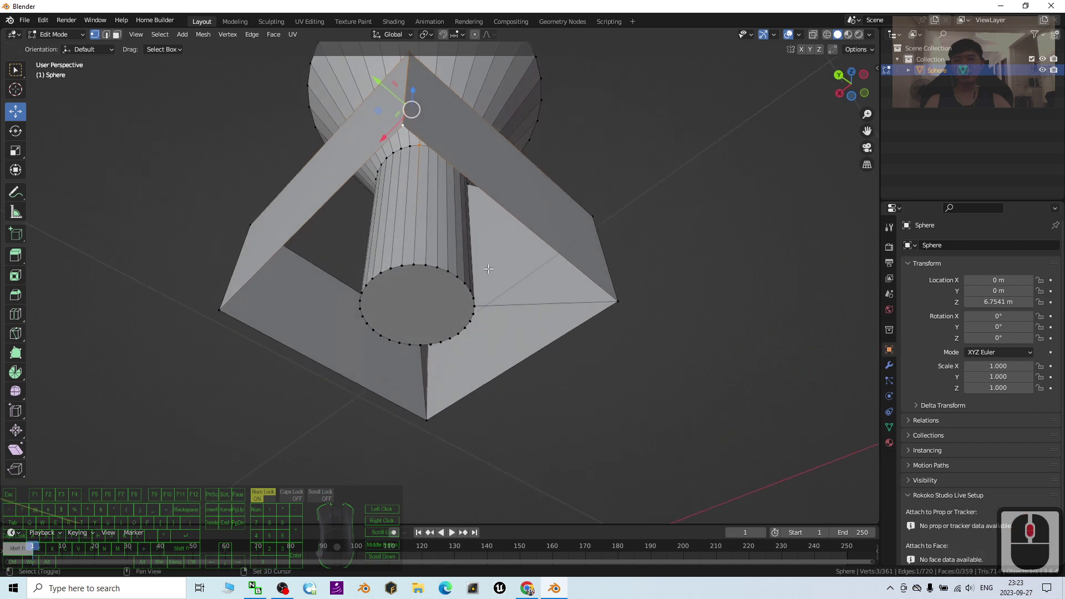
shift+click(415, 265)
right_click(417, 234)
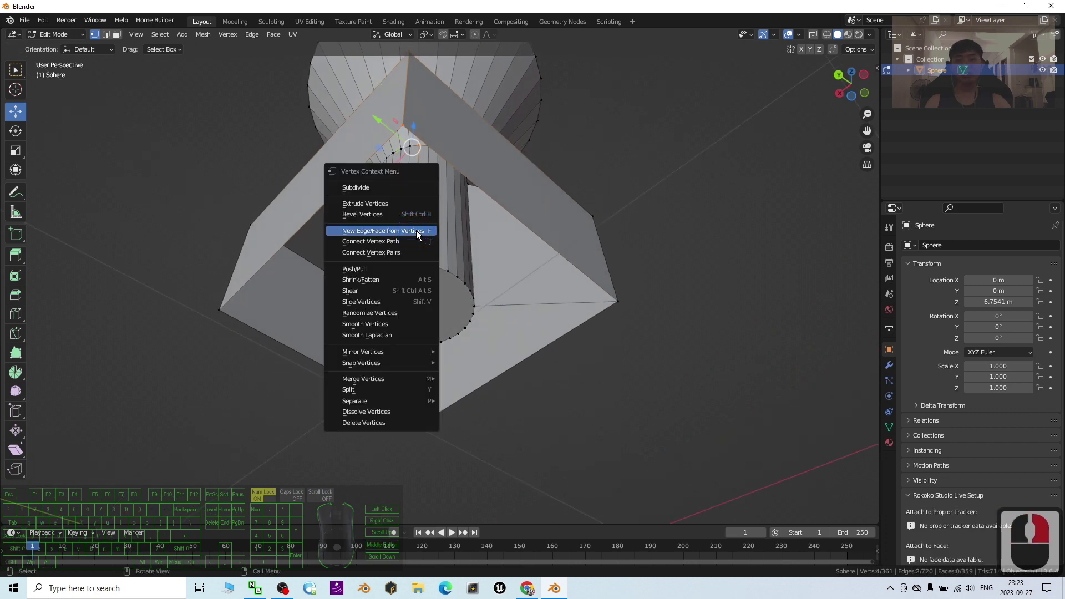
click(418, 230)
middle_drag(578, 257, 690, 348)
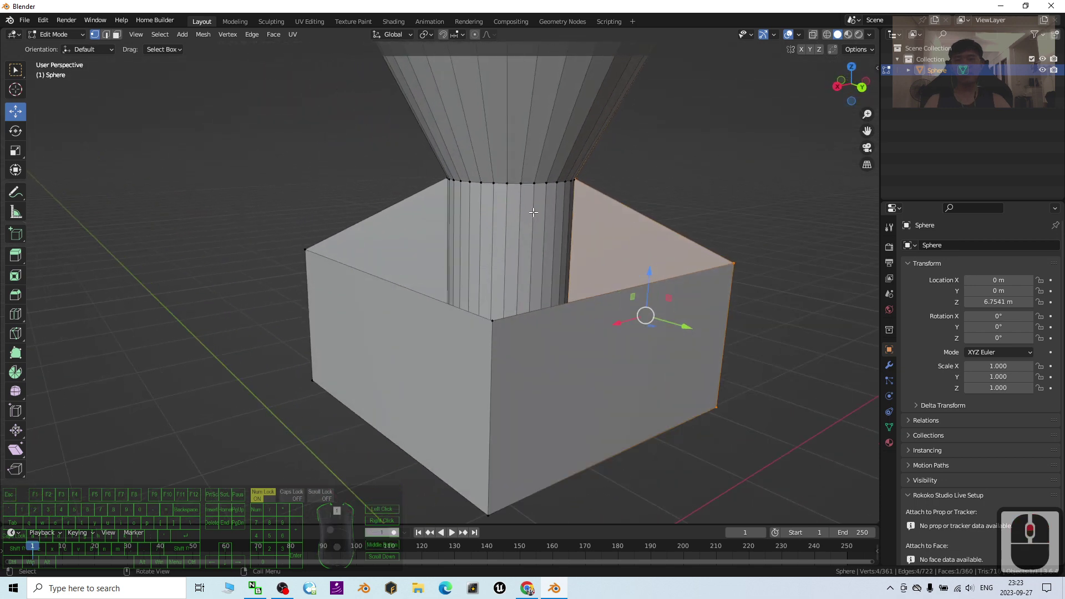
Step: Fill the last fin face between the tail tube and the remaining box corner from their four vertices
click(508, 182)
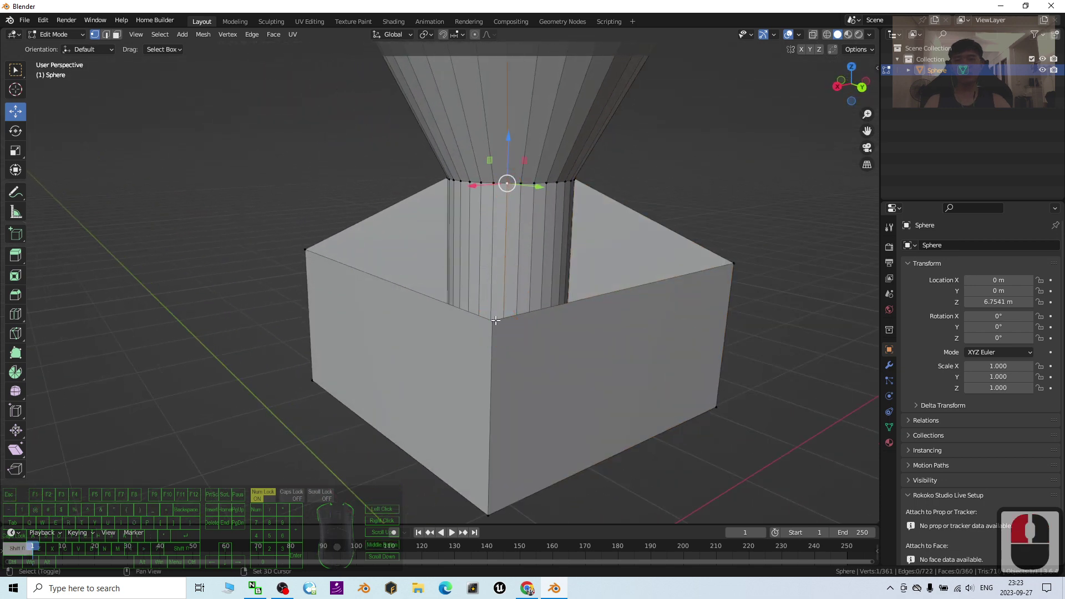
shift+click(492, 319)
middle_drag(554, 410, 558, 307)
shift+click(499, 143)
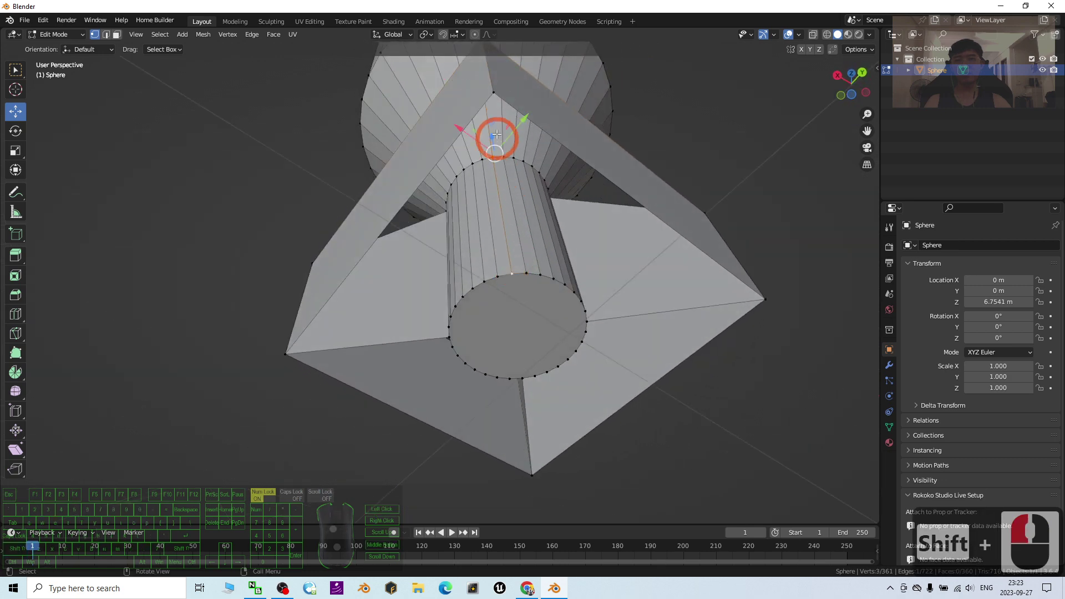
shift+click(501, 136)
right_click(501, 136)
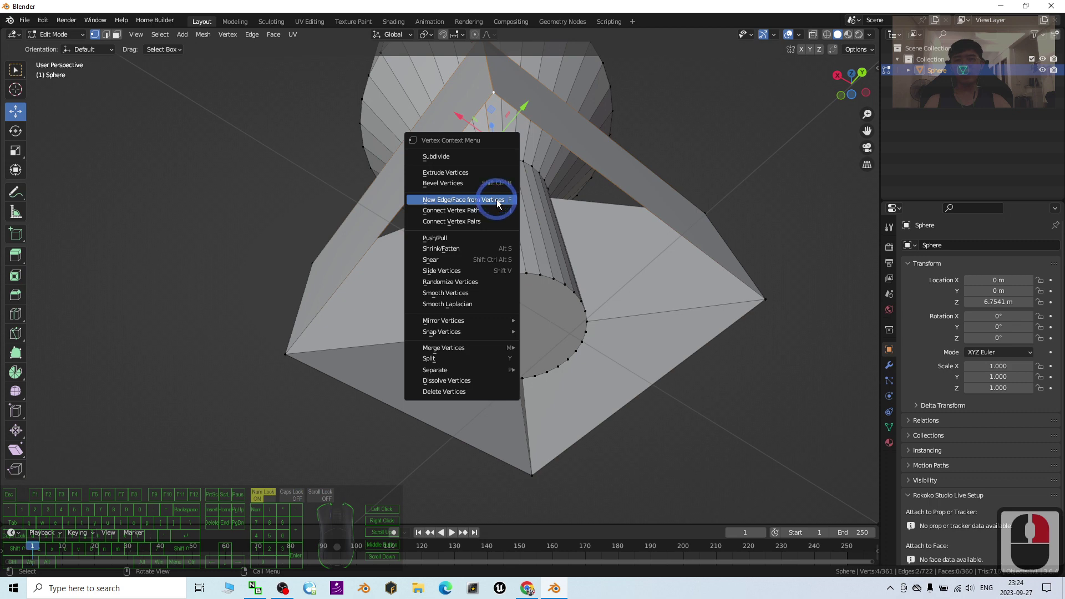
click(497, 202)
middle_drag(540, 214, 638, 323)
Step: Return the bomb mesh to Object Mode and inspect the whole model
scroll(638, 324, down, 7)
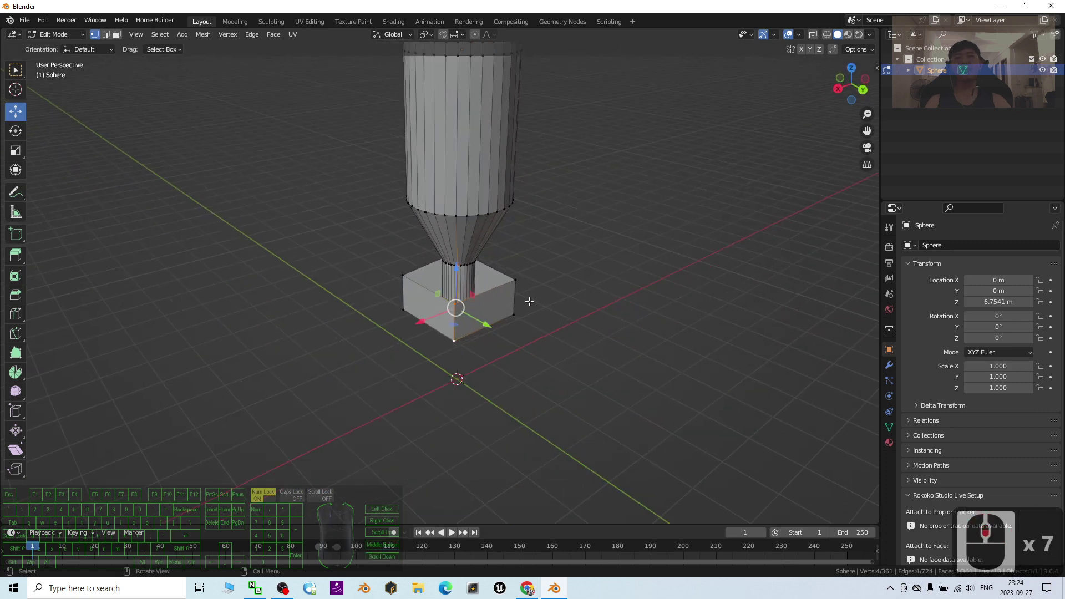
scroll(530, 306, down, 4)
middle_drag(525, 312, 561, 364)
scroll(487, 251, up, 6)
scroll(590, 254, down, 2)
click(55, 33)
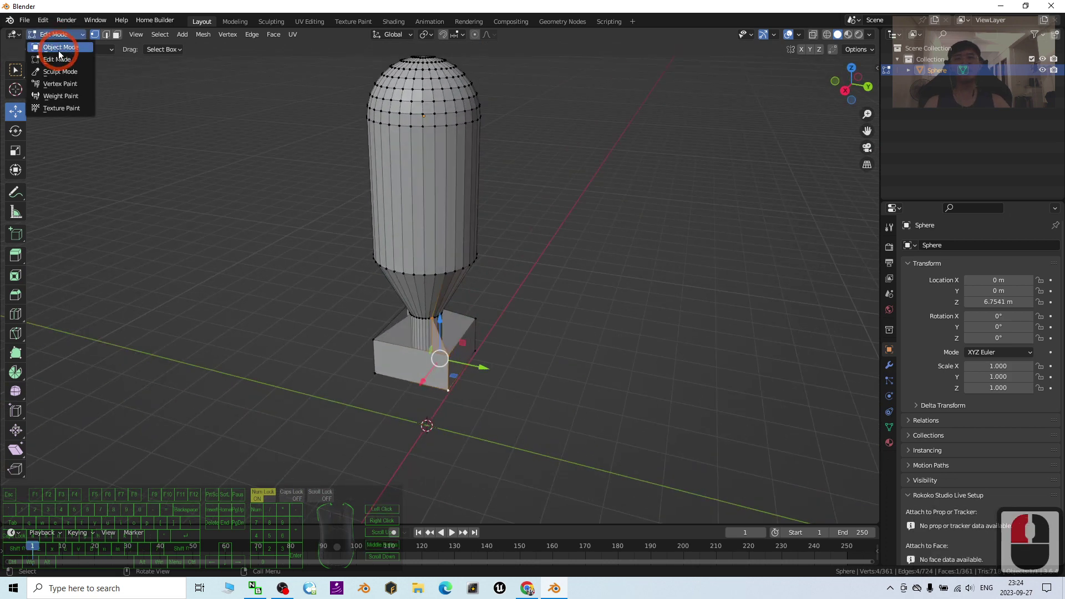
click(64, 52)
mouse_move(541, 388)
middle_down()
mouse_move(550, 397)
mouse_move(561, 388)
middle_up()
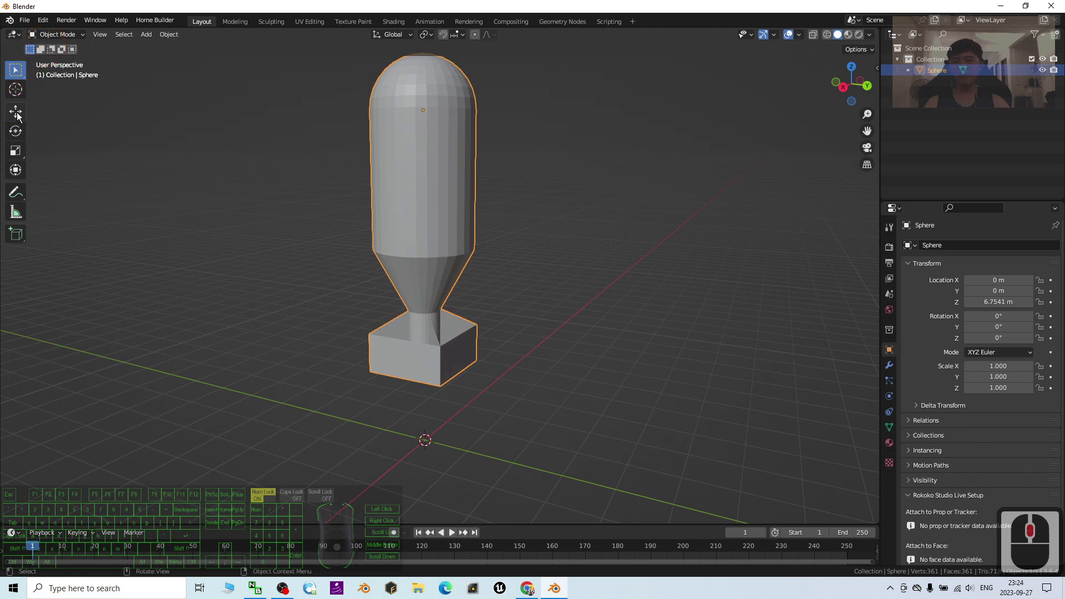
Step: Scale the bomb down to about 0.405 and lower it along Z to about 2.02 m so the tail reaches the grid floor
click(15, 112)
scroll(421, 90, down, 2)
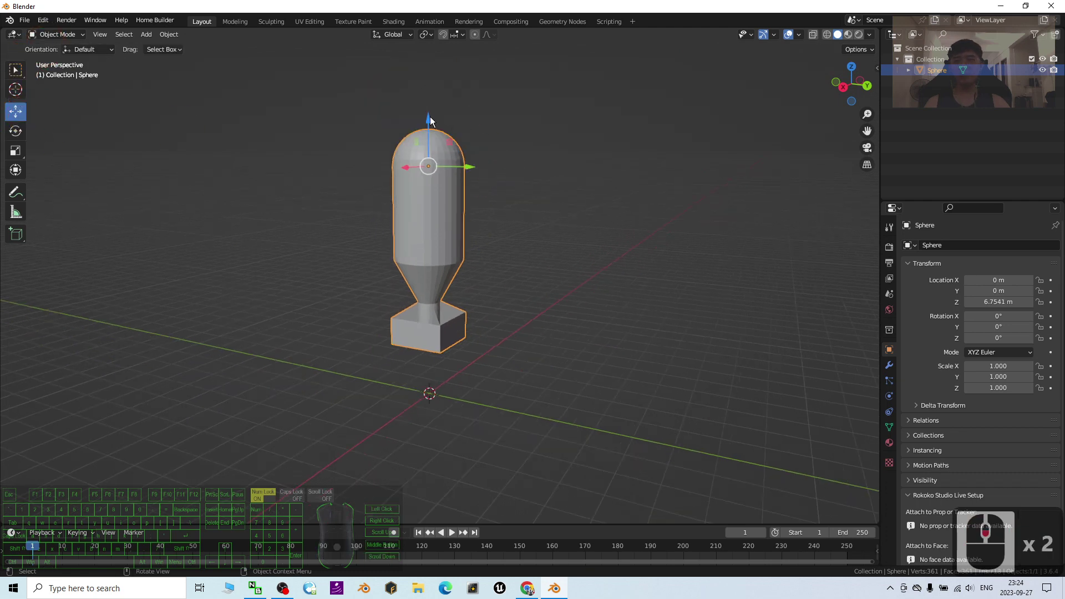
drag(430, 120, 428, 176)
key(s)
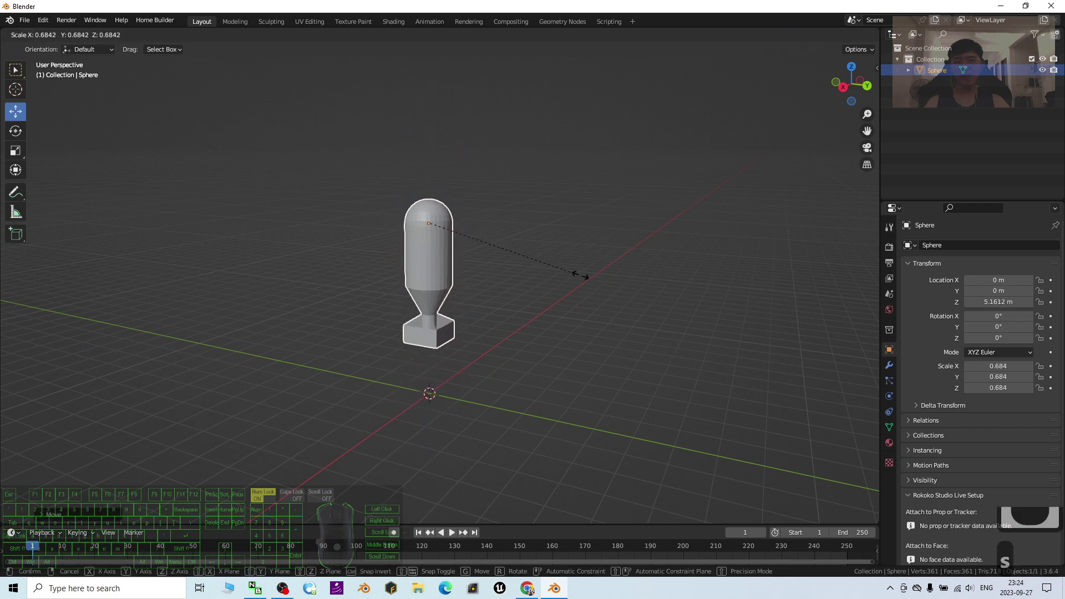
click(504, 231)
drag(431, 180, 433, 311)
scroll(454, 364, up, 7)
shift+middle_drag(451, 499, 492, 405)
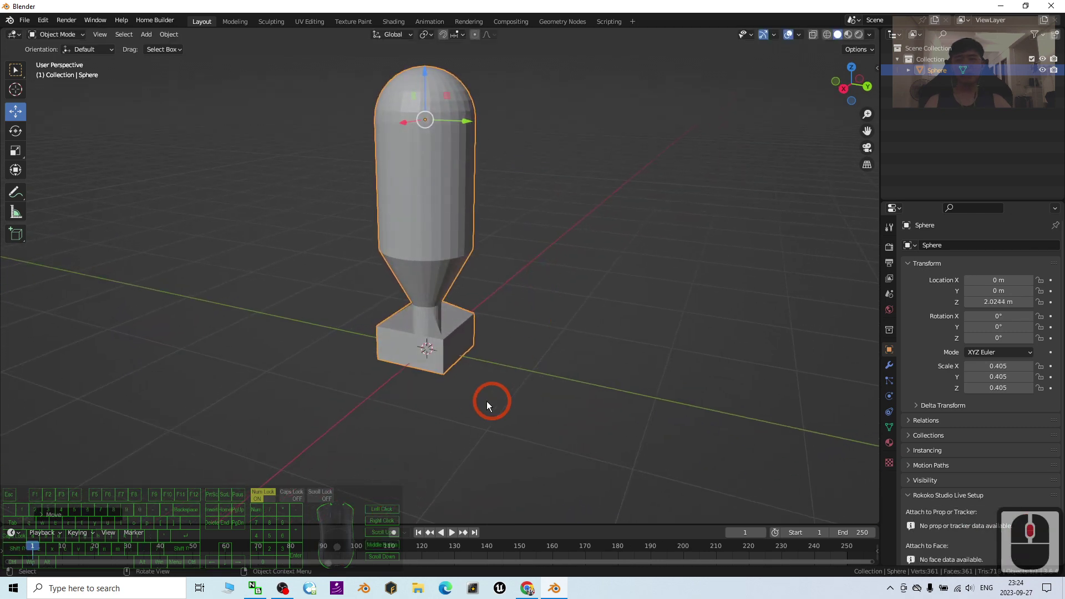
Step: Shrink the bomb further to a scale of about 0.287 and lower it to about 1.46 m on Z
scroll(455, 428, up, 2)
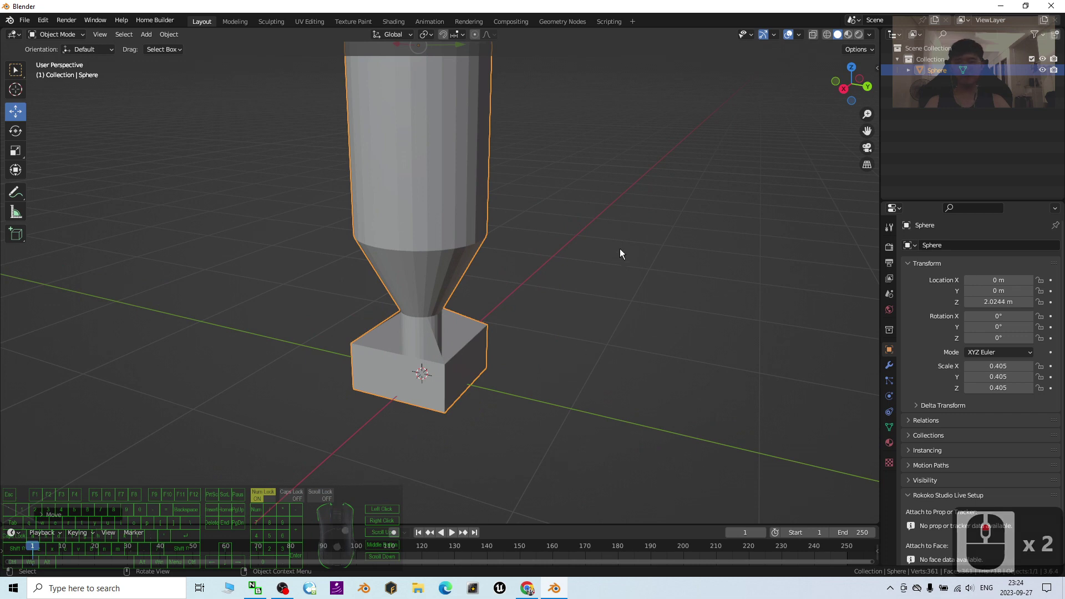
key(s)
click(527, 206)
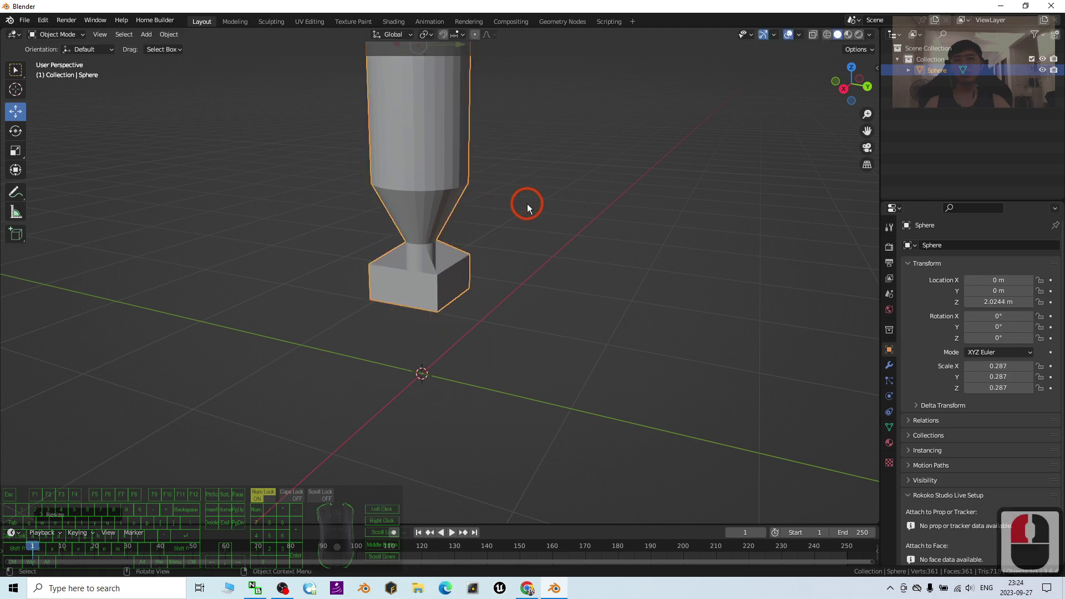
scroll(445, 148, down, 3)
drag(432, 99, 428, 159)
scroll(480, 328, up, 4)
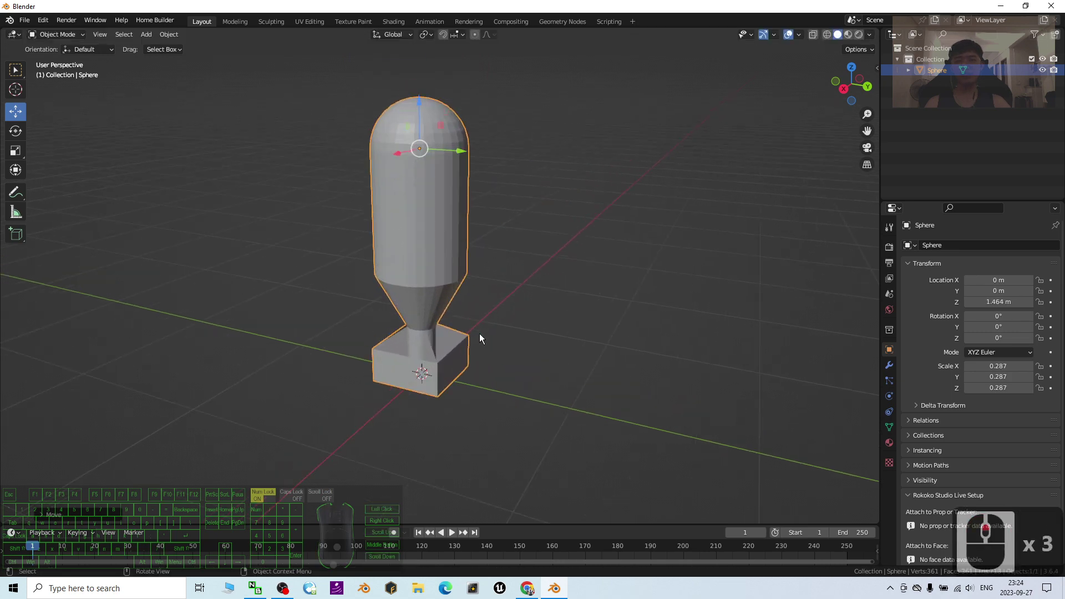
Step: Apply all transforms to the bomb so its location and scale are reset with the origin at the world centre
middle_drag(497, 388, 454, 322)
scroll(555, 305, down, 1)
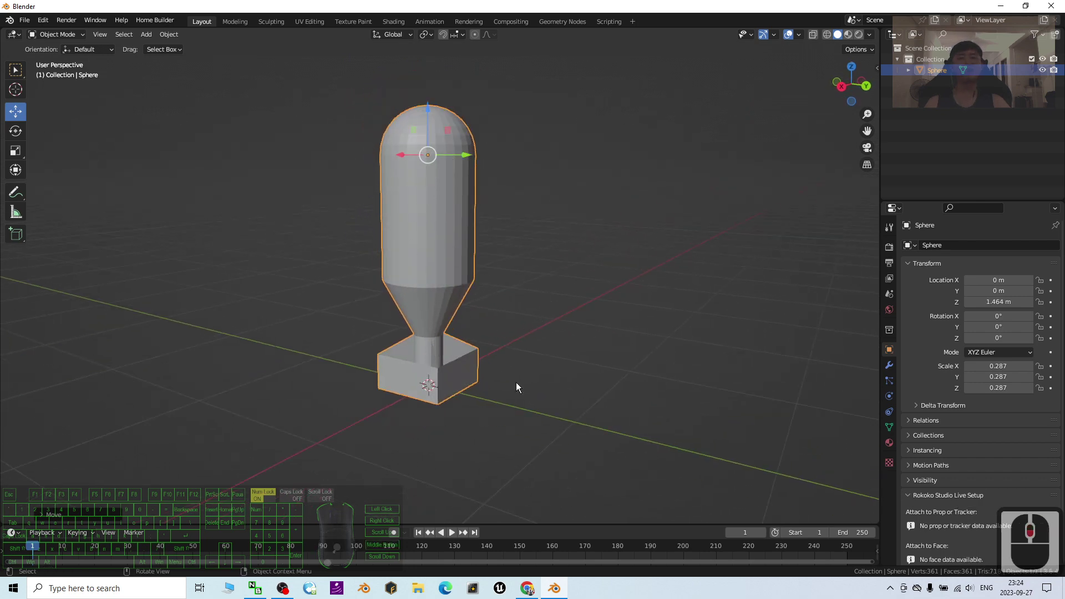
middle_drag(496, 438, 406, 453)
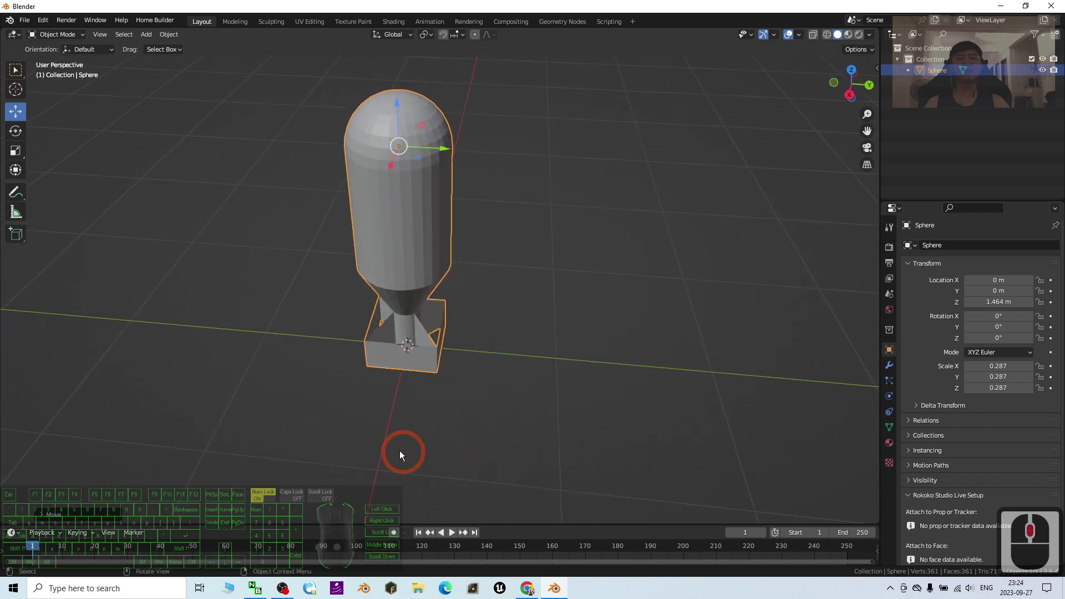
middle_drag(545, 471, 428, 209)
middle_click(429, 207)
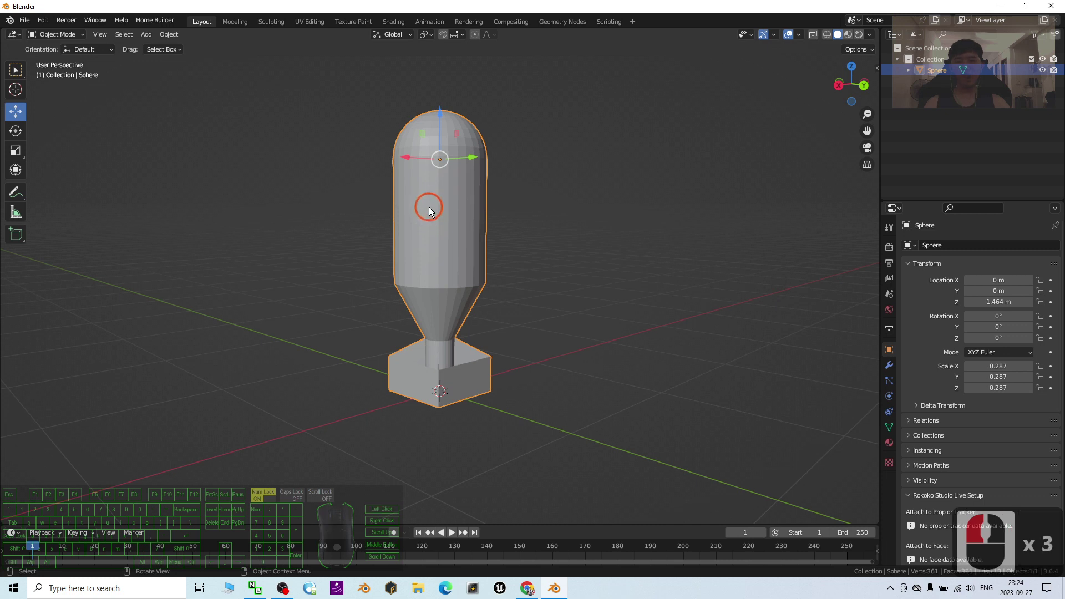
key(ctrl+a)
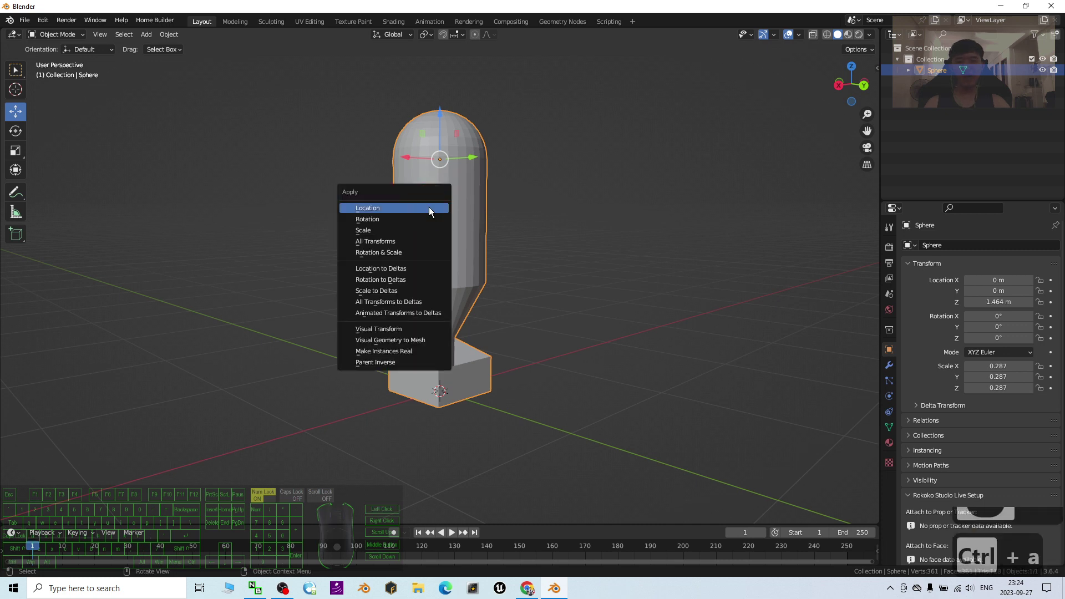
click(399, 243)
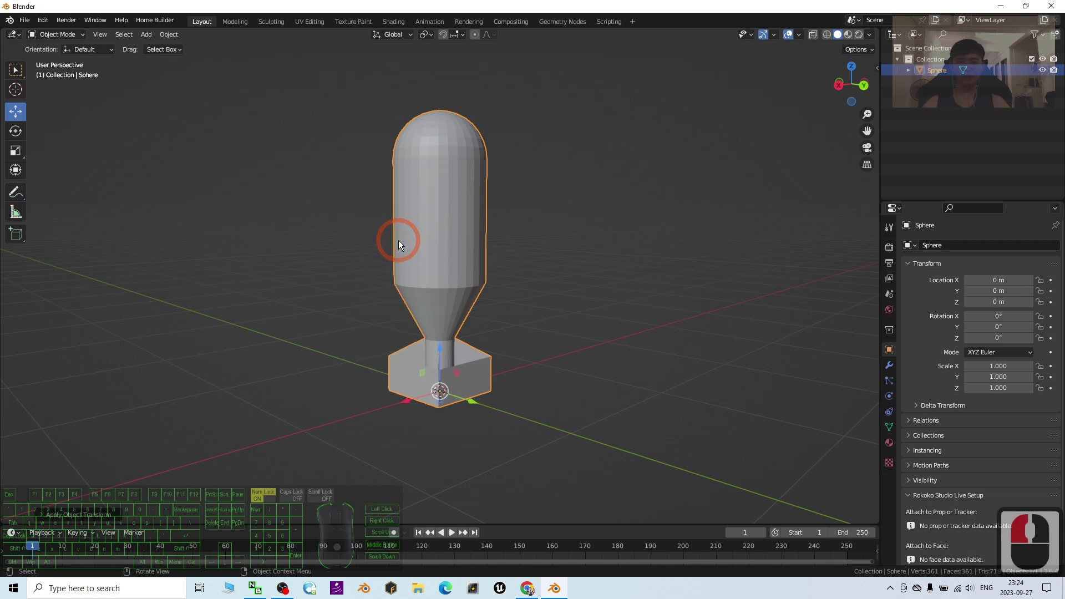
middle_drag(476, 308, 490, 313)
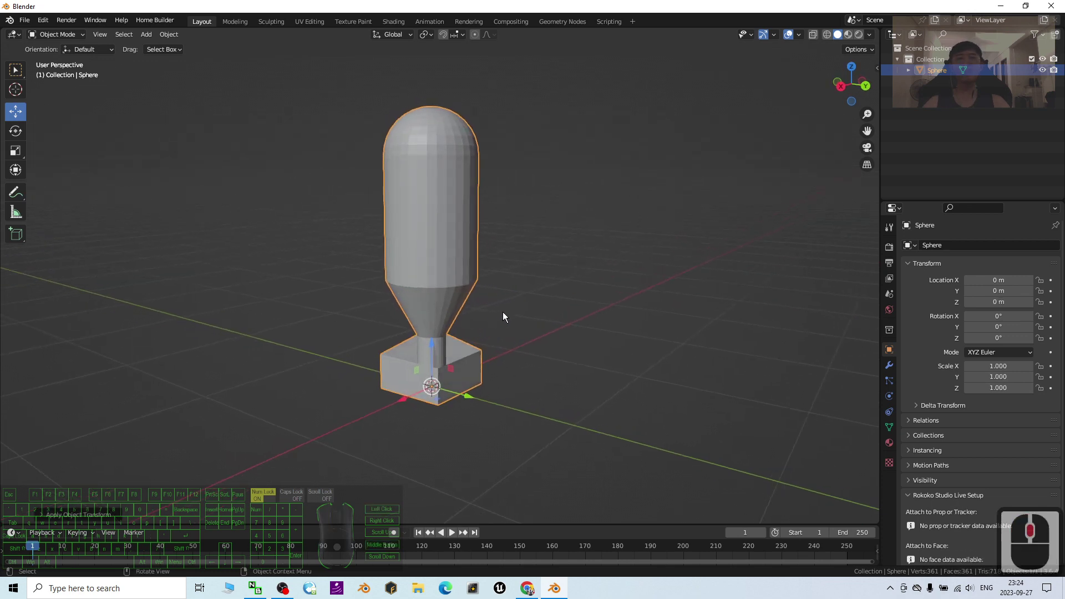
Step: Show the viewport in Material Preview shading and add a new material to the bomb
click(849, 34)
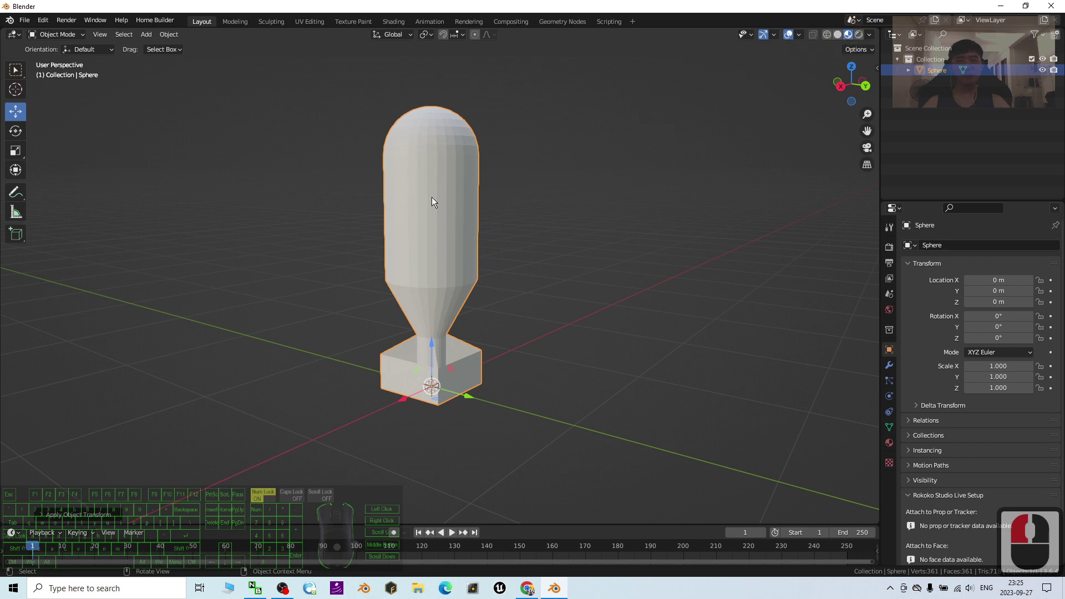
click(889, 443)
click(944, 292)
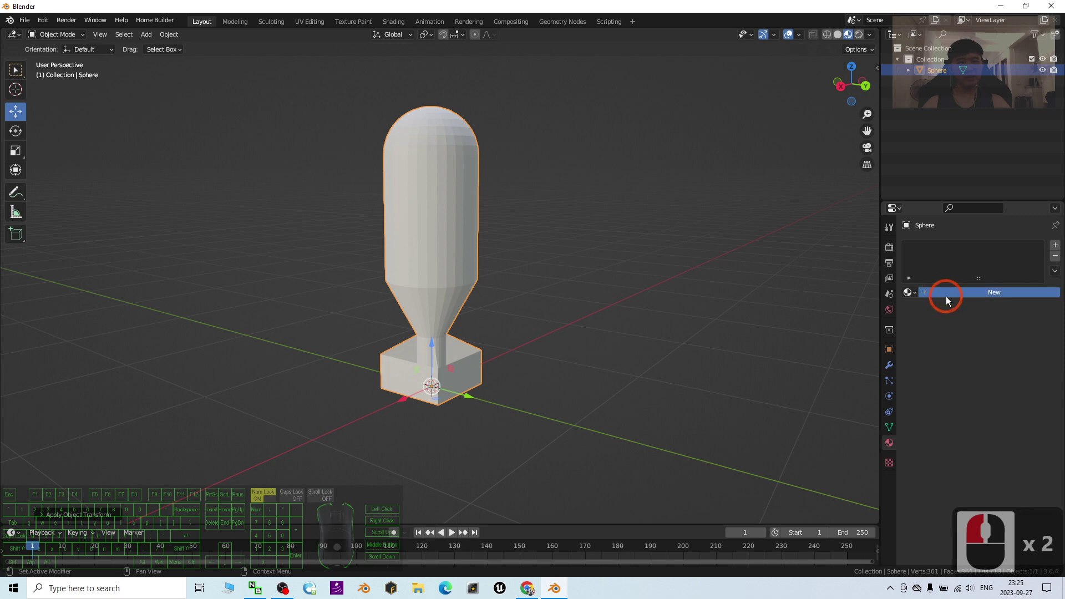
click(983, 409)
click(983, 282)
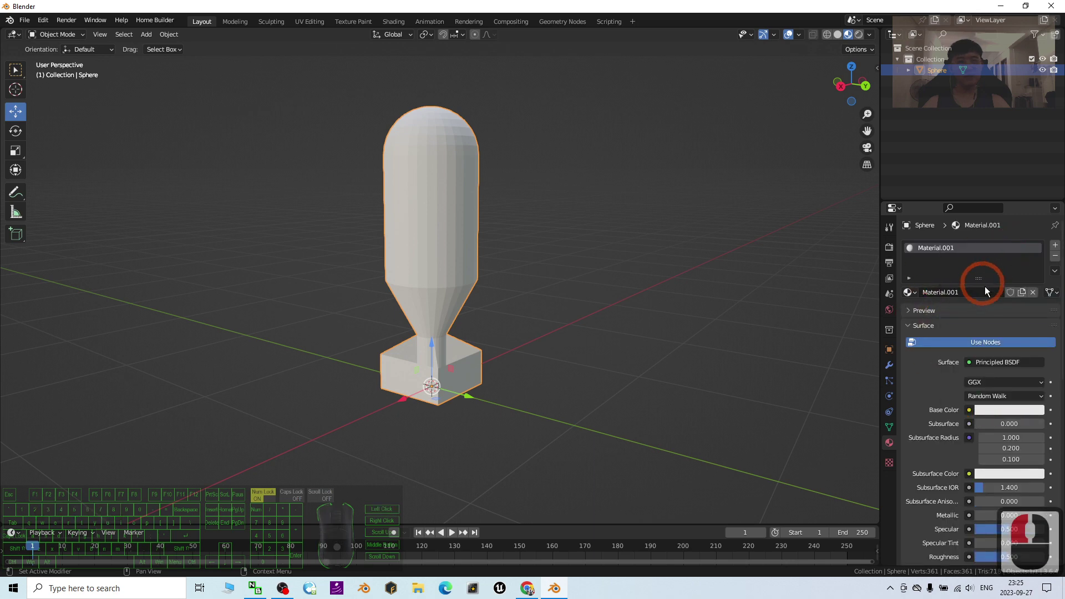
Step: Set the material's base color to a darkened grey-green with hue about 0.251 and saturation about 0.088
click(996, 411)
drag(996, 310, 653, 252)
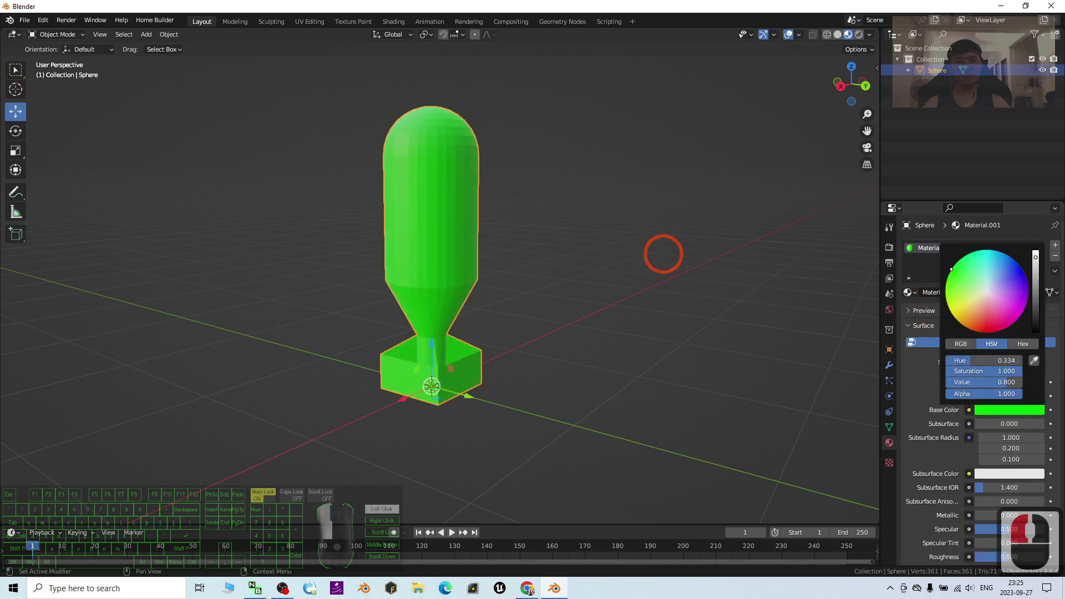
drag(399, 273, 406, 433)
mouse_move(948, 306)
mouse_down()
mouse_move(955, 322)
mouse_move(987, 296)
mouse_up()
drag(985, 292, 985, 292)
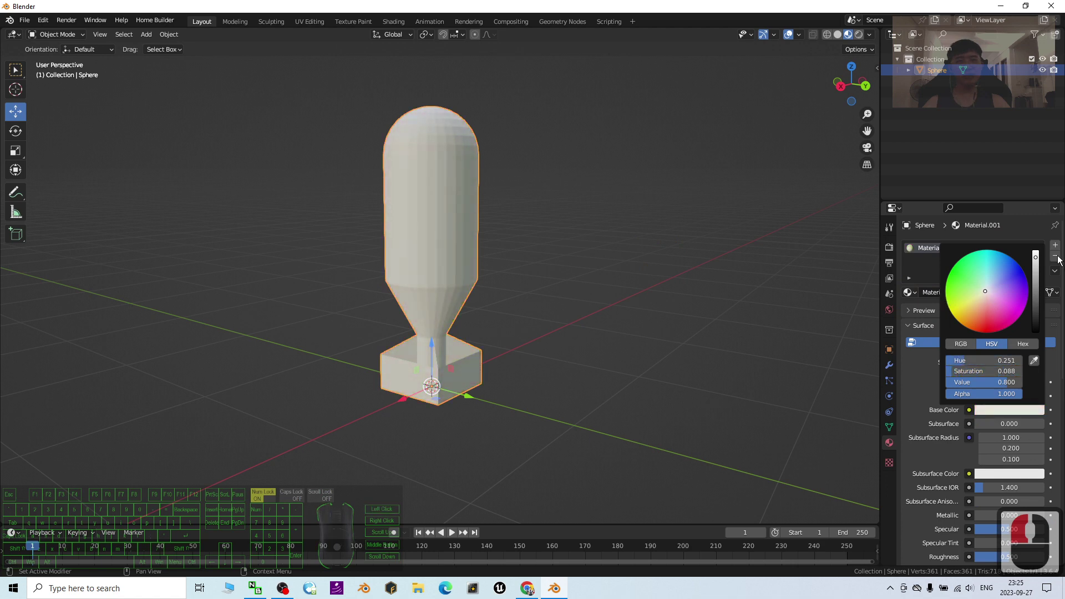
drag(1039, 260, 1035, 299)
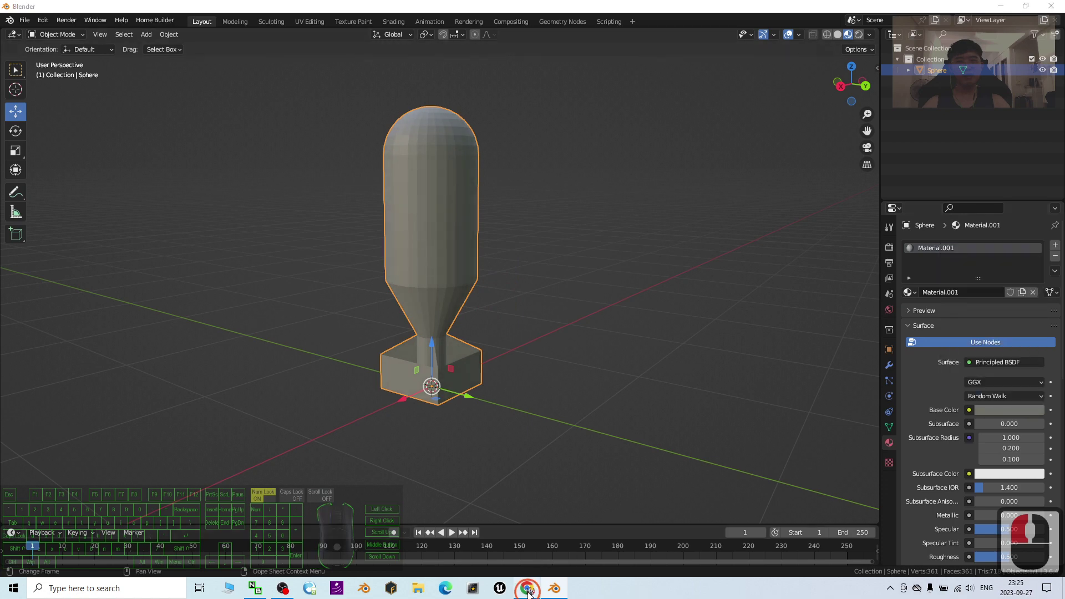
Step: Check the Little Boy reference photo in Chrome, then compare it with the coloured bomb in Blender
click(528, 589)
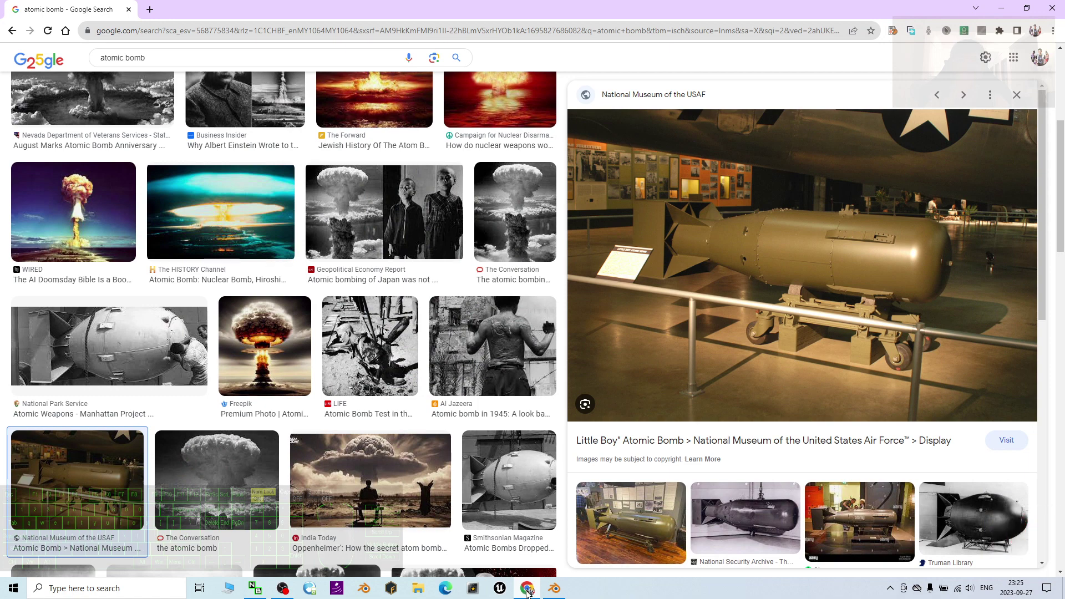
click(527, 589)
scroll(558, 311, up, 3)
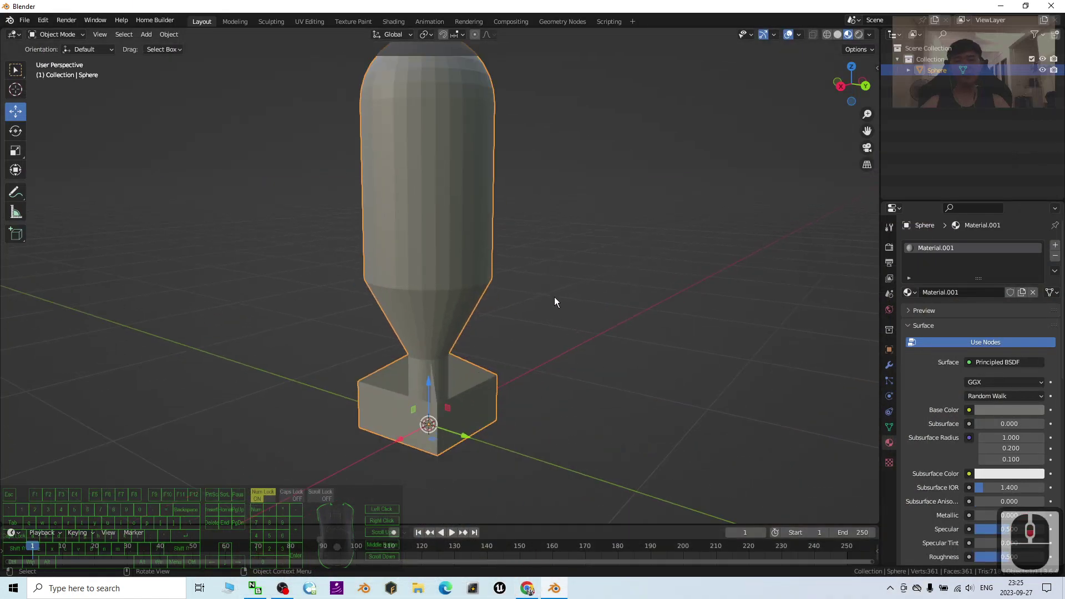
middle_drag(527, 291, 514, 274)
scroll(463, 214, down, 4)
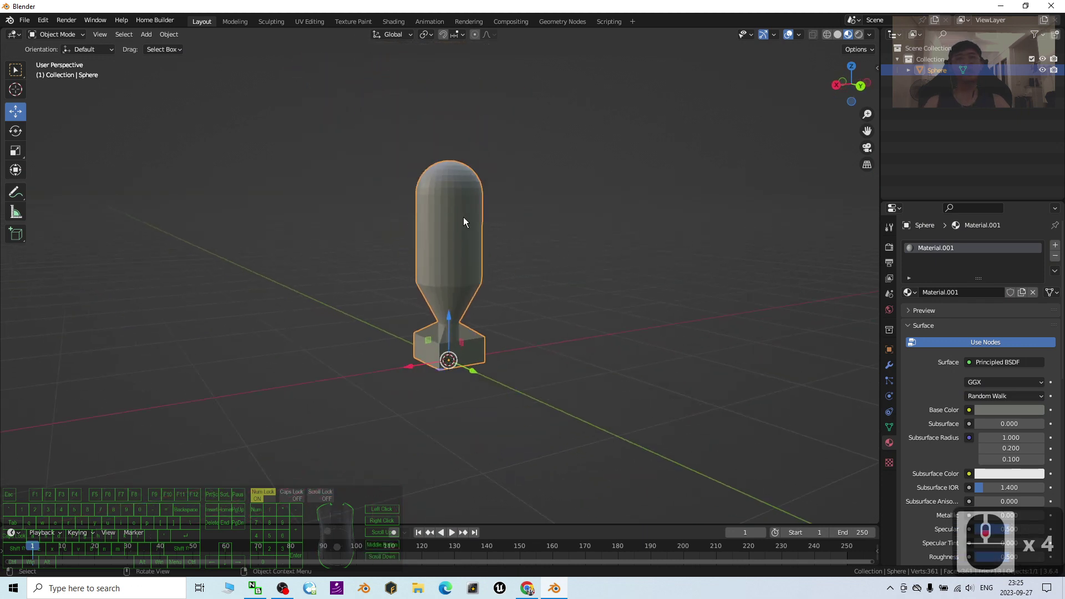
Step: Save the project to the Desktop as "atomic bomb 02" and shrink the Blender window to reveal the saved file there
key(ctrl+s)
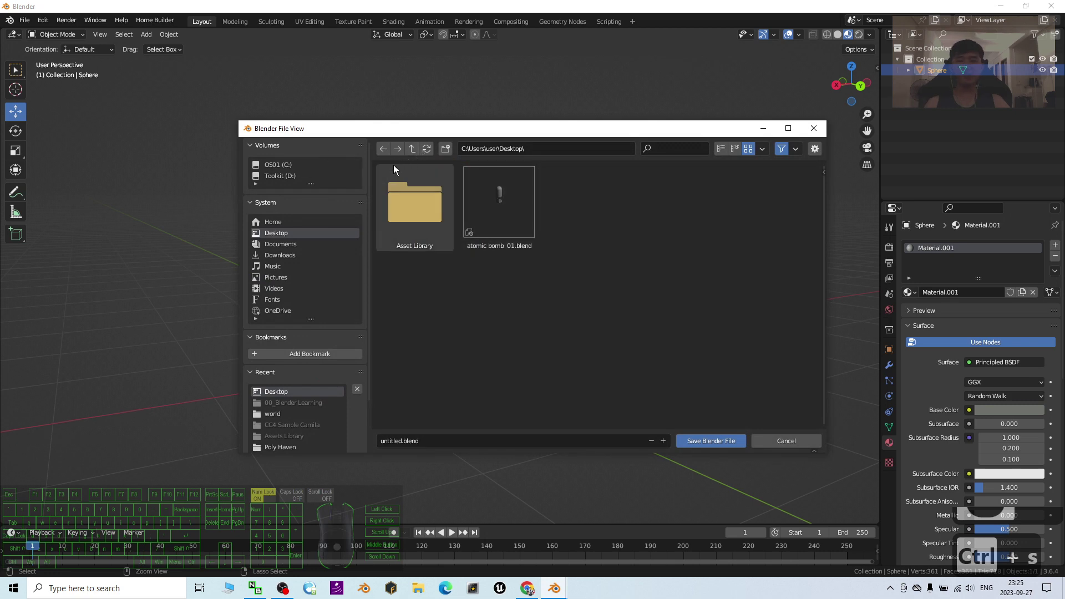
click(453, 439)
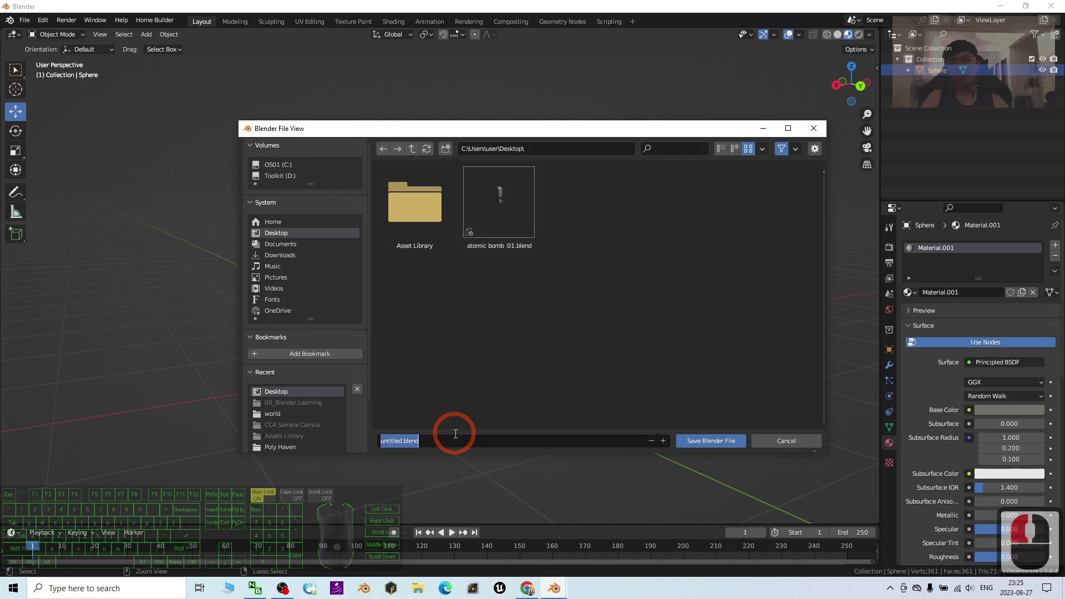
text(atomic bomb 02)
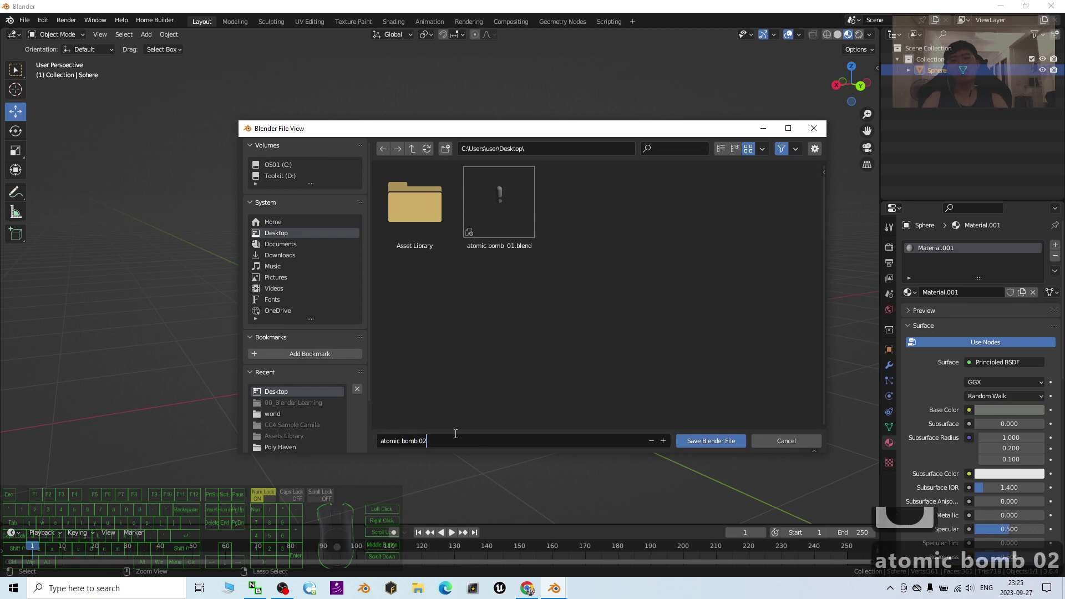
click(711, 442)
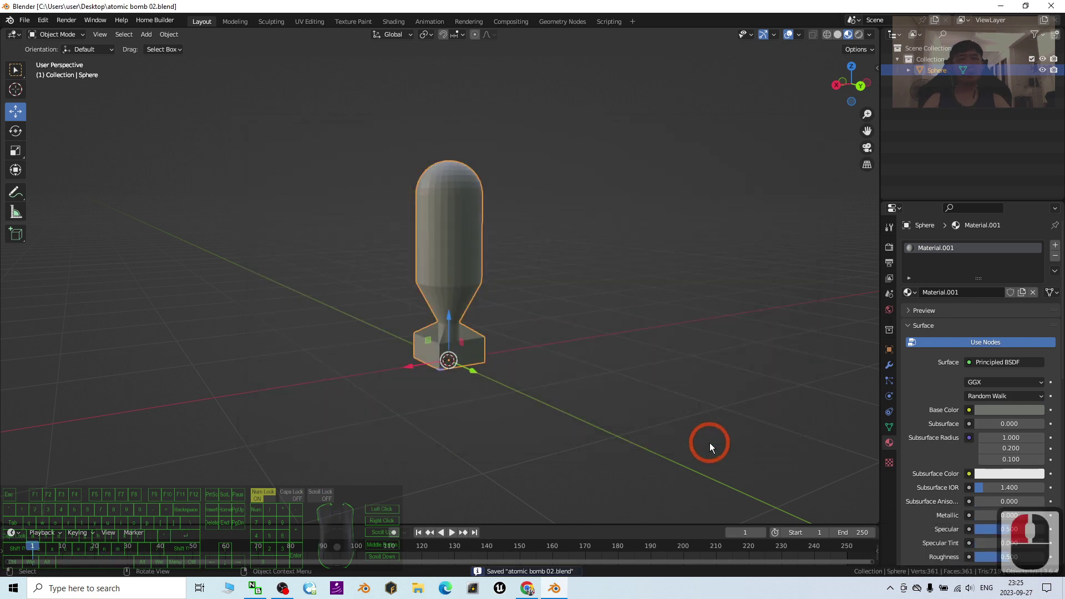
double_click(518, 6)
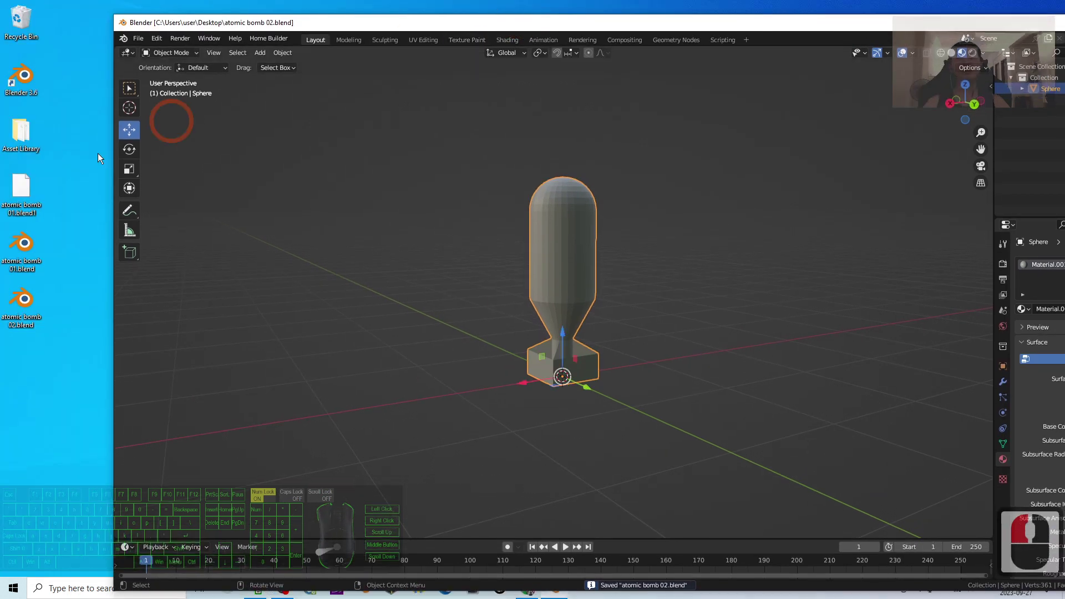
click(7, 324)
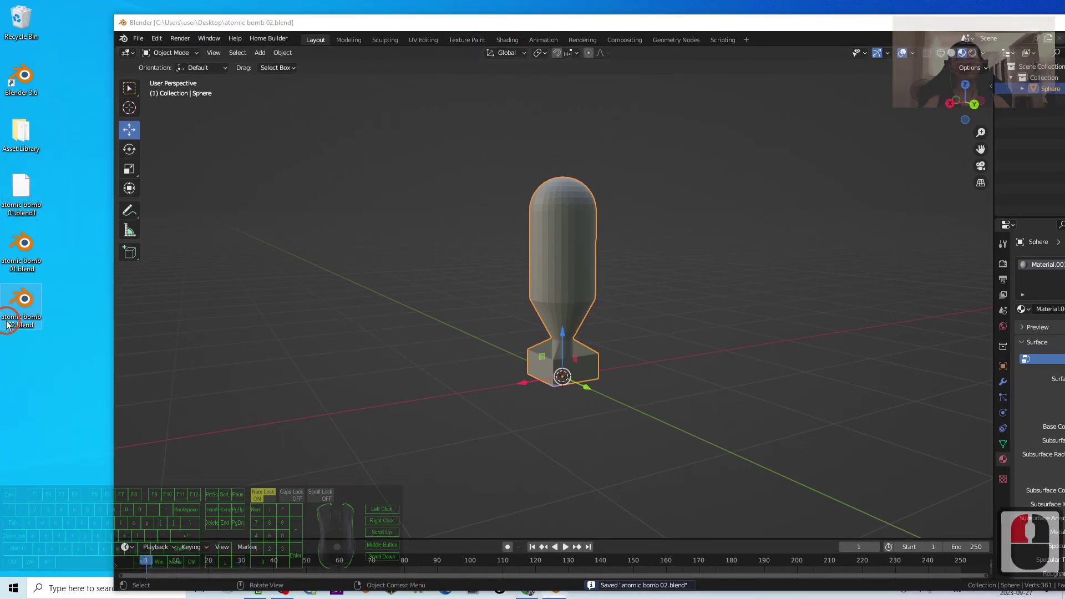
Step: Export the bomb to the Desktop as "atomic bomb 02.fbx" with Path Mode set to Copy and textures embedded
click(140, 38)
mouse_move(167, 199)
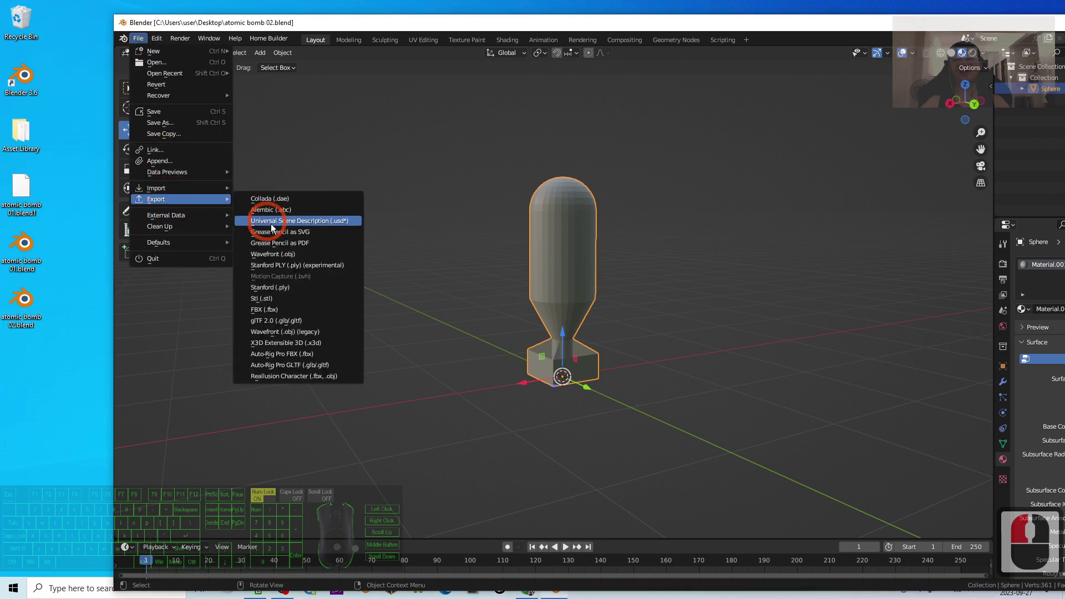
click(263, 309)
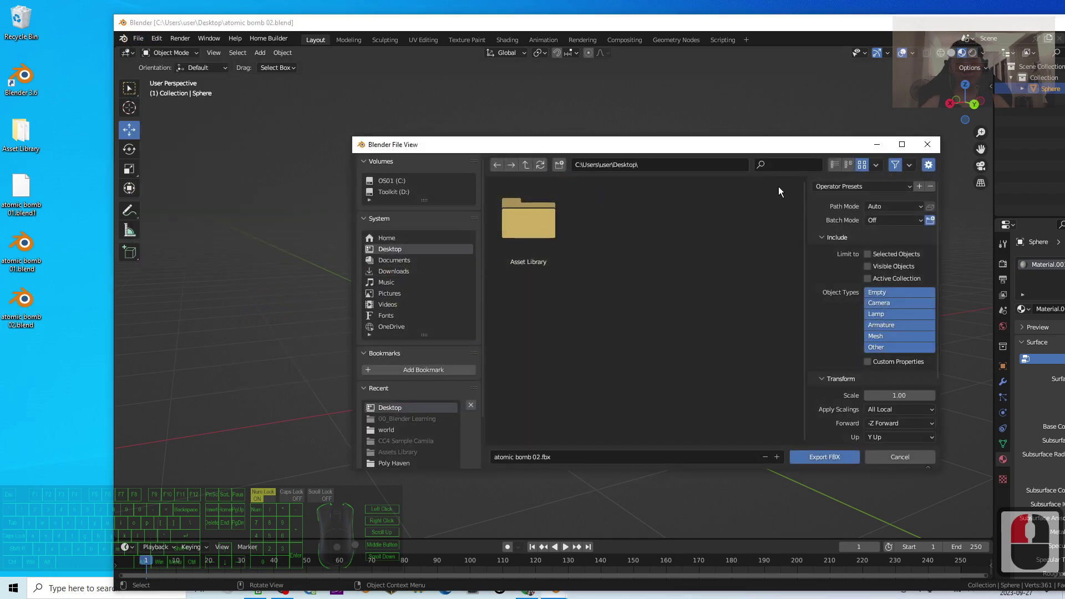
click(876, 206)
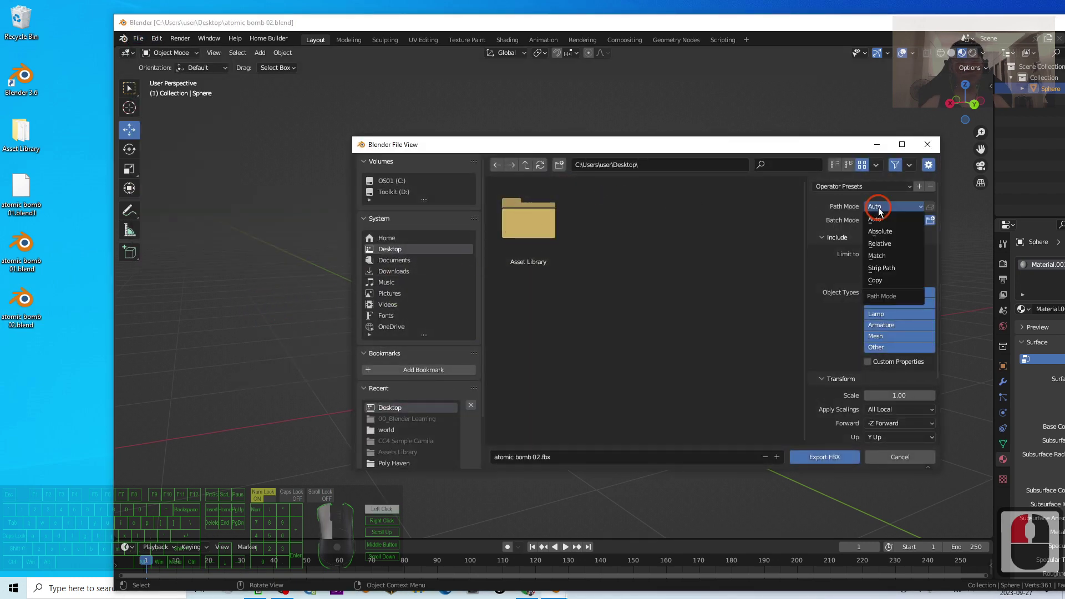
click(875, 281)
click(932, 209)
click(831, 462)
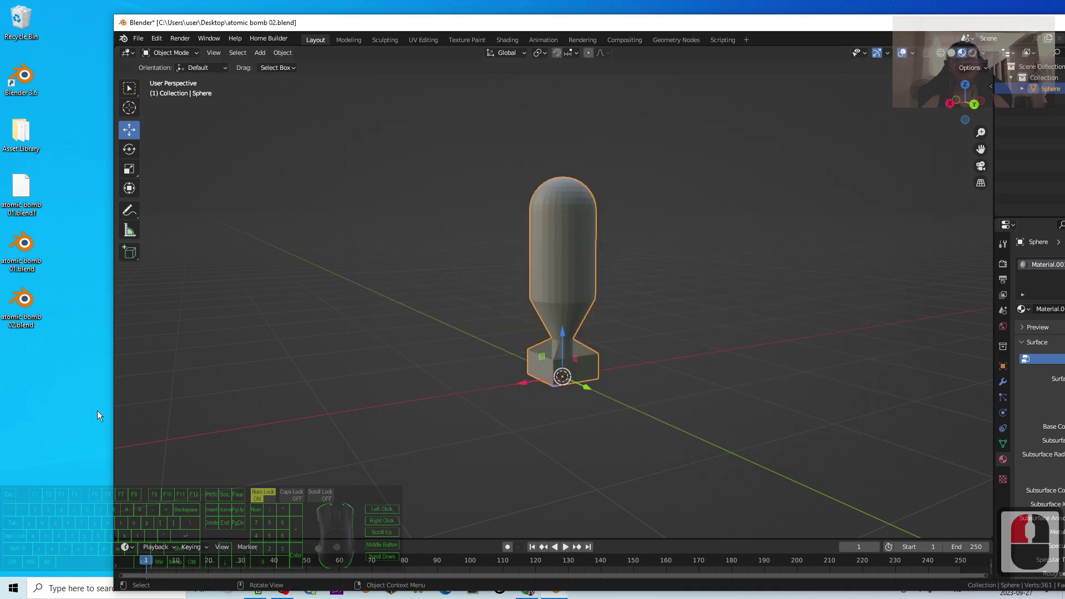
Step: Open the exported FBX file in 3D Viewer, apply the light grey lighting theme and inspect the bomb from several angles
double_click(21, 359)
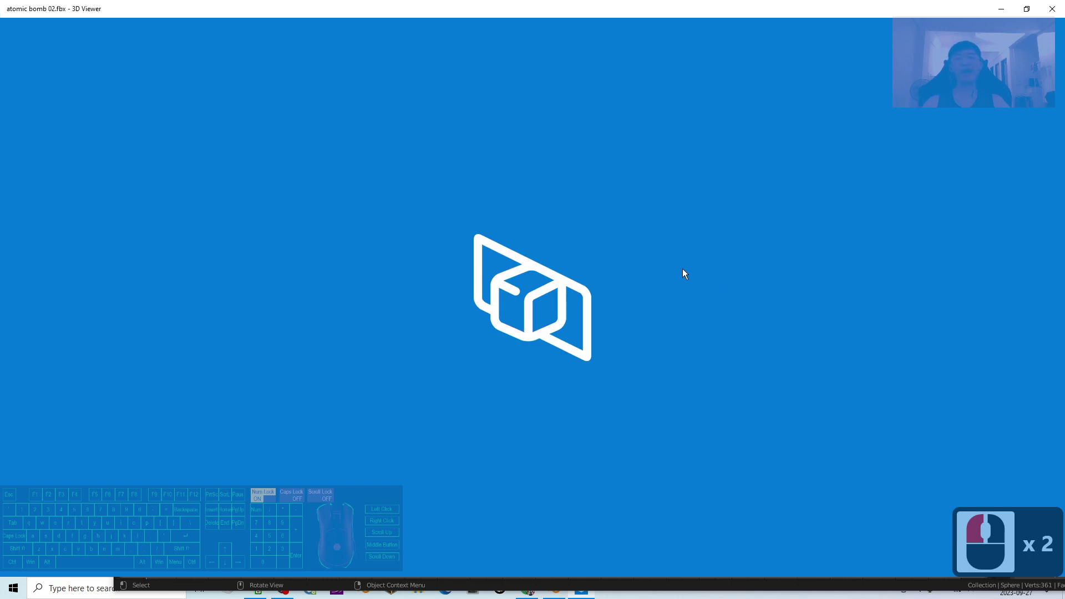
scroll(486, 302, up, 2)
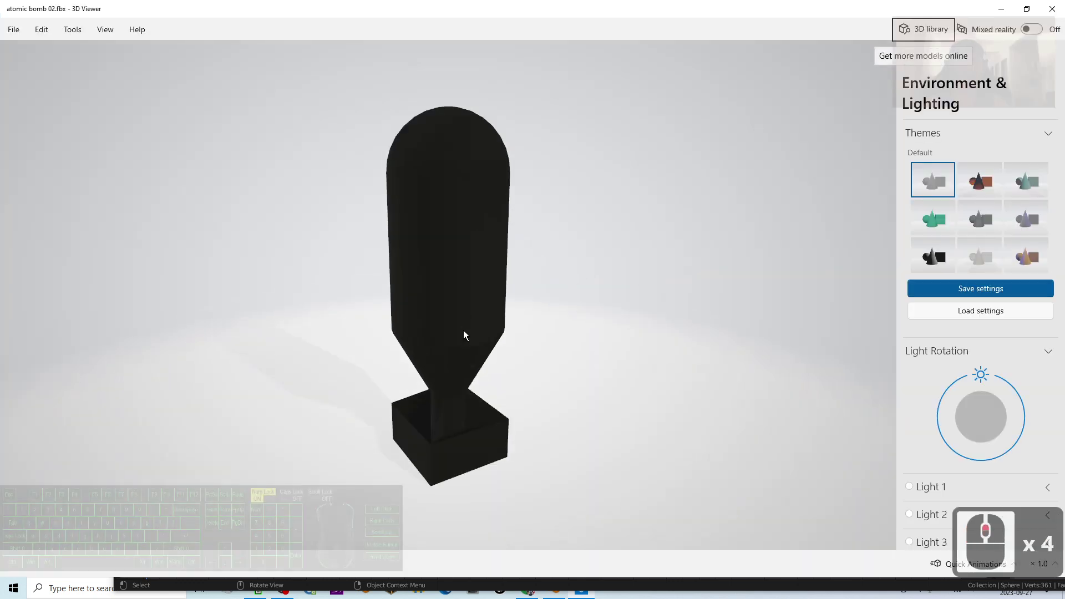
click(993, 249)
mouse_move(559, 289)
mouse_down()
mouse_move(614, 302)
mouse_move(635, 268)
mouse_move(559, 274)
mouse_up()
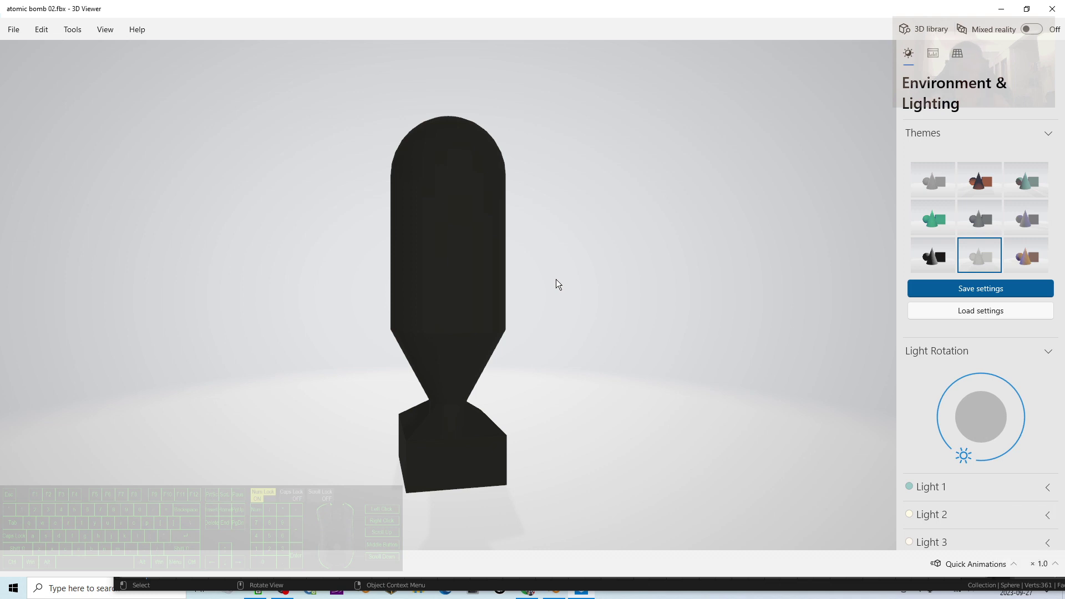
drag(501, 335, 561, 368)
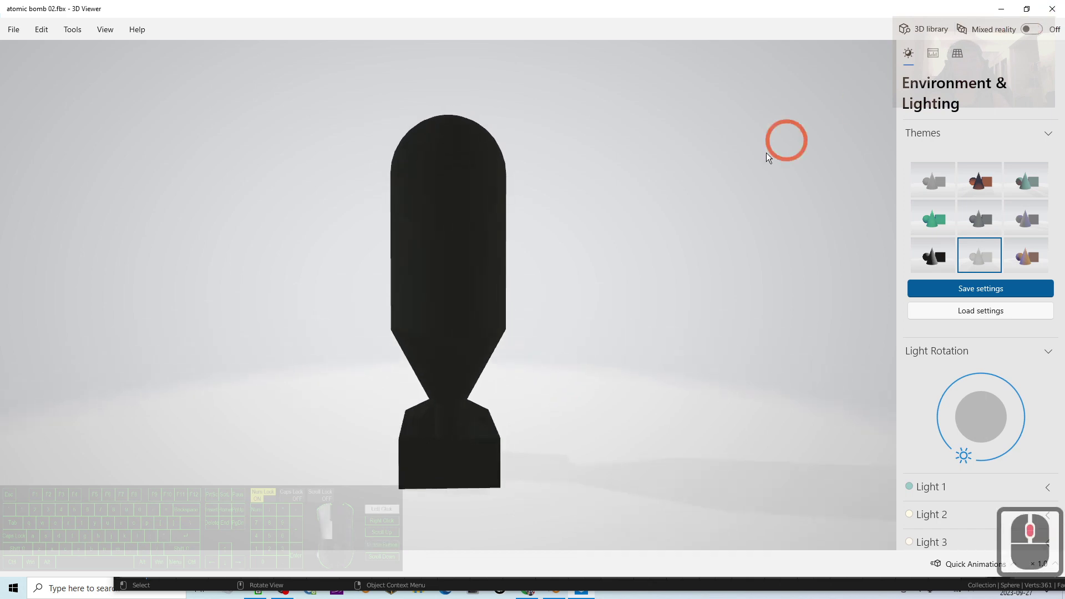
Step: Finish viewing the dark bomb in 3D Viewer, then switch back to Blender and maximise its window
middle_drag(658, 366, 634, 372)
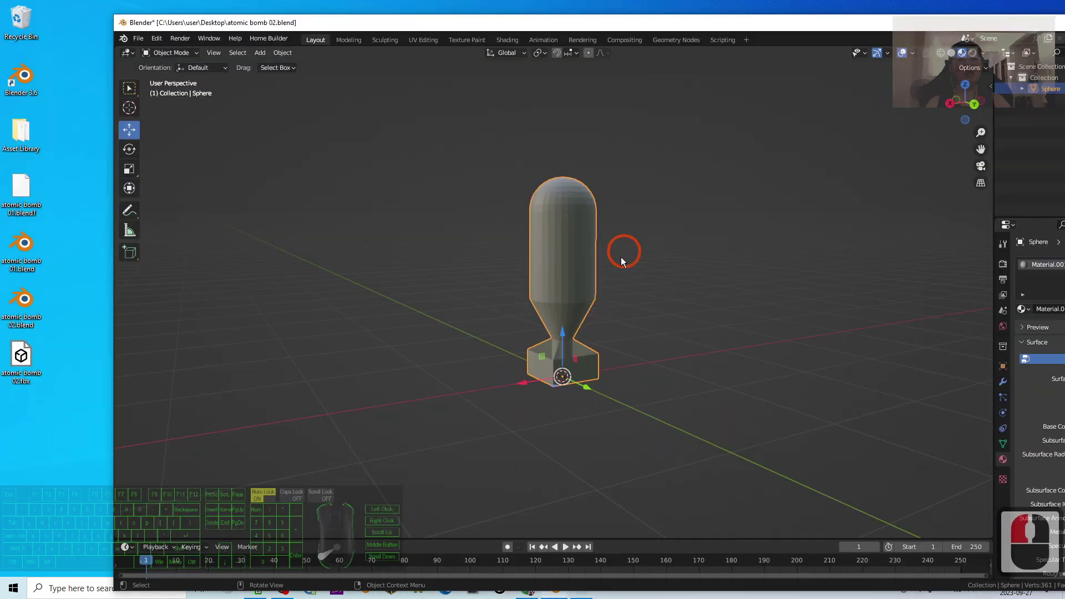
key(alt+Tab)
double_click(820, 22)
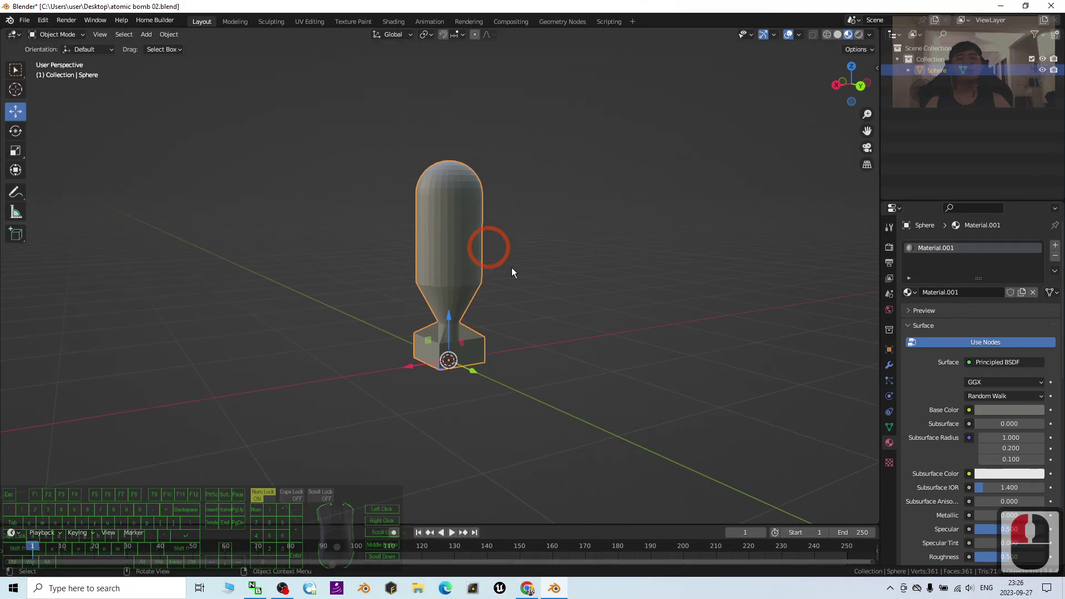
Step: Lighten the base colour of the bomb's Material.001 to an HSV value of 0.662 and deselect the bomb
click(890, 443)
click(477, 228)
click(890, 444)
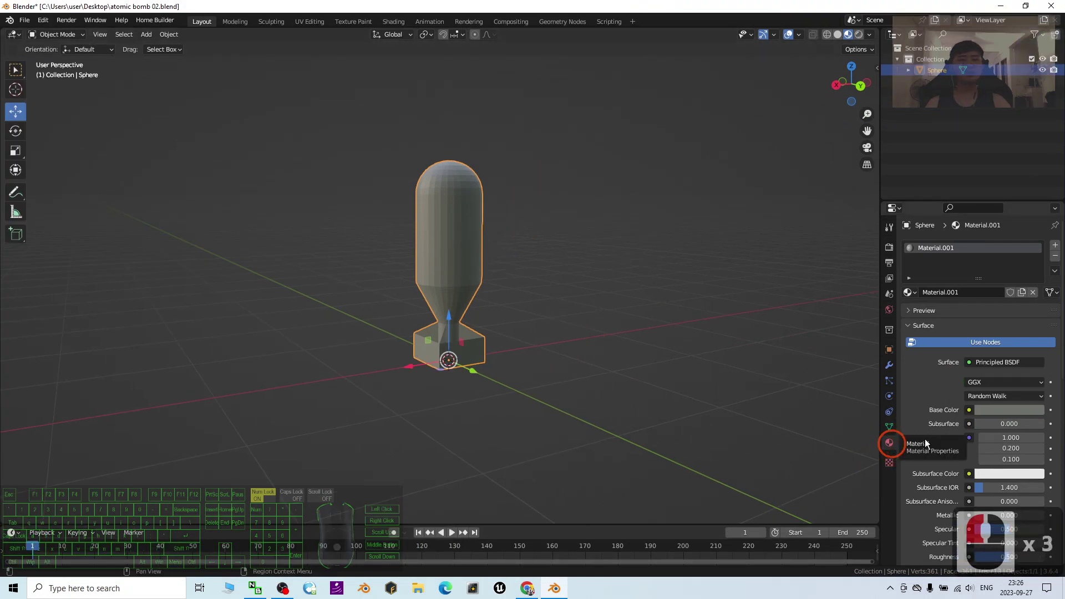
click(987, 414)
click(1000, 408)
drag(1036, 297, 505, 264)
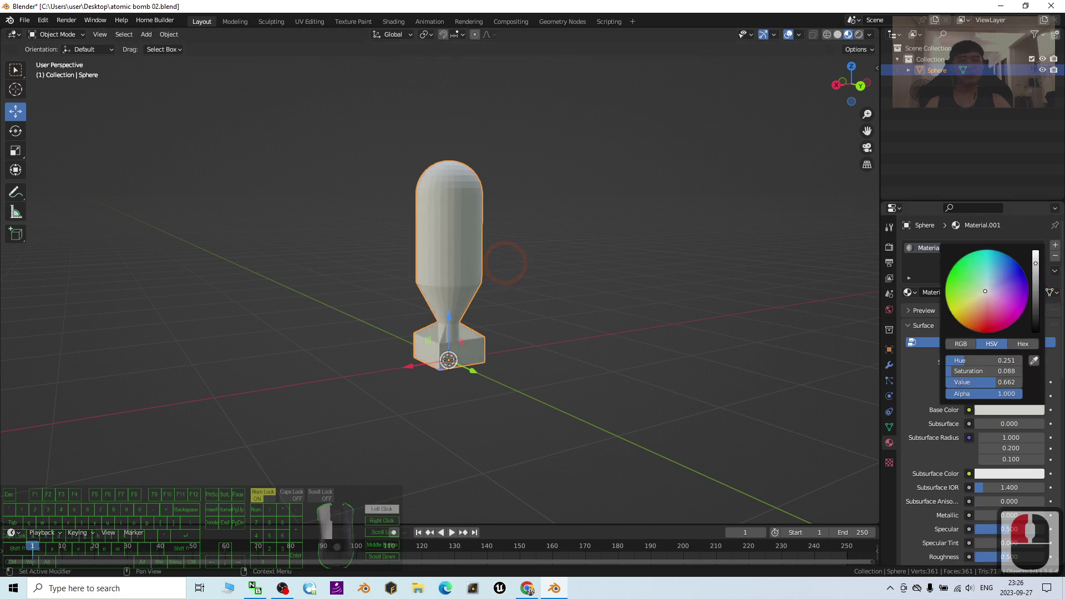
click(628, 281)
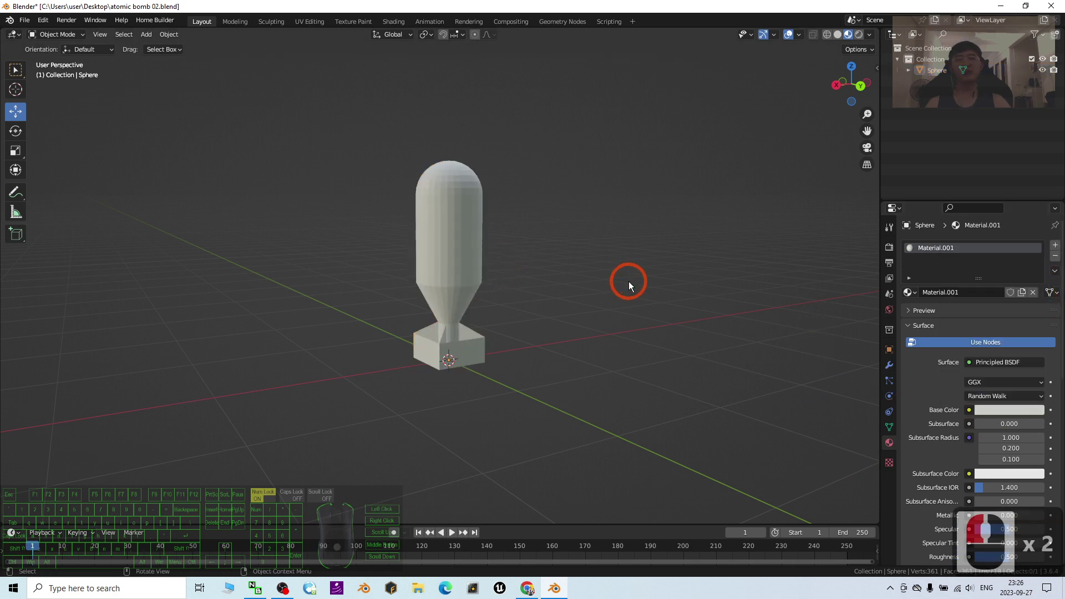
Step: Save the project and re-export the bomb over "atomic bomb 02.fbx" on the Desktop, with Path Mode Copy and textures embedded
key(ctrl+s)
drag(24, 20, 189, 291)
click(531, 235)
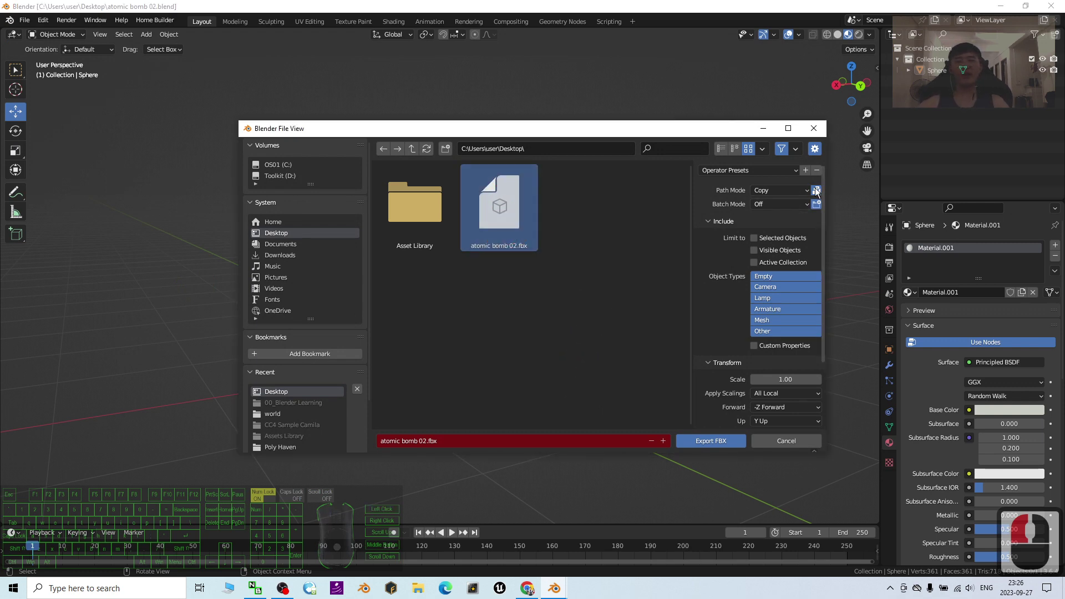
click(710, 443)
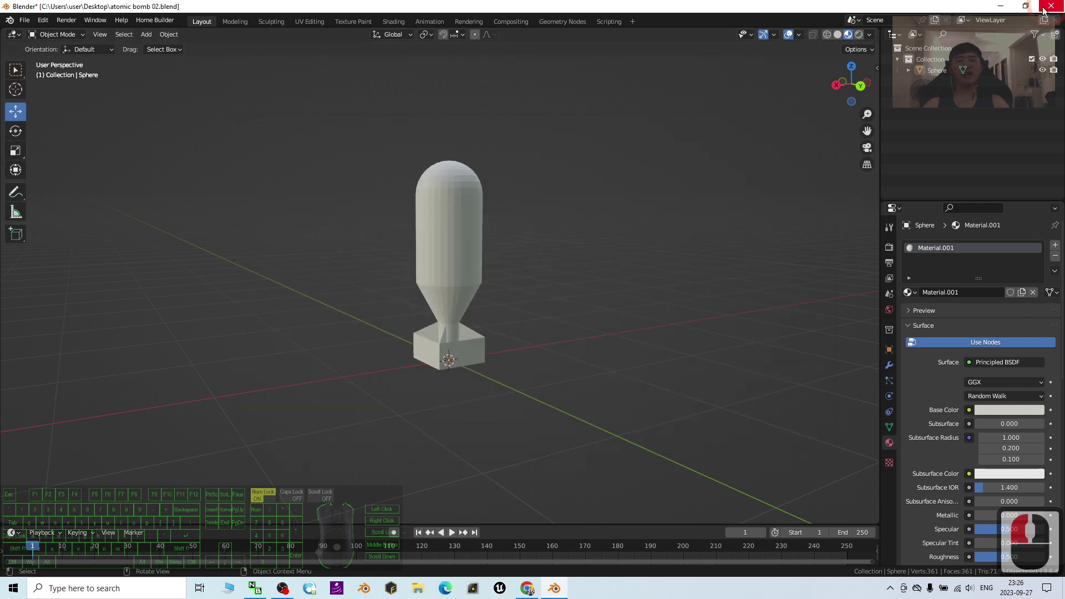
Step: Minimise Blender, open the re-exported "atomic bomb 02.fbx" in 3D Viewer and inspect the bomb from several angles
click(1000, 6)
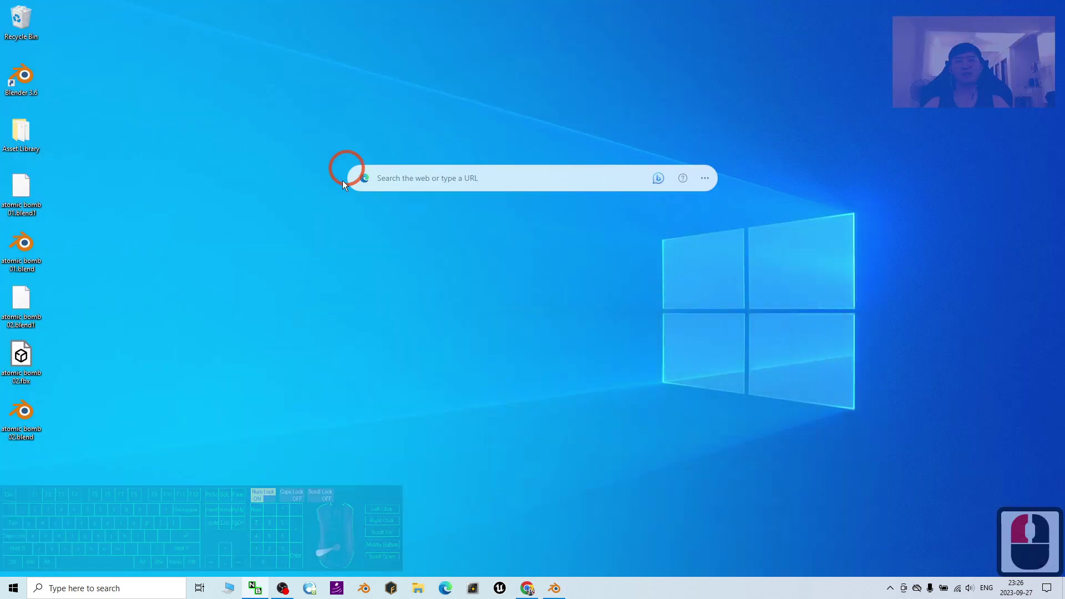
double_click(25, 355)
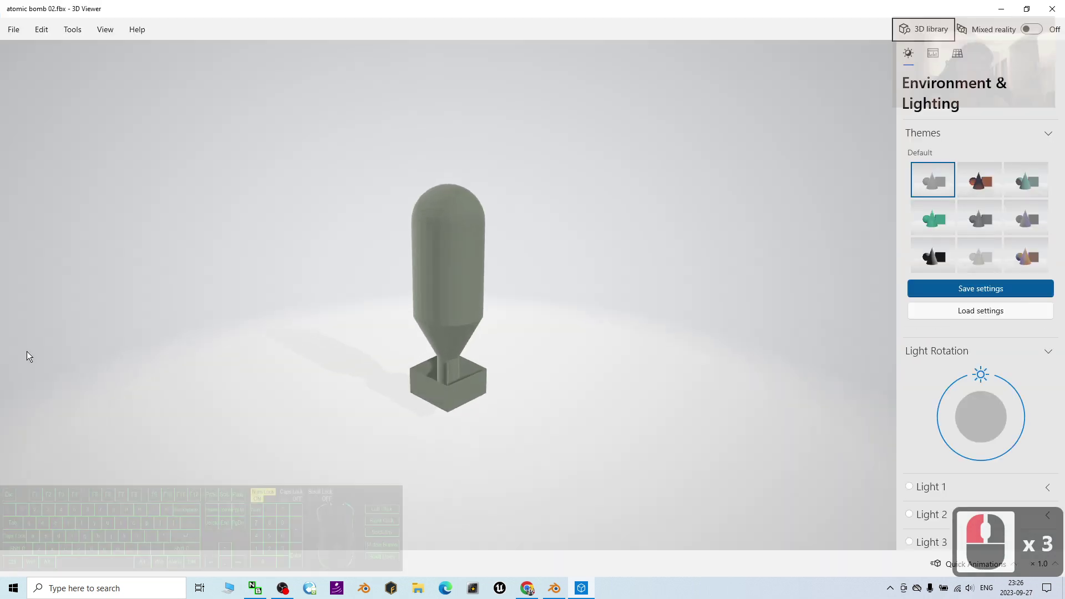
drag(381, 376, 516, 374)
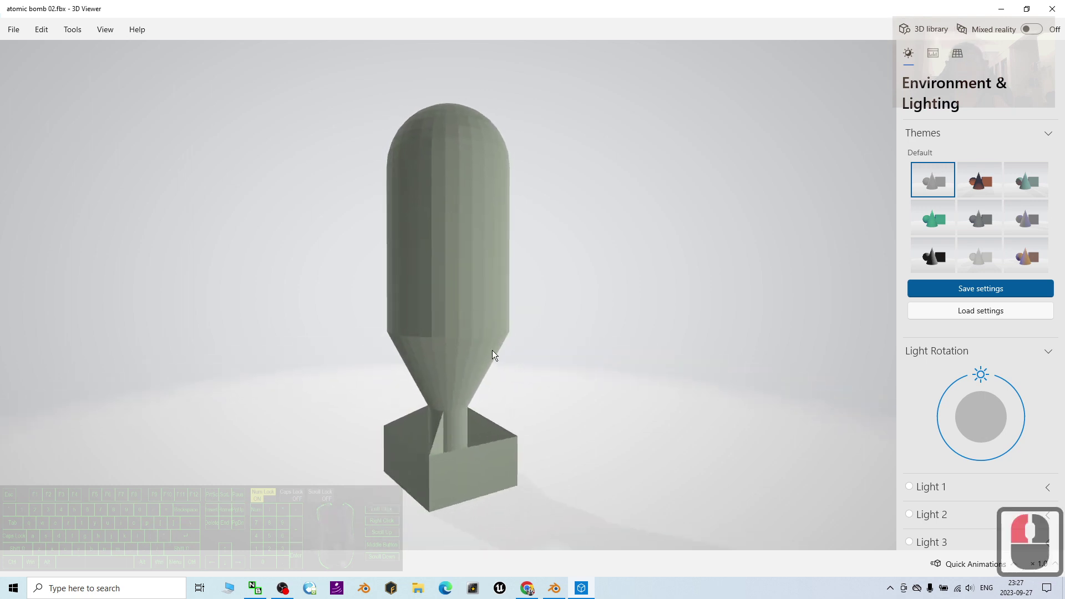
drag(487, 406, 462, 423)
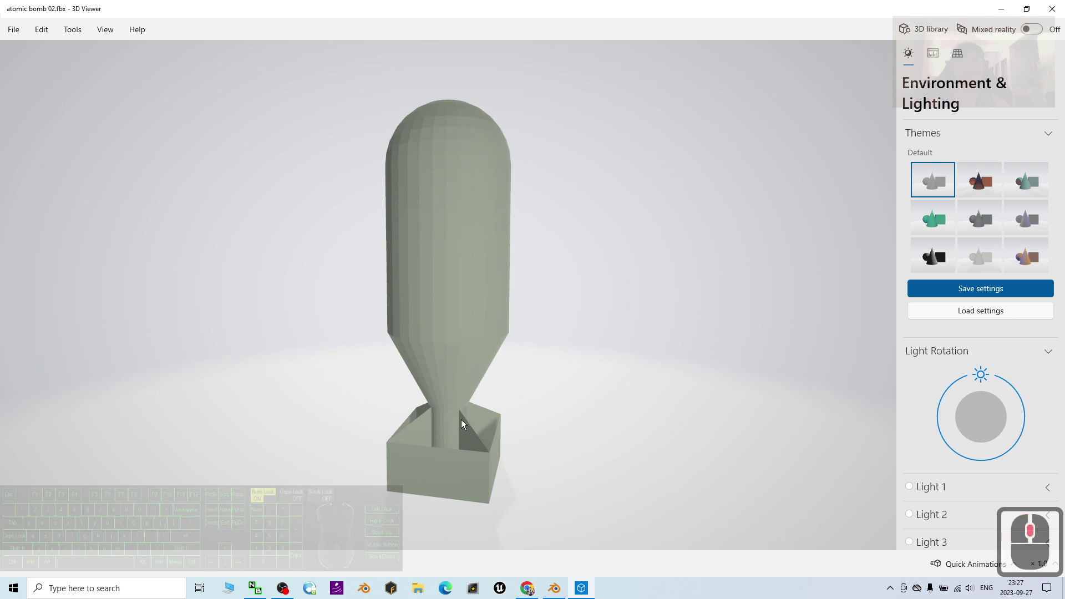
Step: Switch to Blender and examine the lightened bomb's body and tail box, briefly checking the reference photo in Chrome
click(555, 588)
click(514, 342)
scroll(531, 245, up, 5)
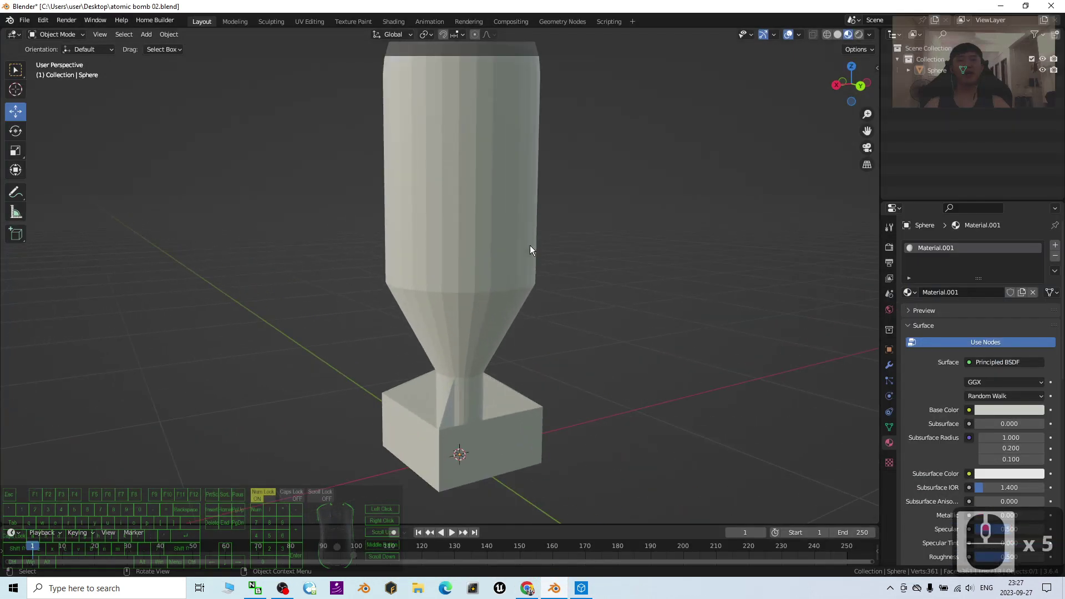
scroll(543, 329, down, 2)
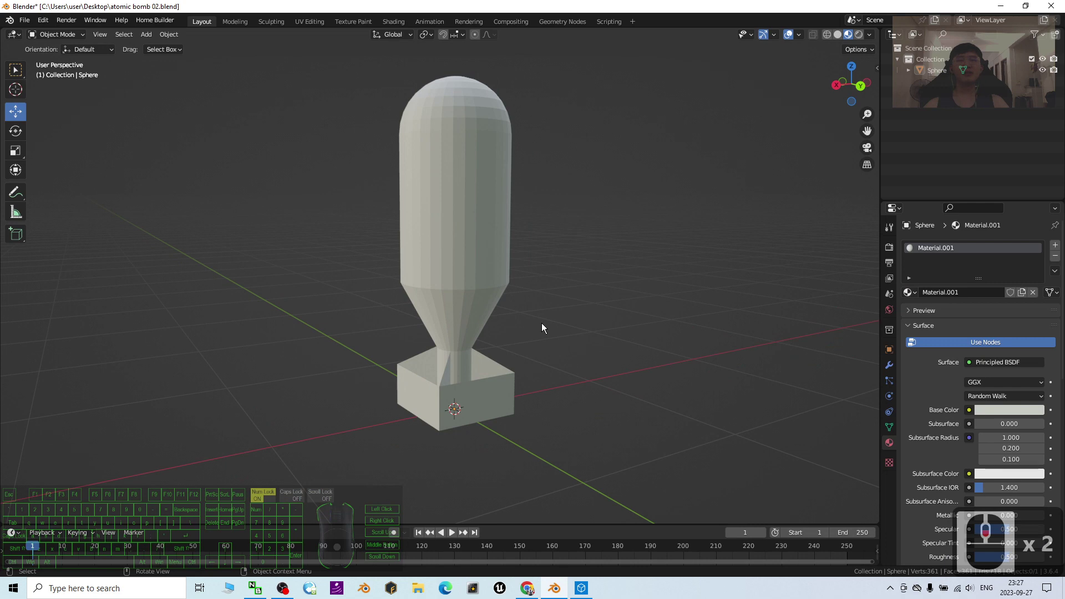
mouse_move(504, 287)
middle_down()
mouse_move(478, 308)
mouse_move(445, 295)
mouse_move(535, 299)
mouse_move(494, 278)
middle_up()
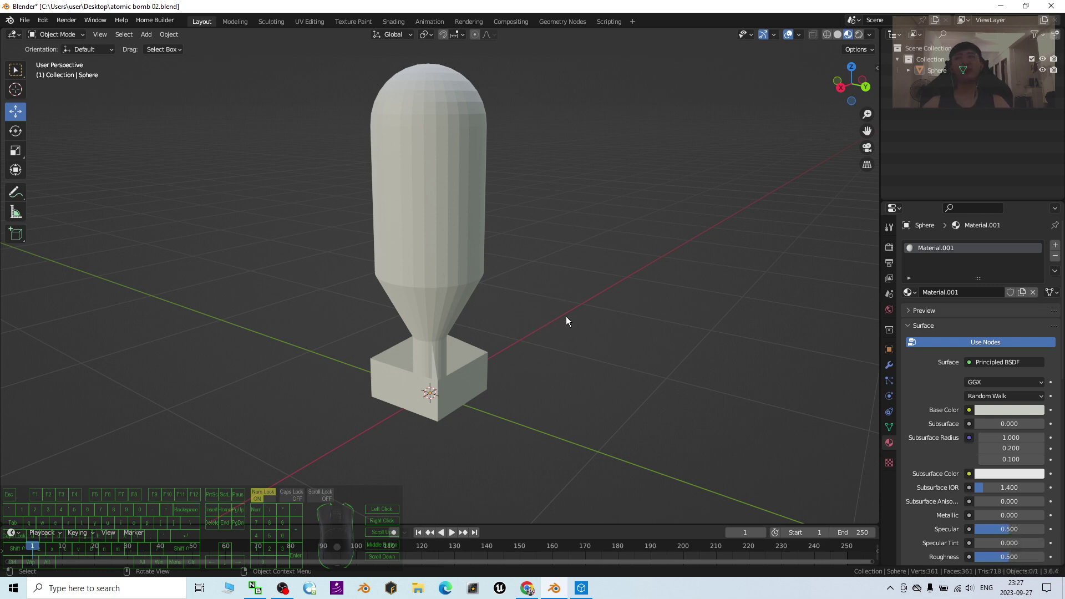
scroll(522, 397, down, 2)
scroll(526, 460, up, 3)
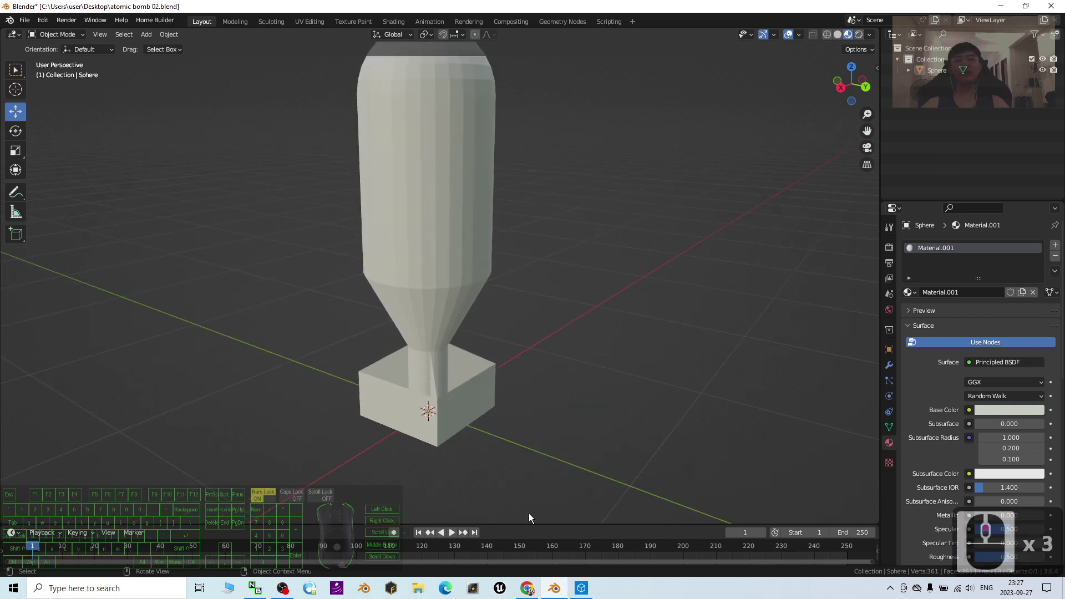
click(532, 593)
click(1011, 8)
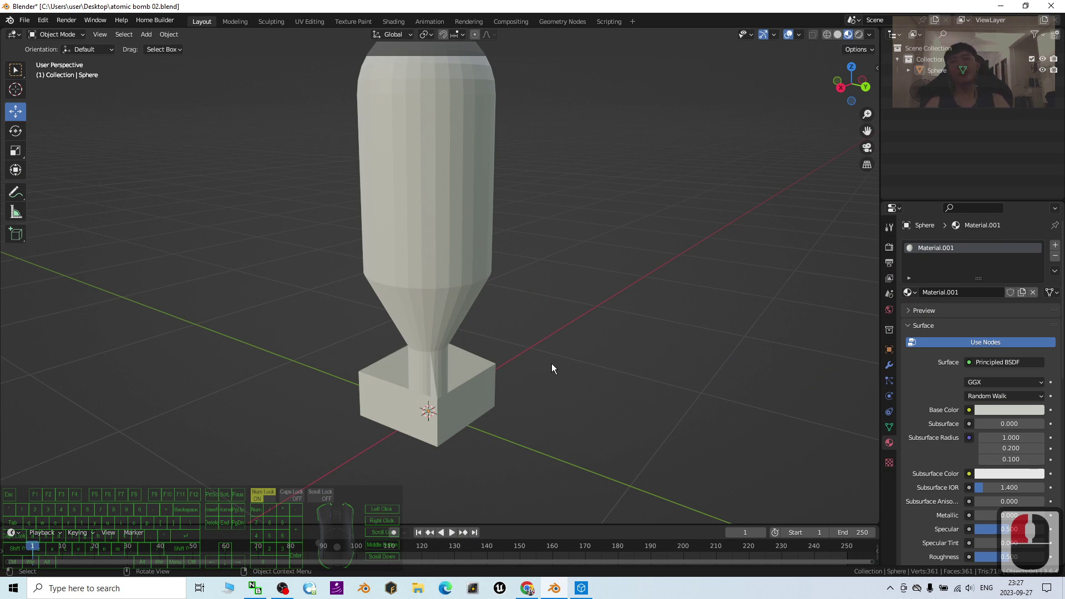
scroll(561, 339, down, 2)
middle_drag(601, 287, 559, 566)
Step: Browse the atomic bomb image results in Chrome, open the Soviet atomic bomb photo and its related images, then return to Blender
click(527, 588)
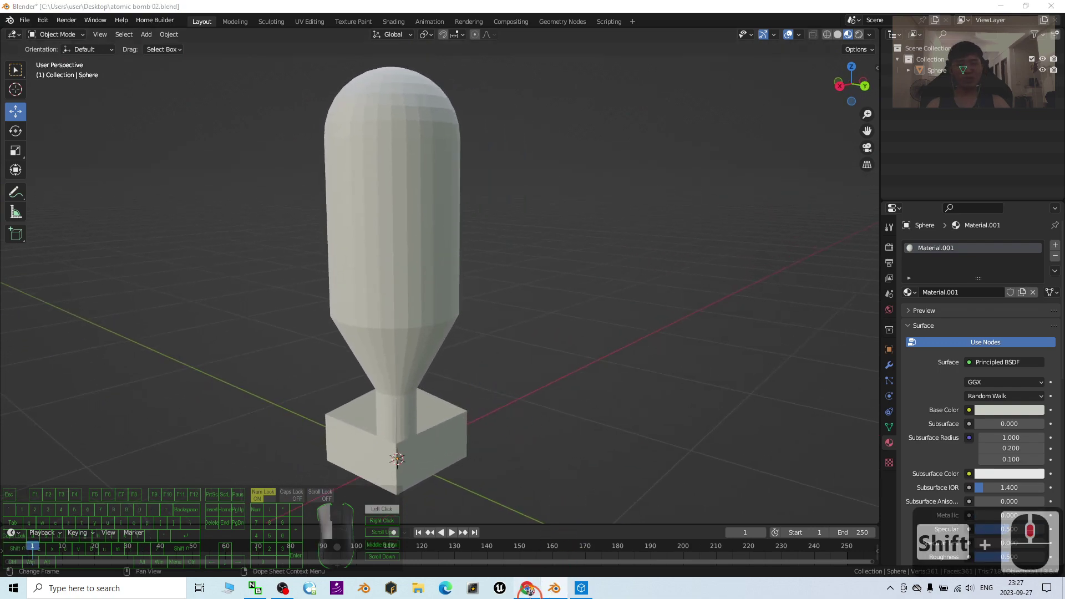
scroll(178, 294, down, 7)
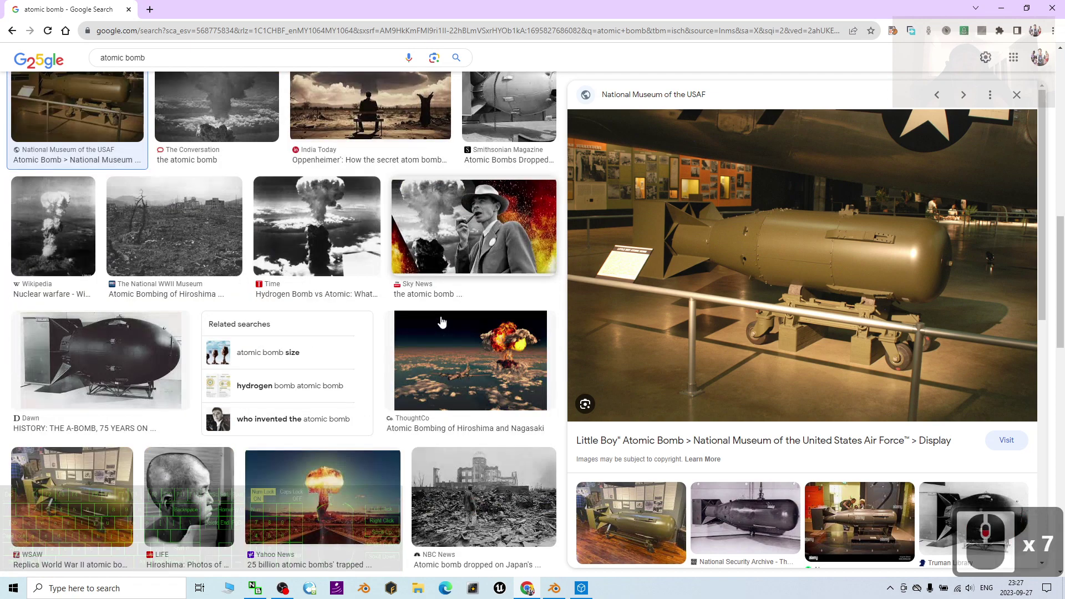
scroll(165, 282, up, 2)
key(Escape)
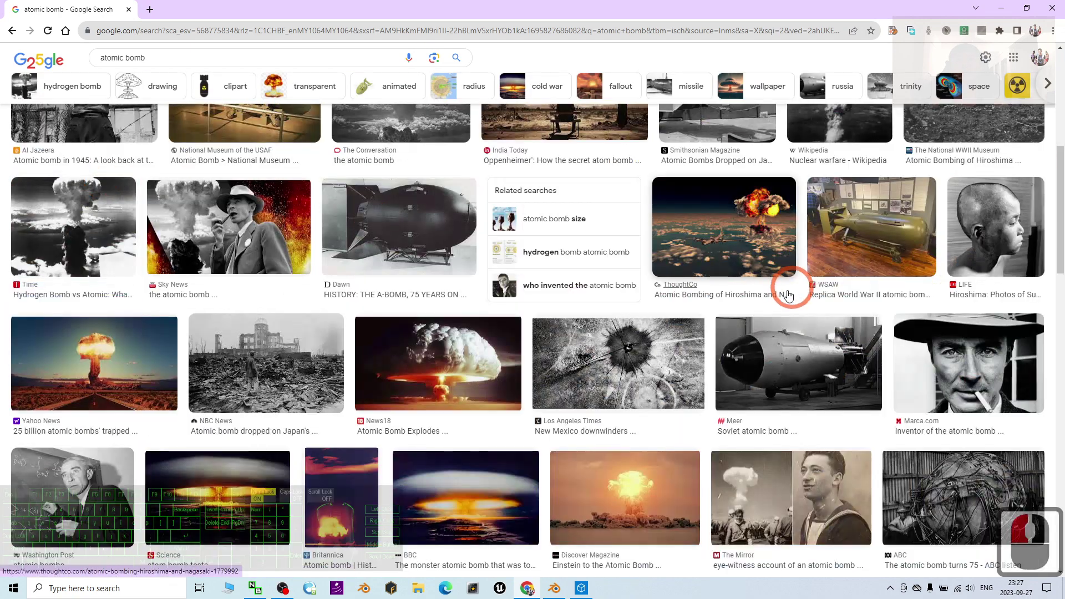
click(759, 373)
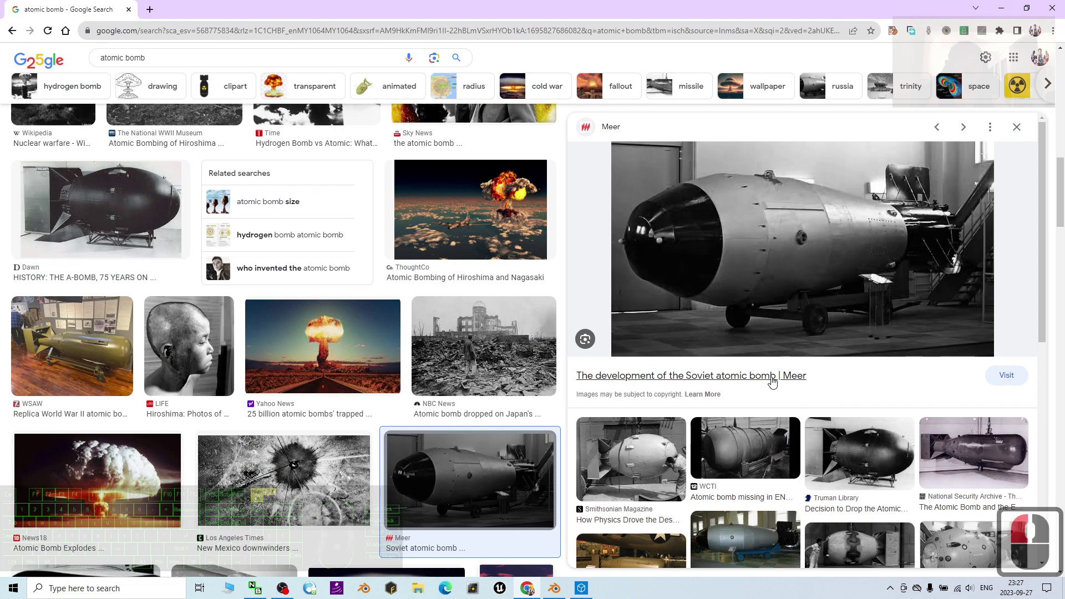
scroll(777, 382, down, 3)
scroll(472, 348, down, 6)
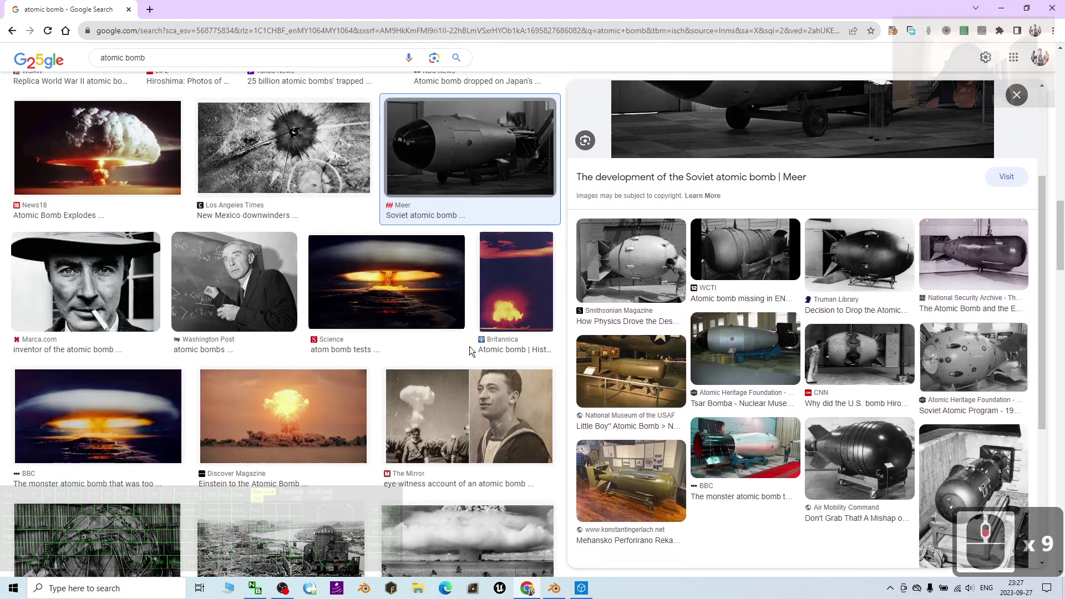
click(1000, 13)
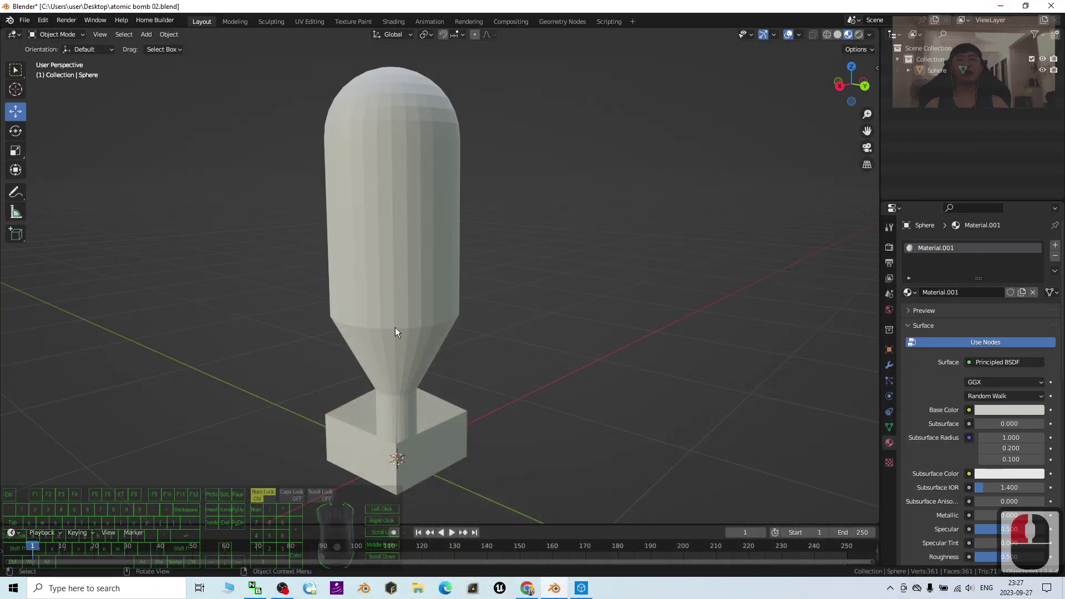